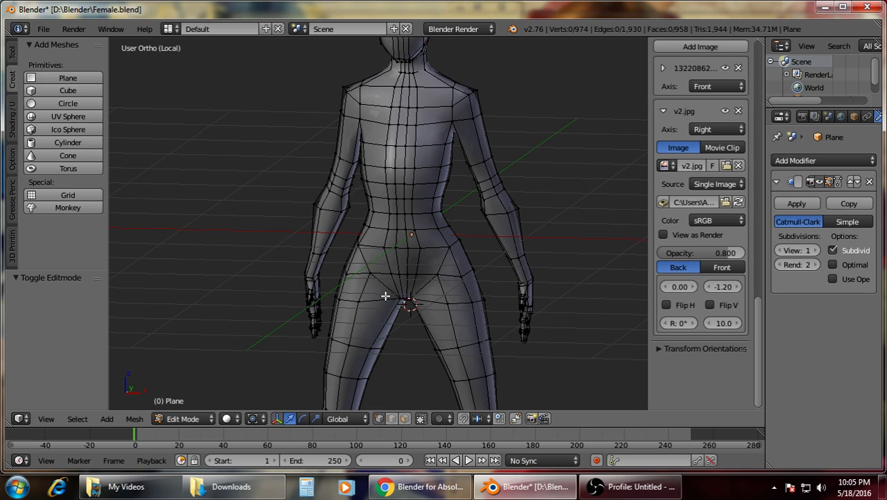
Examine the female body mesh from several sides, including the torso, legs, hand and fingers.
middle_drag(385, 216, 368, 229)
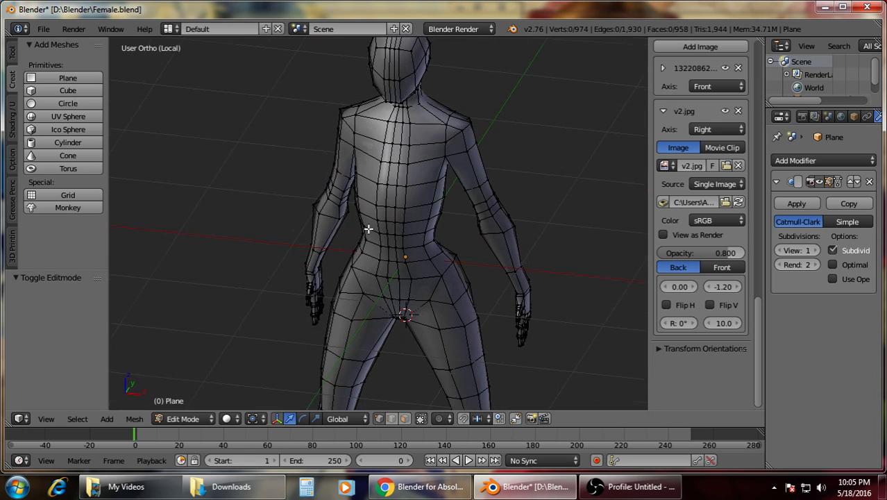
scroll(444, 241, down, 4)
middle_drag(499, 302, 486, 313)
scroll(341, 269, up, 5)
middle_drag(340, 268, 486, 311)
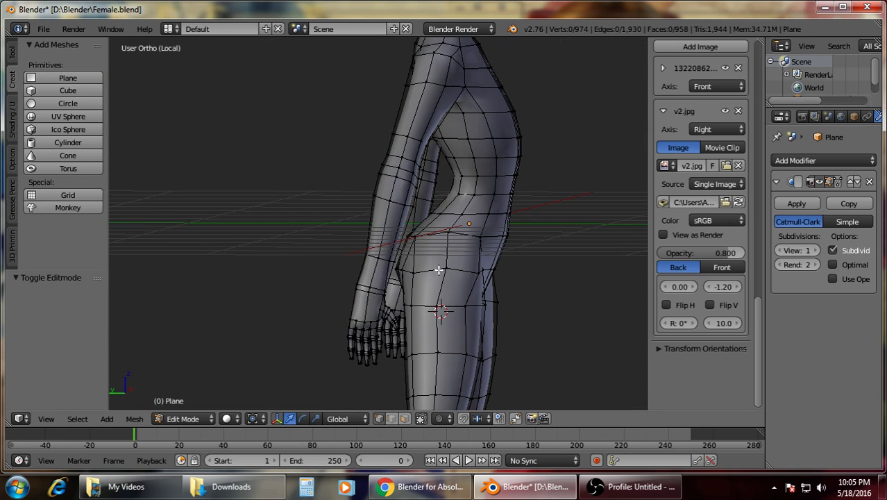
scroll(454, 306, down, 6)
scroll(455, 198, up, 3)
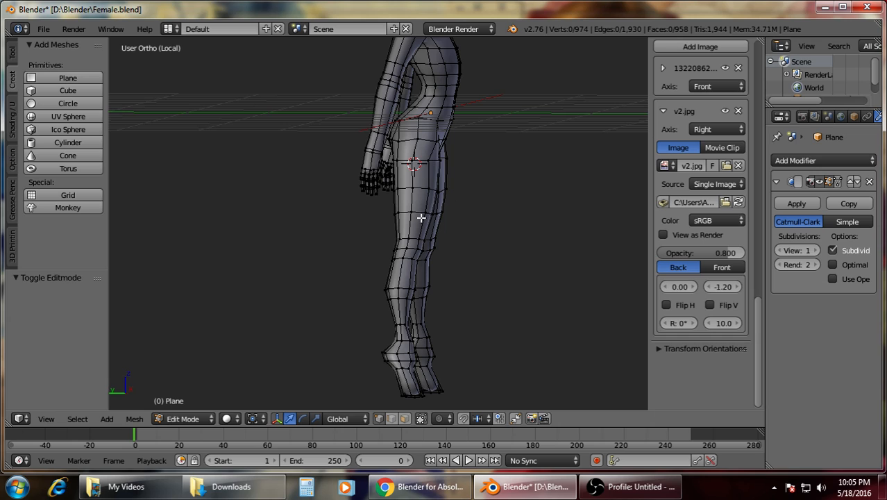
middle_drag(488, 254, 330, 258)
scroll(492, 224, up, 4)
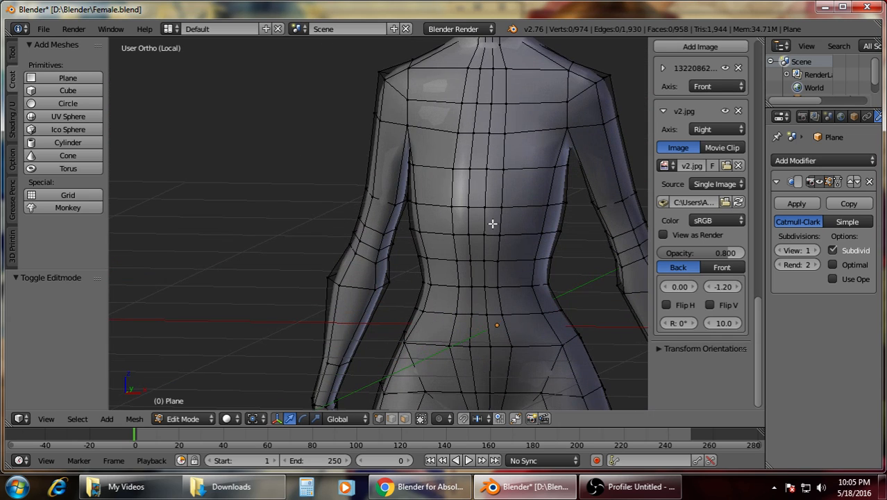
scroll(509, 200, down, 3)
shift+middle_drag(509, 236, 377, 135)
scroll(495, 282, up, 4)
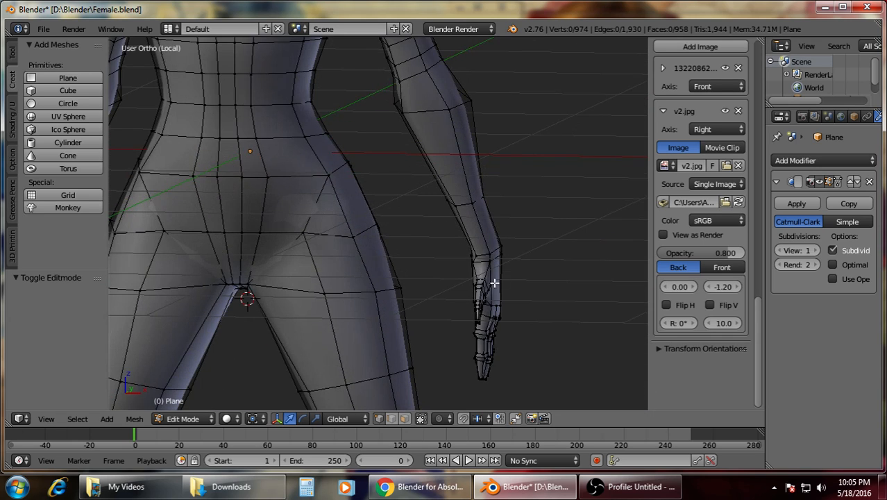
middle_drag(495, 282, 352, 285)
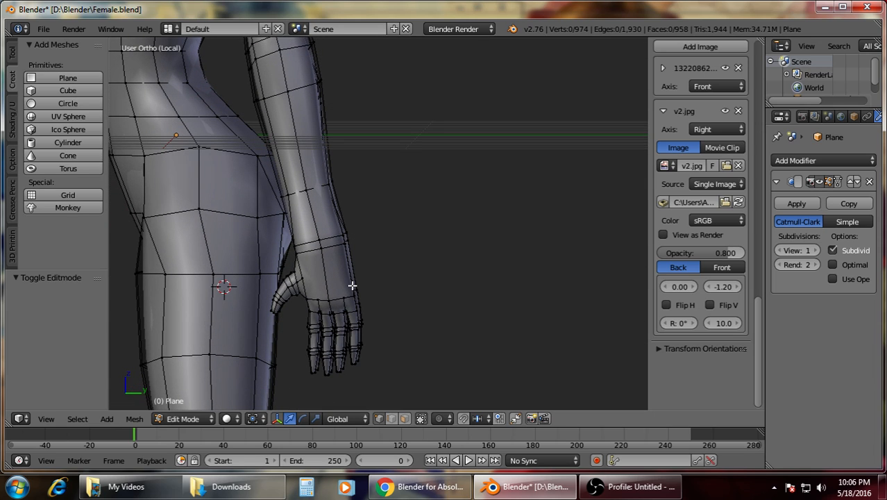
shift+middle_drag(382, 327, 493, 302)
scroll(410, 269, up, 3)
scroll(475, 290, down, 3)
middle_drag(432, 277, 399, 188)
scroll(398, 191, up, 5)
middle_drag(491, 192, 439, 237)
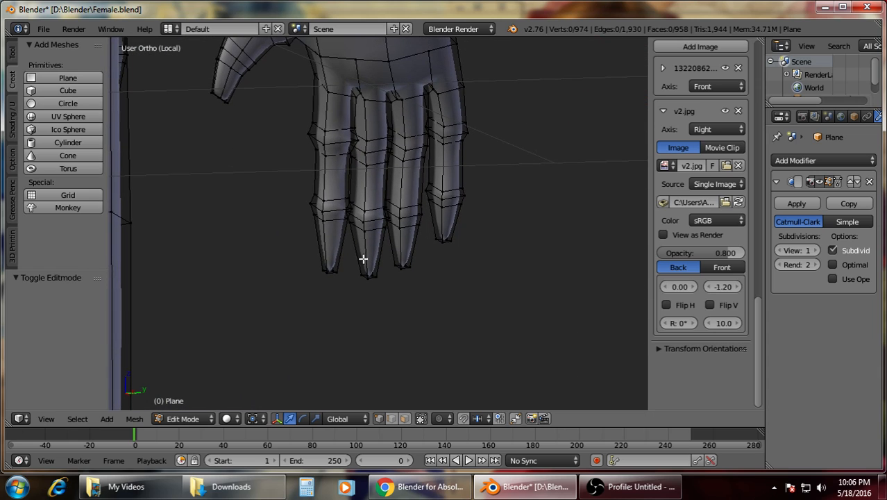
Select the index finger's two outer segments in wireframe and move them -0.005 along Y and 0.006 along Z.
middle_drag(363, 259, 430, 264)
scroll(430, 264, up, 2)
key(z)
key(b)
drag(351, 138, 434, 331)
scroll(437, 231, down, 2)
shift+middle_drag(407, 155, 395, 244)
scroll(394, 244, up, 1)
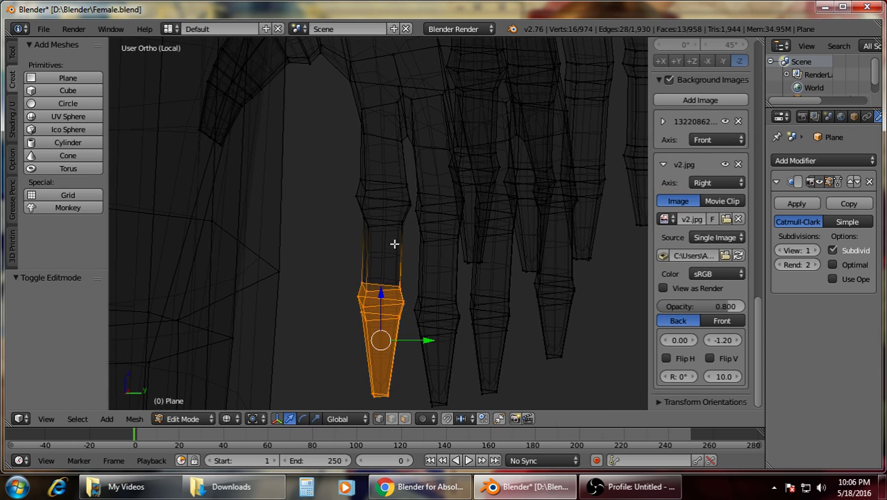
key(b)
drag(337, 168, 418, 260)
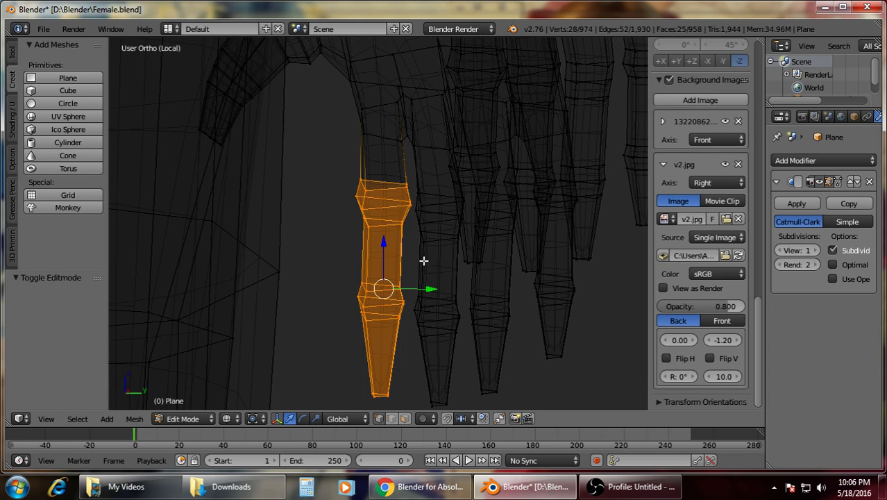
drag(432, 289, 429, 291)
key(r)
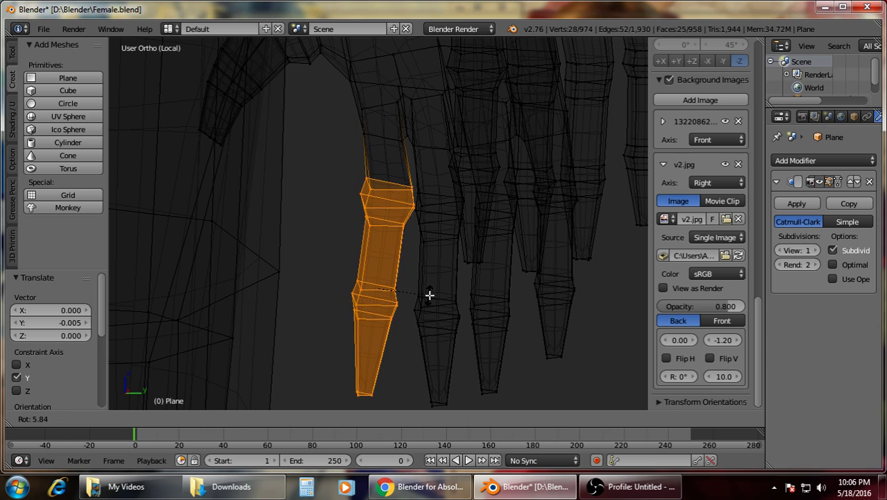
right_click(445, 285)
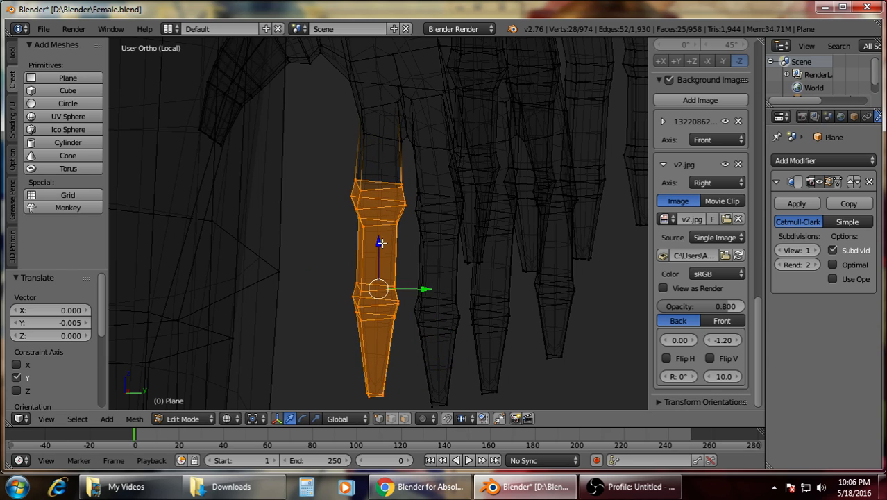
mouse_move(381, 242)
mouse_down()
mouse_move(382, 230)
mouse_move(387, 239)
mouse_up()
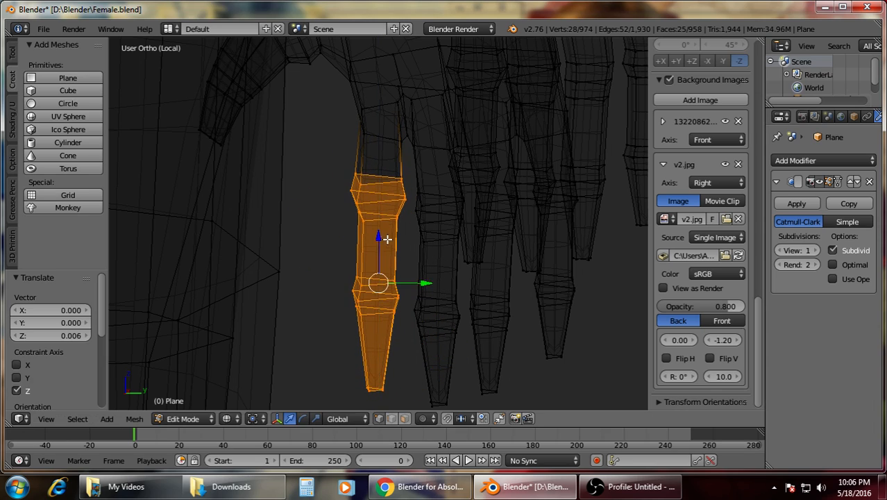
Select only the index finger's tip segment and rotate it inward toward the body in the front view.
key(a)
key(b)
drag(350, 264, 409, 407)
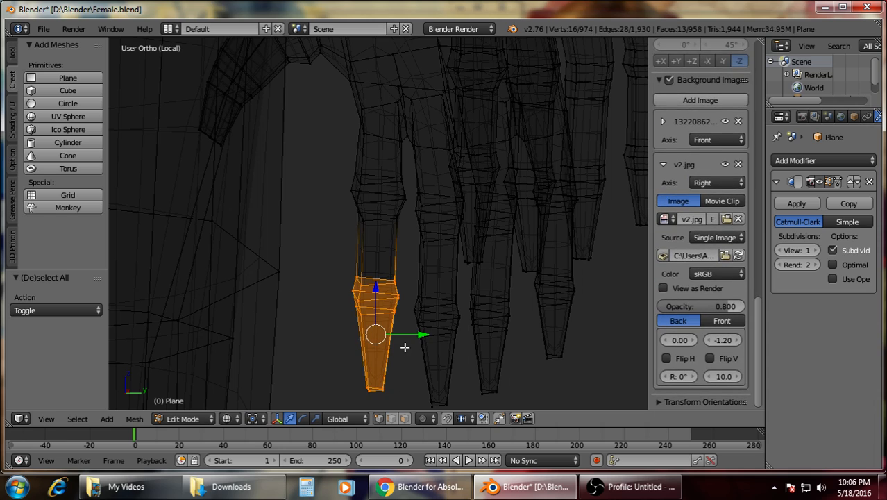
key(KP_1)
key(r)
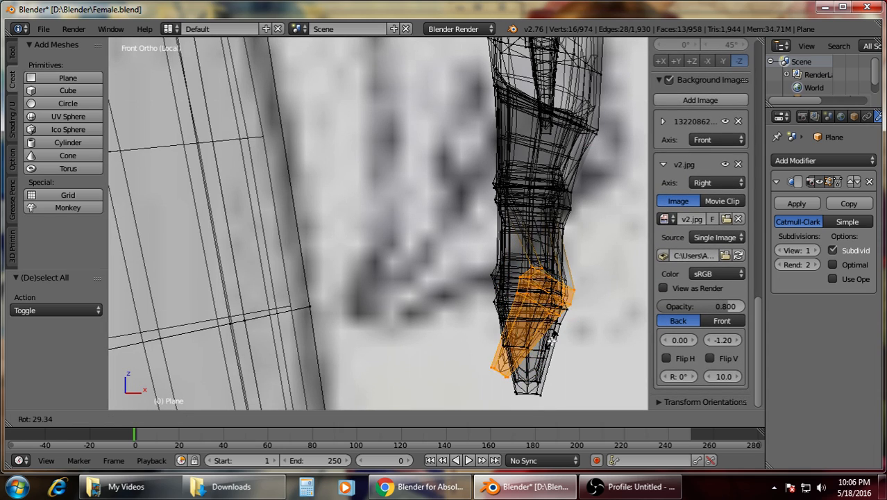
click(546, 345)
Move the index fingertip segment inward along X and up along Z, rotating it further to curl the finger.
drag(575, 320, 453, 254)
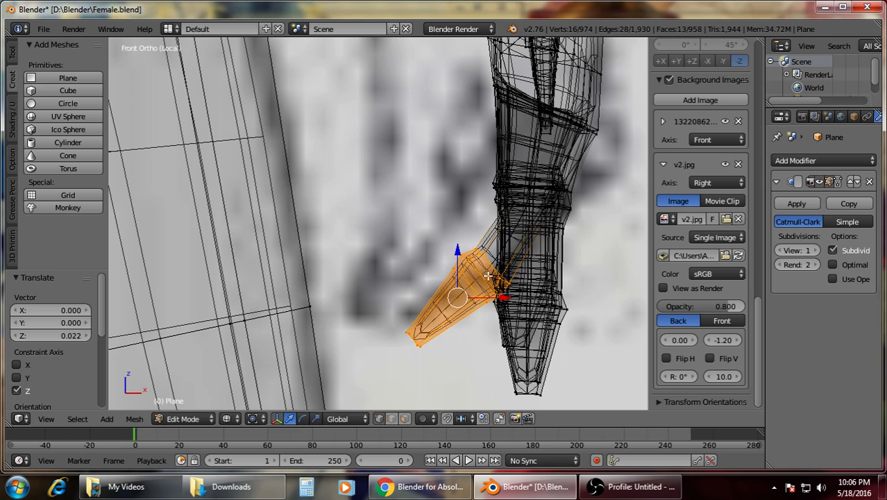
key(r)
click(506, 299)
drag(506, 299, 488, 298)
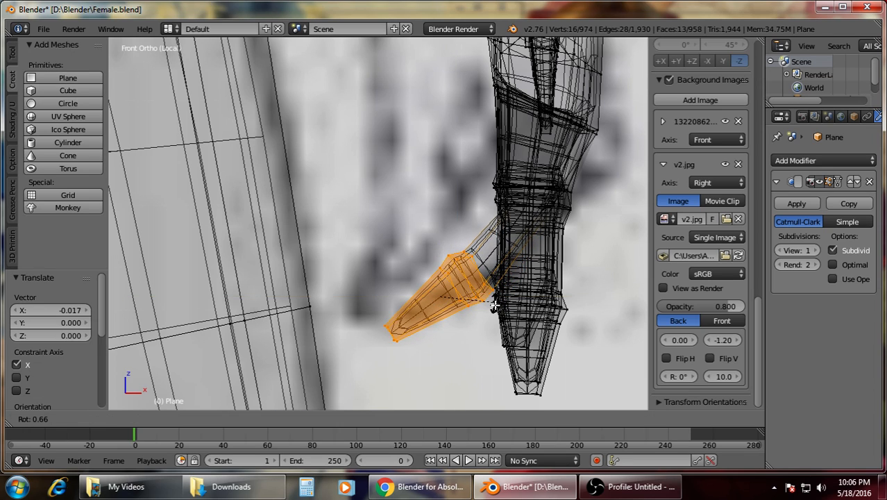
key(r)
click(494, 309)
drag(439, 254, 438, 243)
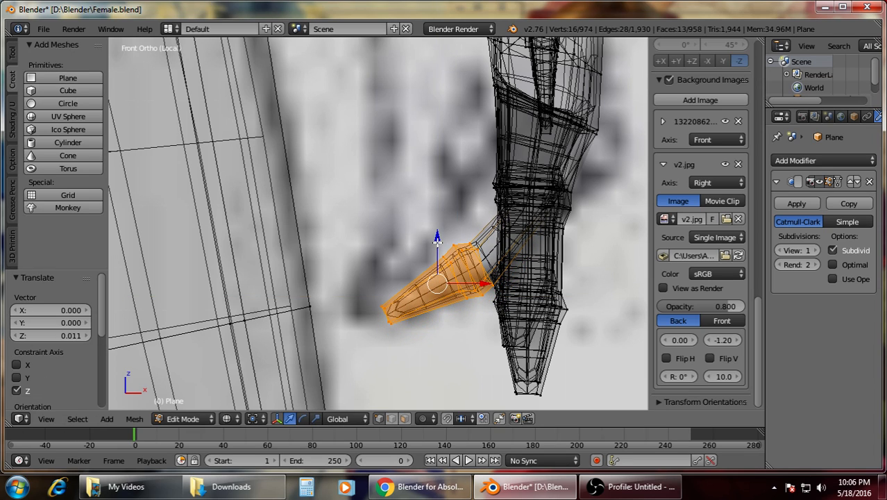
mouse_move(438, 243)
middle_down()
mouse_move(487, 254)
mouse_move(424, 245)
middle_up()
scroll(424, 245, up, 5)
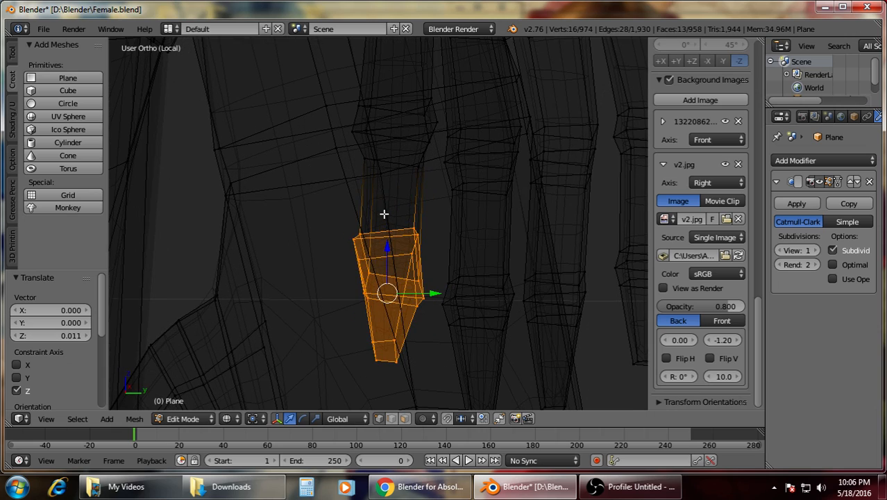
key(a)
key(z)
key(z)
key(b)
drag(341, 75, 438, 186)
mouse_move(357, 181)
middle_down()
mouse_move(362, 200)
mouse_move(366, 169)
middle_up()
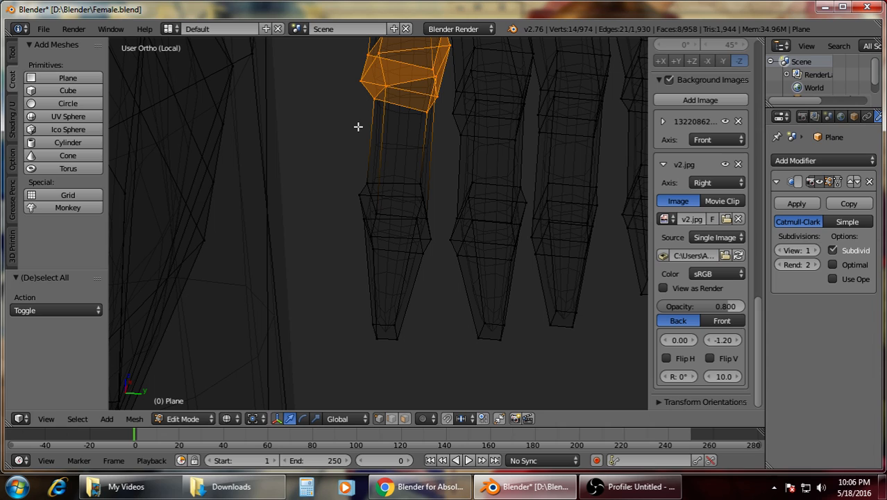
middle_drag(357, 129, 561, 230)
key(r)
right_click(569, 209)
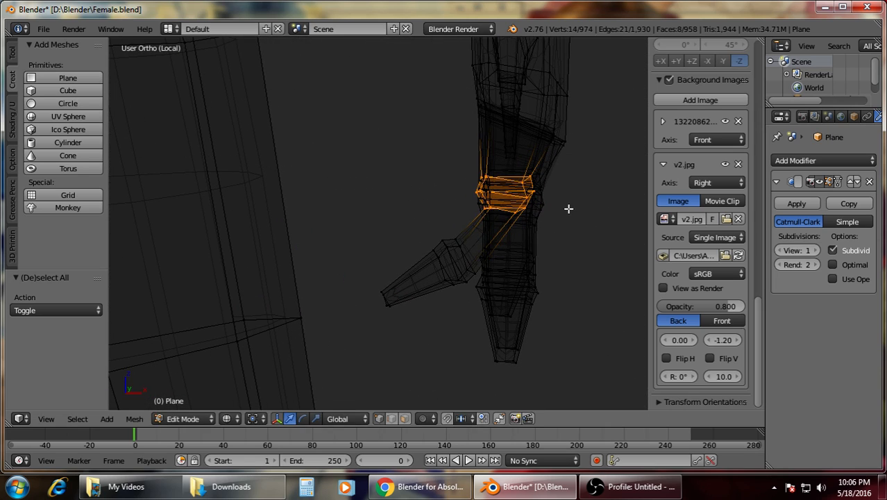
key(r)
right_click(566, 224)
key(ctrl+z)
Try selecting the edge loops around the index finger's middle knuckle in solid shading.
middle_drag(565, 224, 412, 159)
scroll(457, 213, up, 2)
key(z)
key(b)
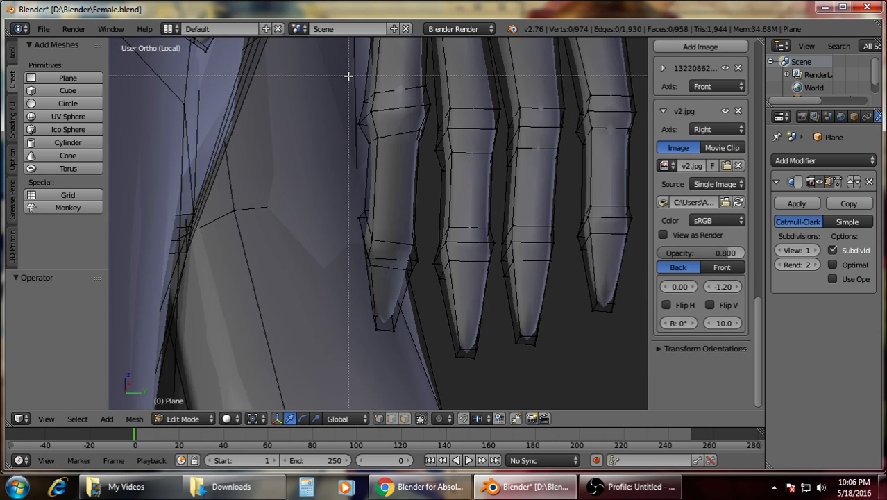
right_click(351, 76)
alt+right_click(382, 90)
key(a)
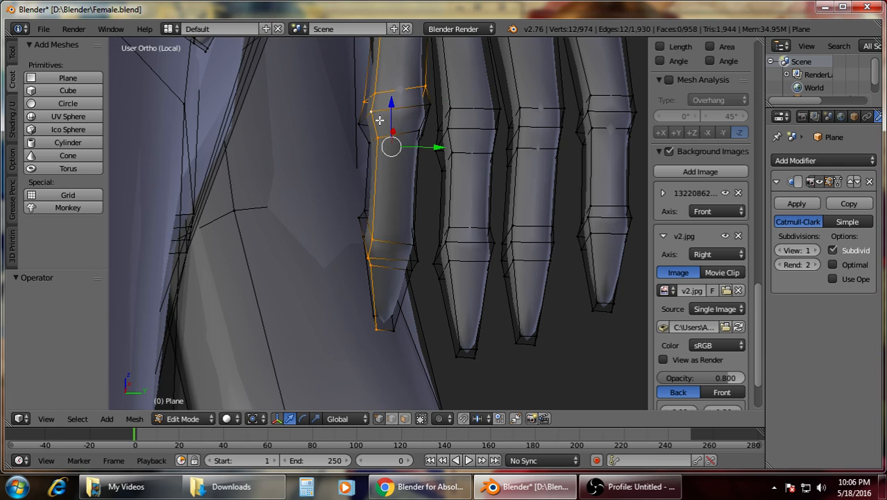
alt+right_click(409, 108)
alt+shift+right_click(417, 86)
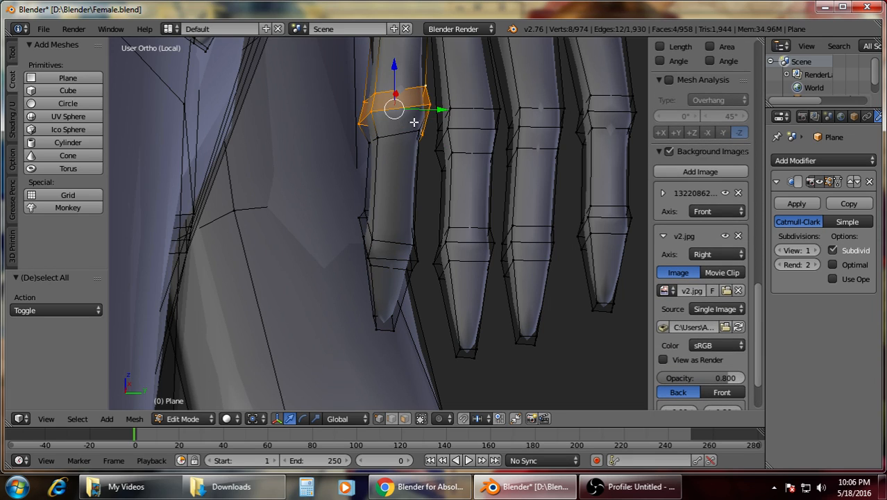
alt+shift+right_click(411, 131)
key(a)
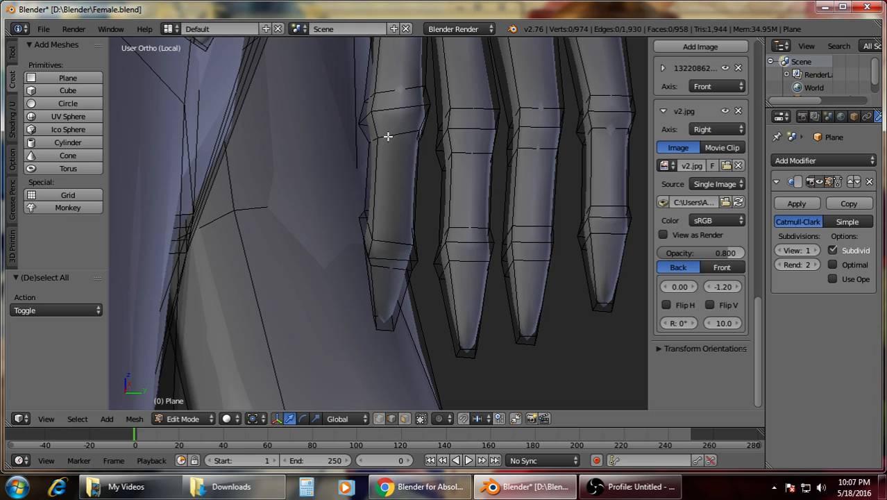
Rotate the three edge loops of the index finger's middle knuckle by 21.537° in the front view and scale them to 0.936.
alt+right_click(403, 90)
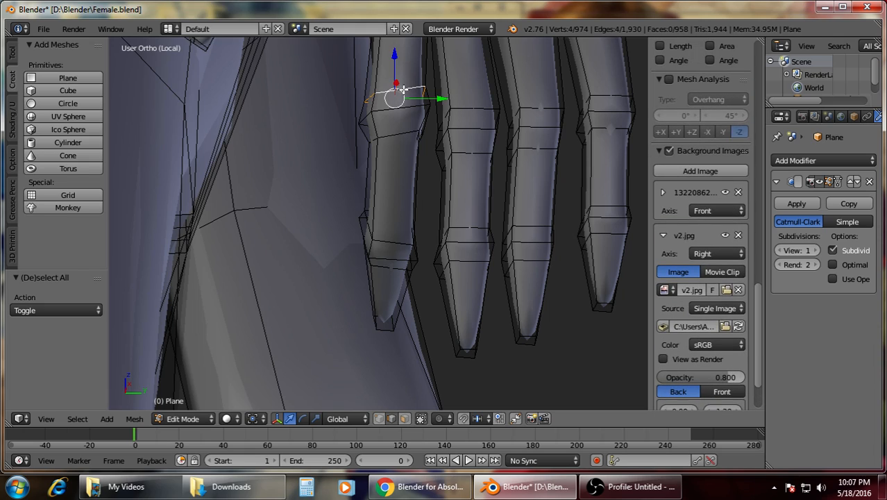
alt+shift+right_click(414, 109)
alt+shift+right_click(409, 129)
scroll(409, 129, down, 3)
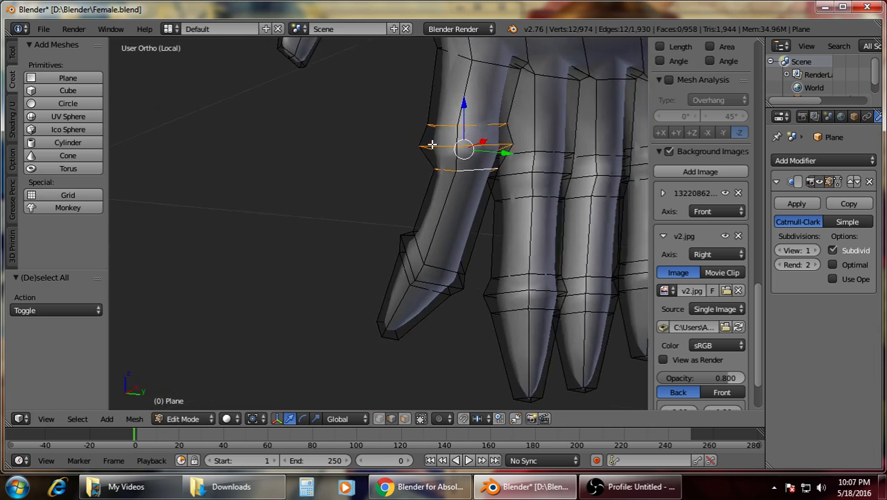
middle_drag(425, 145, 534, 216)
scroll(534, 217, up, 3)
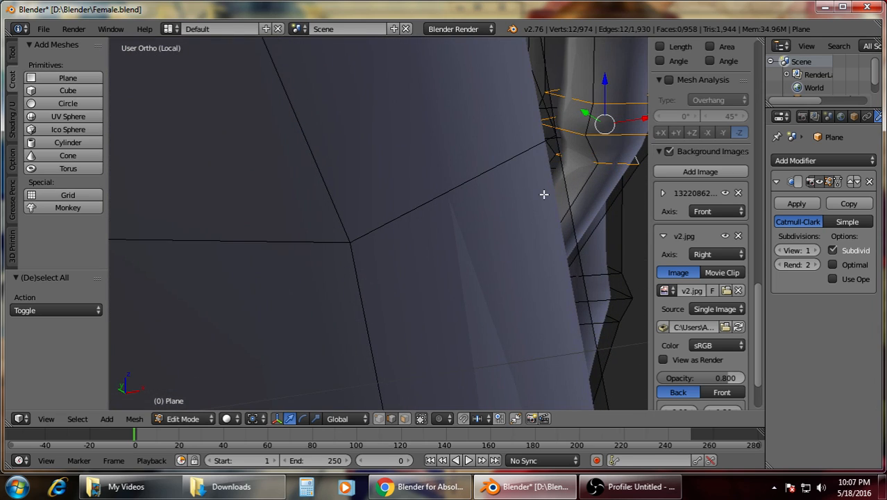
key(KP_3)
key(KP_1)
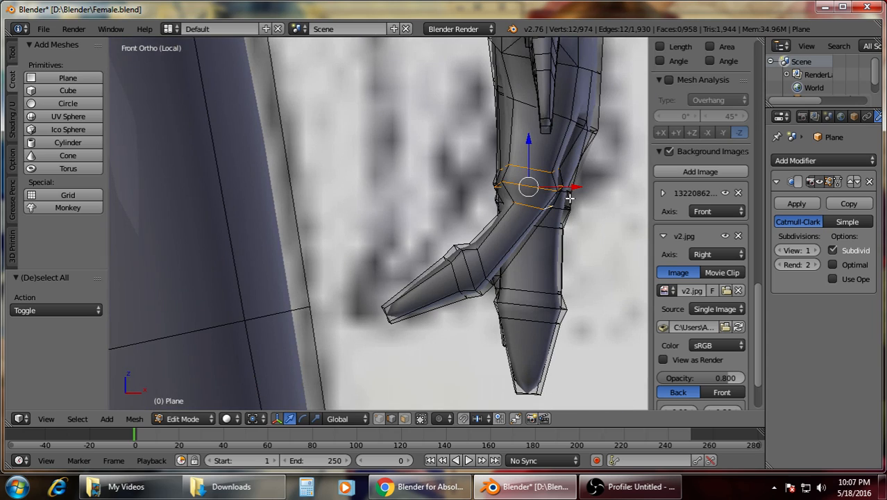
key(r)
click(563, 219)
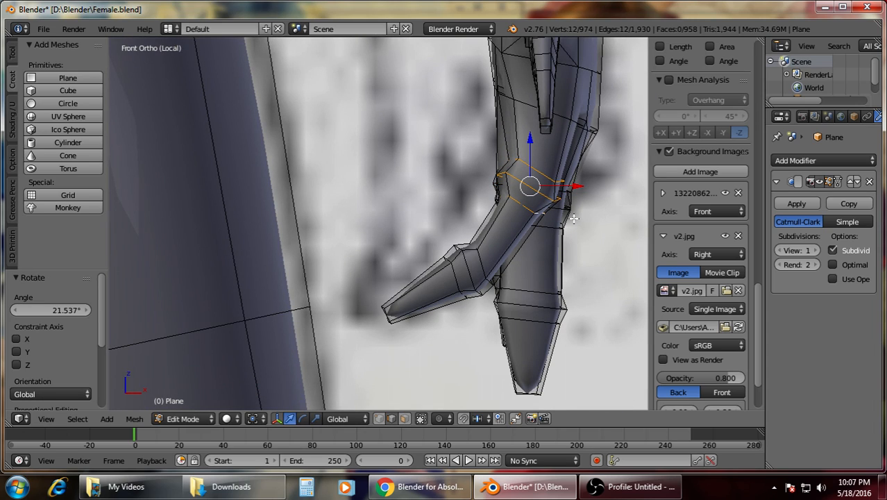
key(s)
click(570, 219)
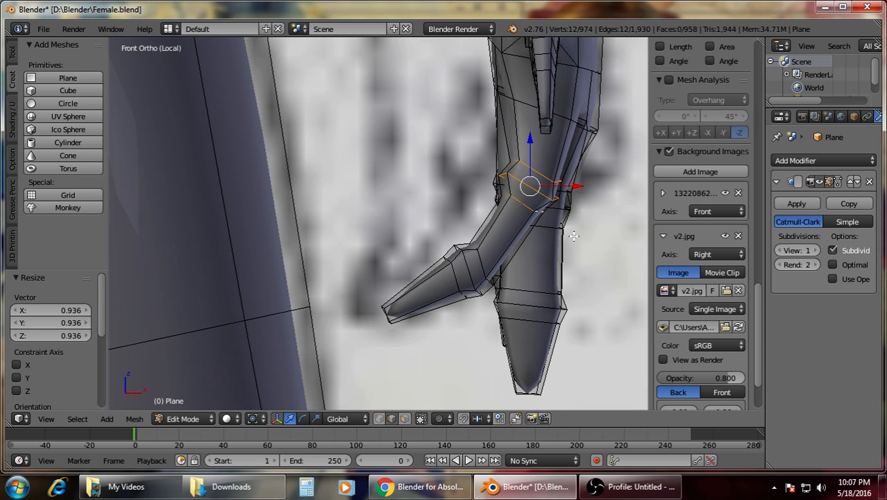
key(a)
Undo the knuckle's scaling and rotation and the fingertip's bending edits, and clear the selection.
middle_drag(574, 238, 509, 234)
scroll(412, 238, up, 2)
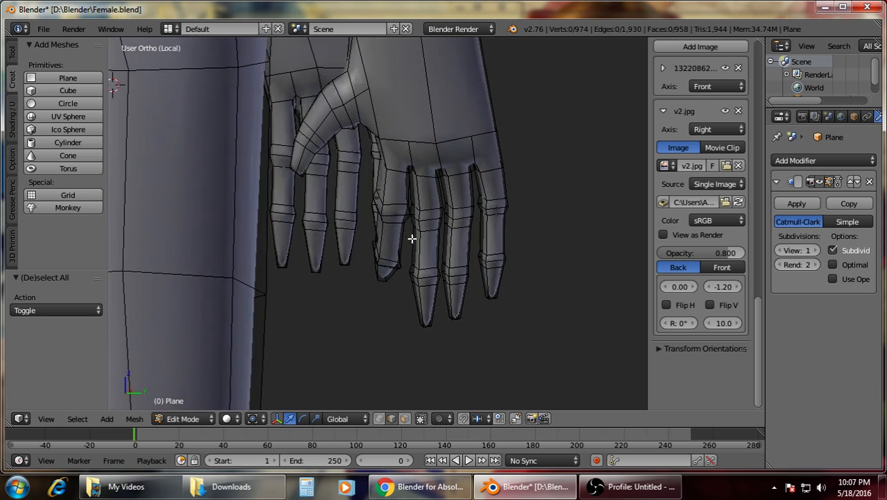
middle_drag(413, 238, 531, 230)
key(ctrl+z)
key(ctrl+z)
key(ctrl+z)
key(ctrl+z)
key(ctrl+z)
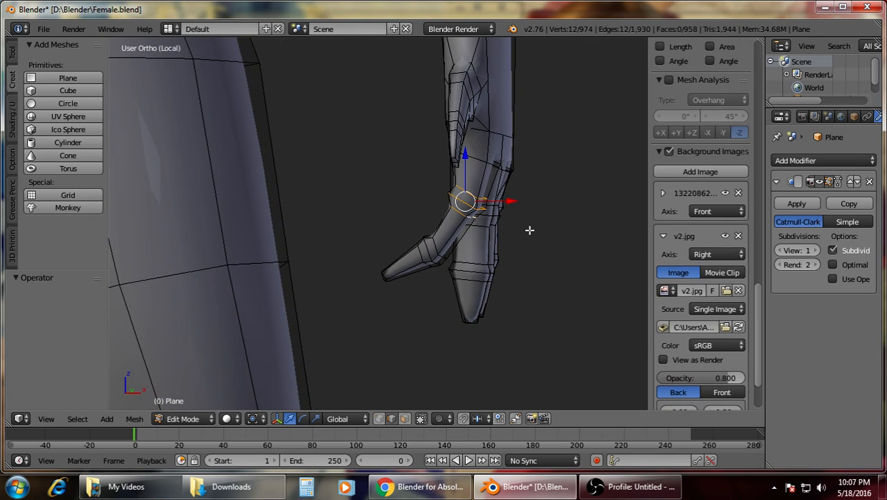
key(ctrl+shift+z)
key(ctrl+z)
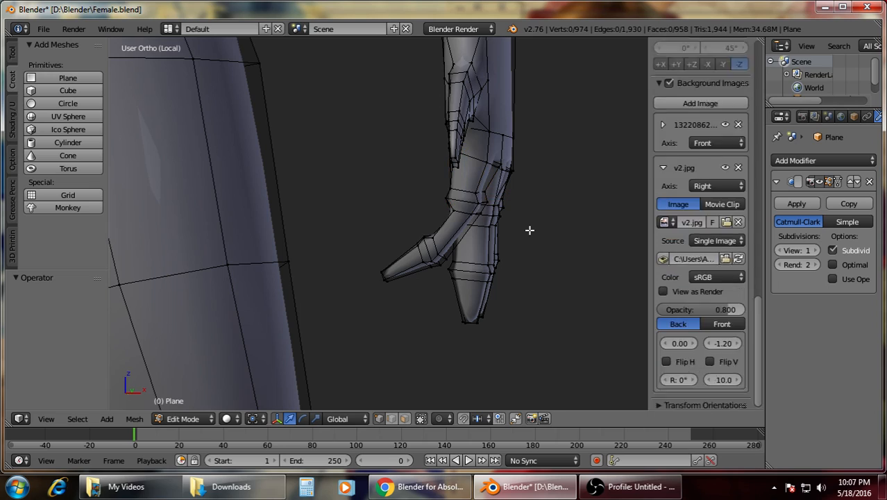
key(ctrl+shift+z)
key(ctrl+z)
key(ctrl+z)
key(ctrl+z)
key(ctrl+z)
key(ctrl+z)
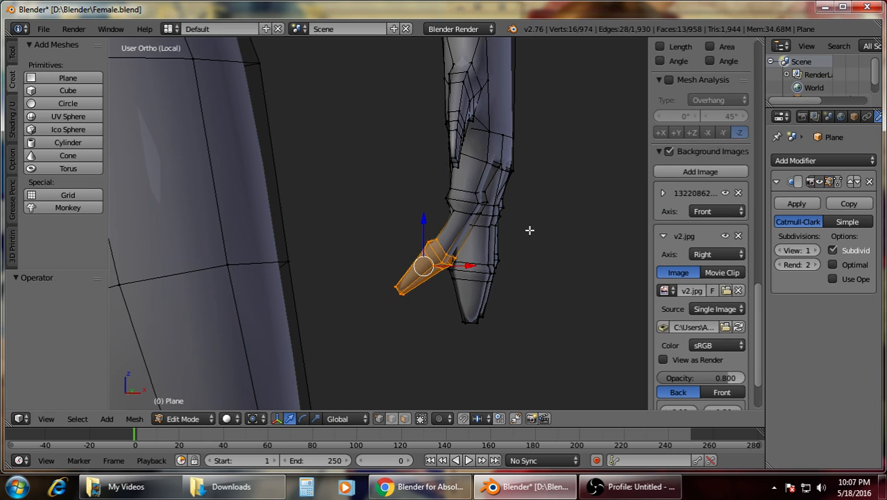
key(a)
scroll(439, 216, down, 2)
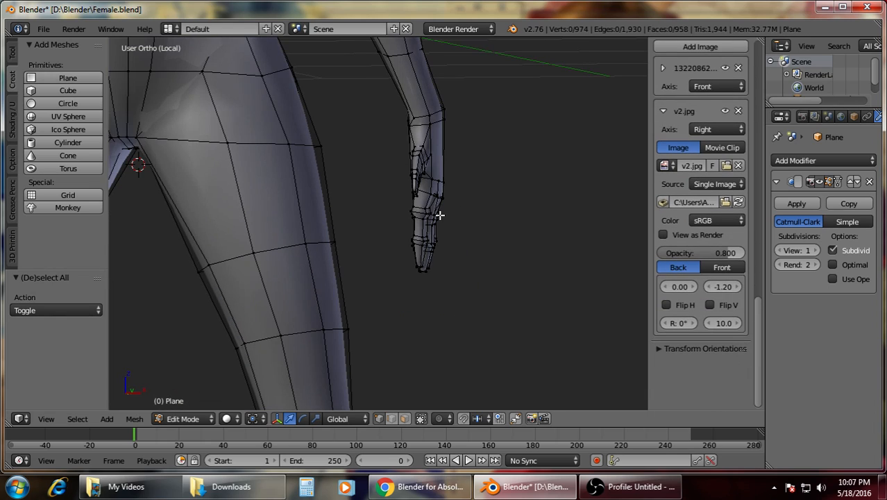
Examine the torso mesh against the front reference image, comparing wireframe and solid shading.
key(KP_1)
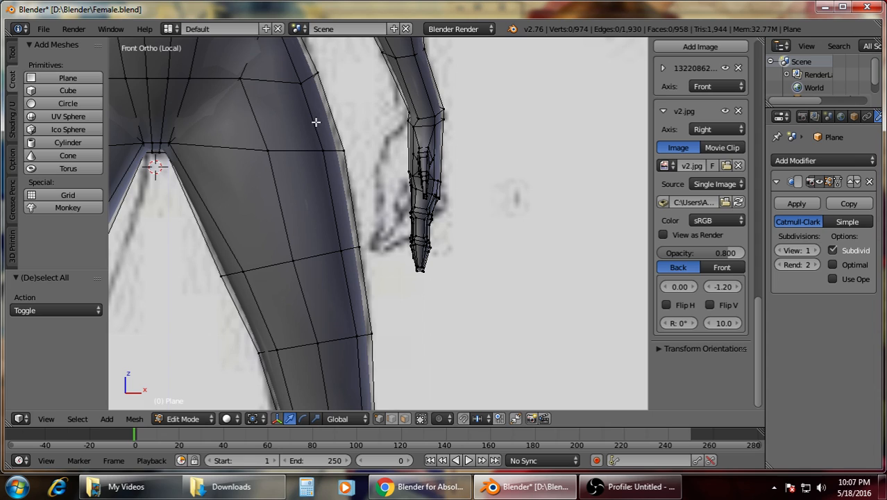
shift+middle_drag(312, 118, 500, 217)
shift+middle_drag(451, 188, 481, 269)
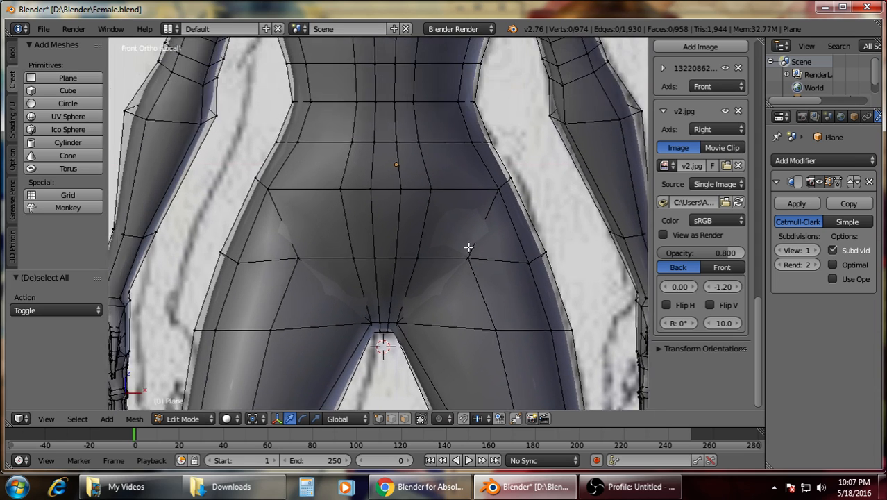
shift+middle_drag(458, 164, 464, 277)
shift+middle_drag(455, 204, 484, 375)
scroll(451, 261, down, 2)
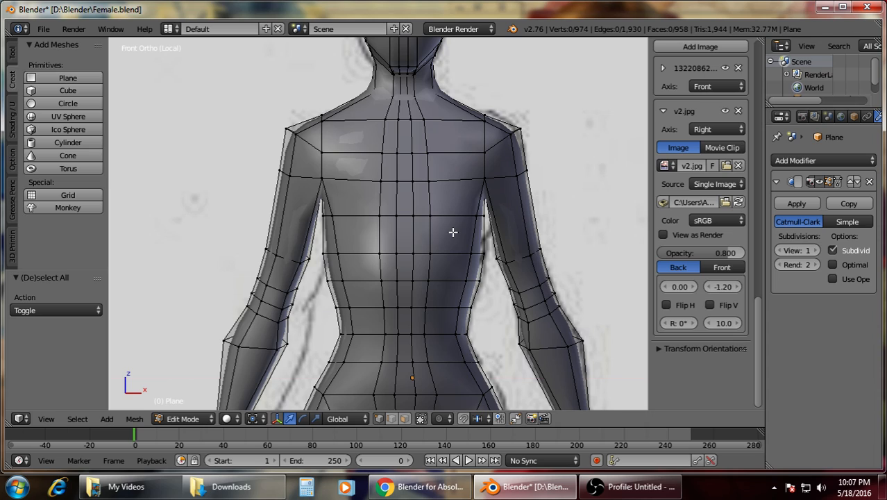
key(z)
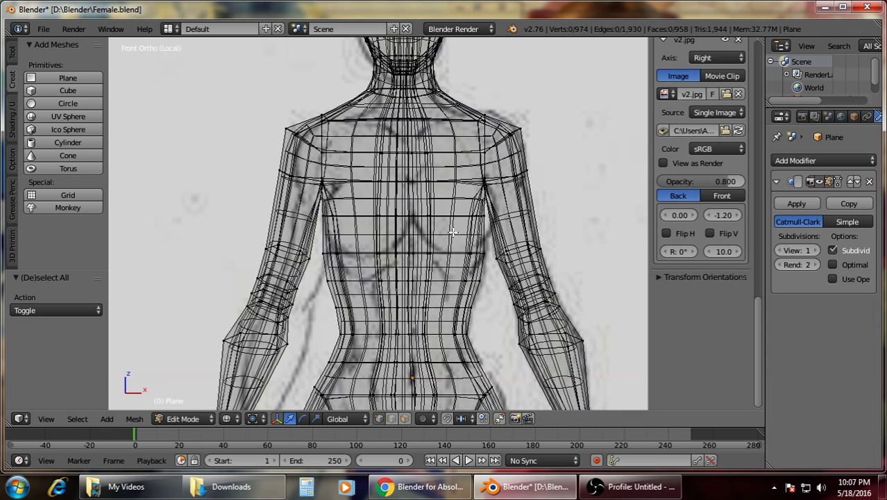
key(z)
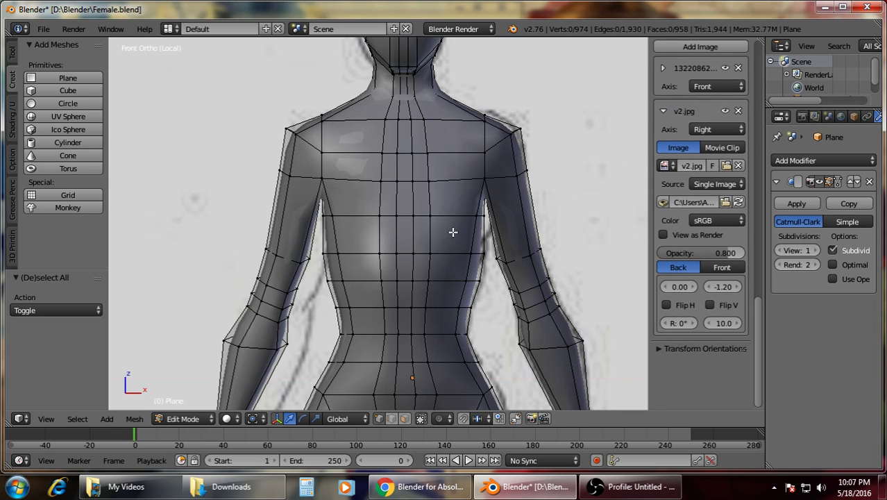
key(z)
key(z)
Select the paired vertices of the two columns flanking the torso's centre strip, from the collarbone row down to the fifth row.
right_click(425, 119)
shift+right_click(385, 119)
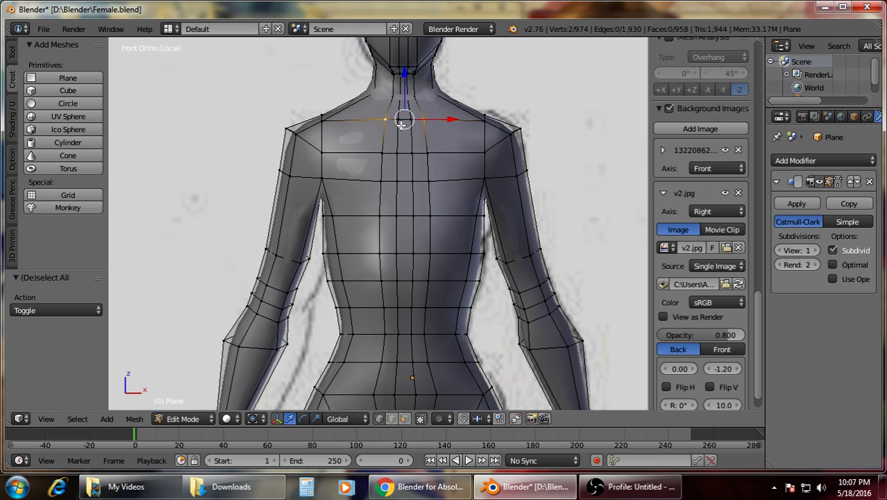
shift+right_click(428, 151)
shift+right_click(383, 151)
shift+right_click(380, 182)
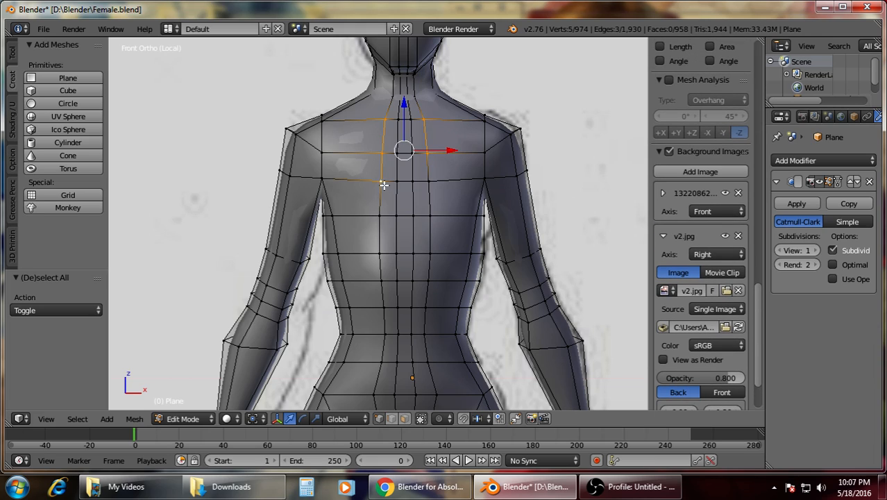
shift+right_click(428, 182)
shift+right_click(428, 216)
shift+right_click(383, 216)
shift+right_click(380, 254)
shift+right_click(429, 253)
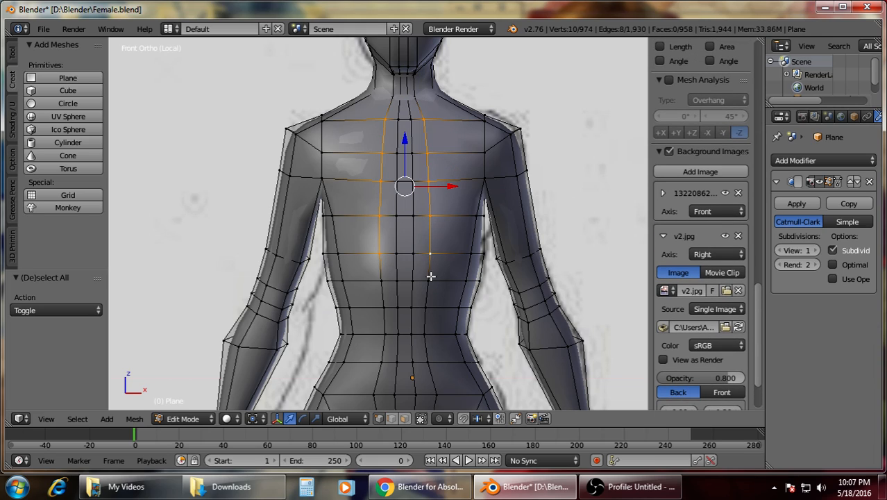
Extend the selection of both vertex columns down through the waist to the upper hip row.
shift+right_click(429, 280)
shift+right_click(384, 279)
shift+right_click(428, 306)
shift+right_click(384, 307)
shift+right_click(383, 334)
shift+right_click(423, 334)
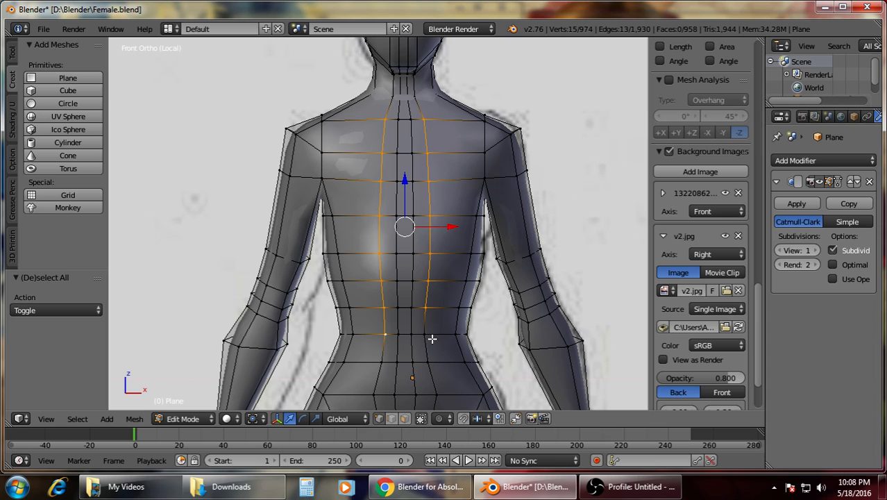
shift+right_click(379, 361)
shift+right_click(428, 361)
shift+middle_drag(429, 360, 436, 183)
shift+right_click(436, 219)
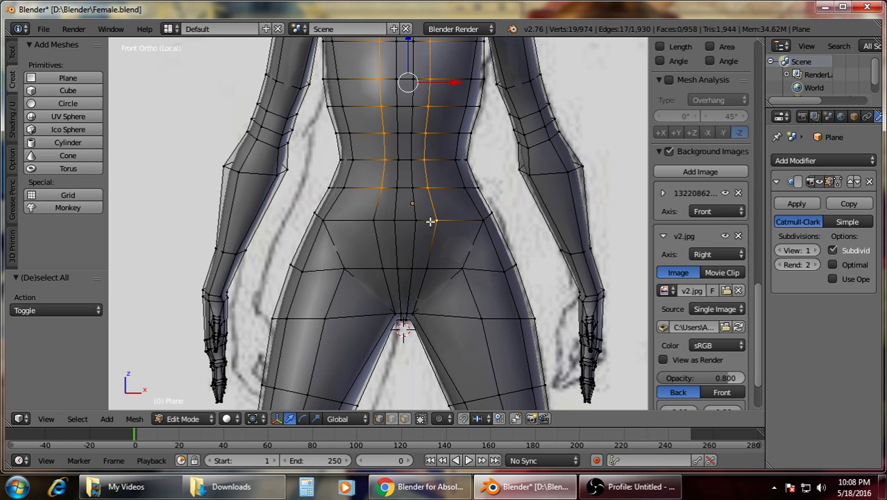
shift+right_click(375, 219)
Scale the two selected torso vertex columns apart along X by 1.687 and clear the selection.
scroll(484, 158, down, 3)
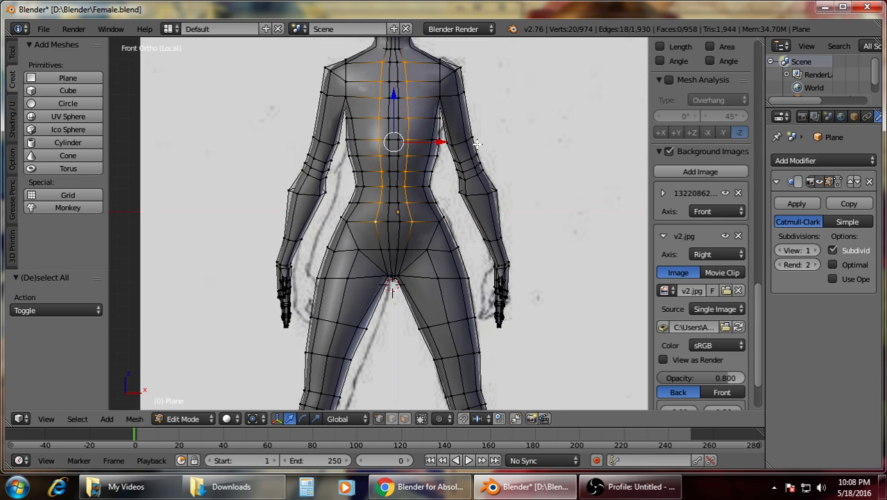
shift+middle_drag(477, 145, 471, 188)
scroll(471, 188, up, 1)
key(s)
right_click(482, 190)
key(s)
key(x)
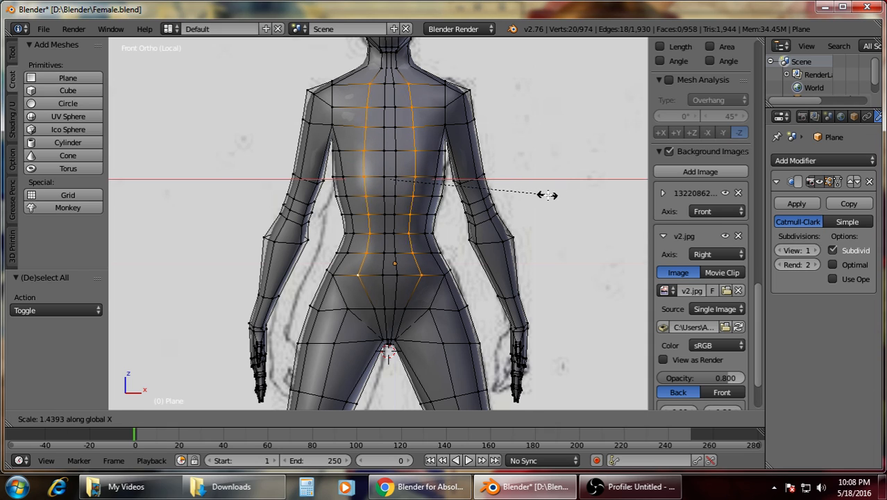
click(574, 199)
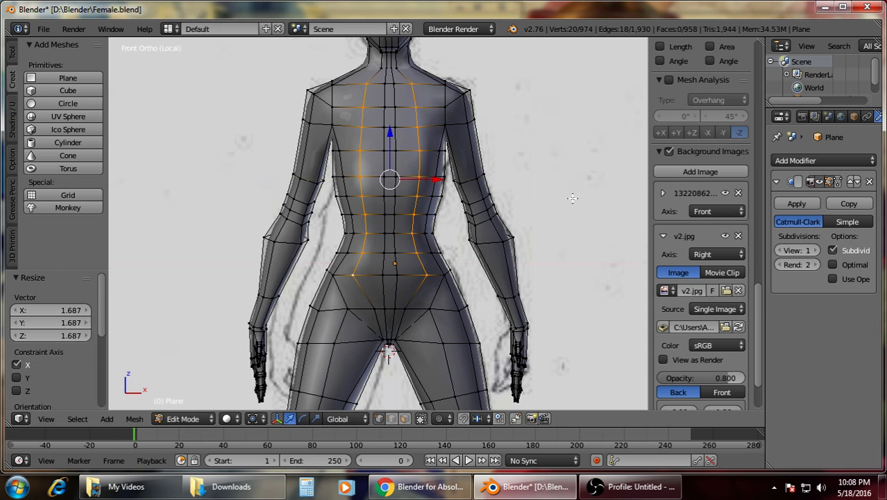
key(a)
Scale the collarbone row's vertex pair slightly apart from an angled view and clear the selection.
key(z)
key(z)
middle_drag(488, 148, 463, 202)
scroll(458, 226, up, 3)
right_click(448, 75)
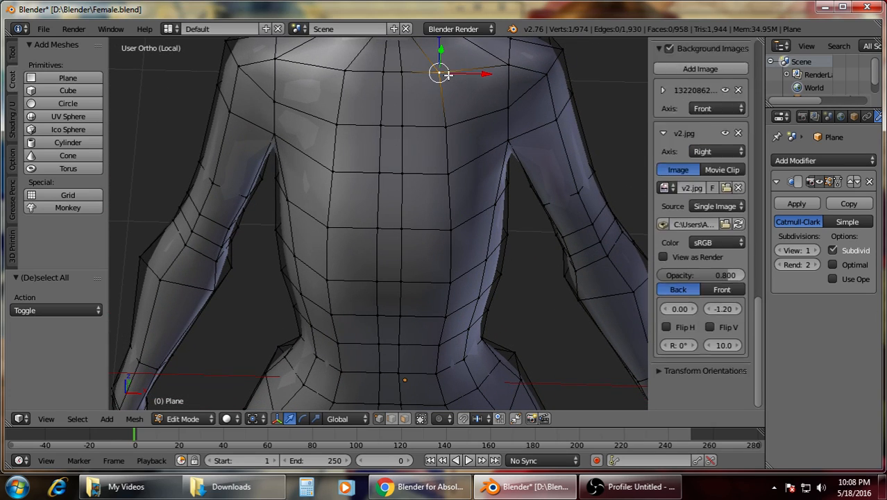
shift+right_click(345, 70)
key(s)
click(560, 83)
key(a)
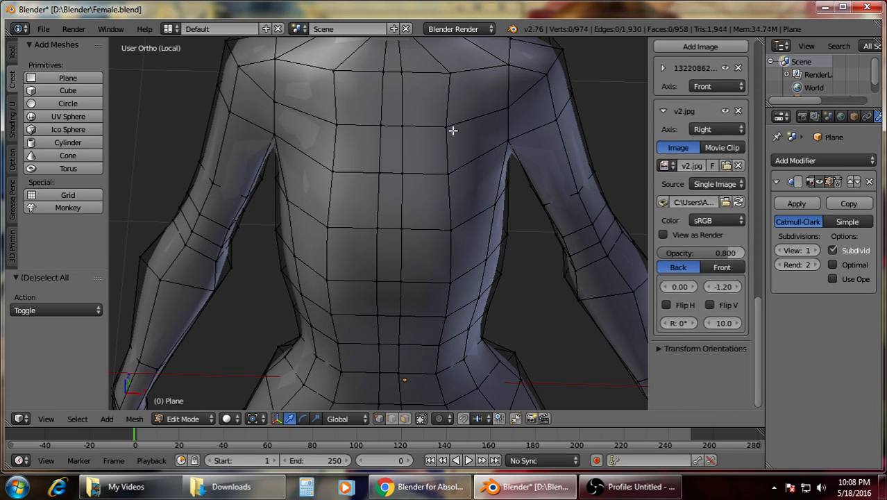
Scale the vertex pair in the row below the collarbone slightly apart and clear the selection.
right_click(449, 128)
shift+right_click(337, 125)
key(s)
click(488, 111)
right_click(452, 73)
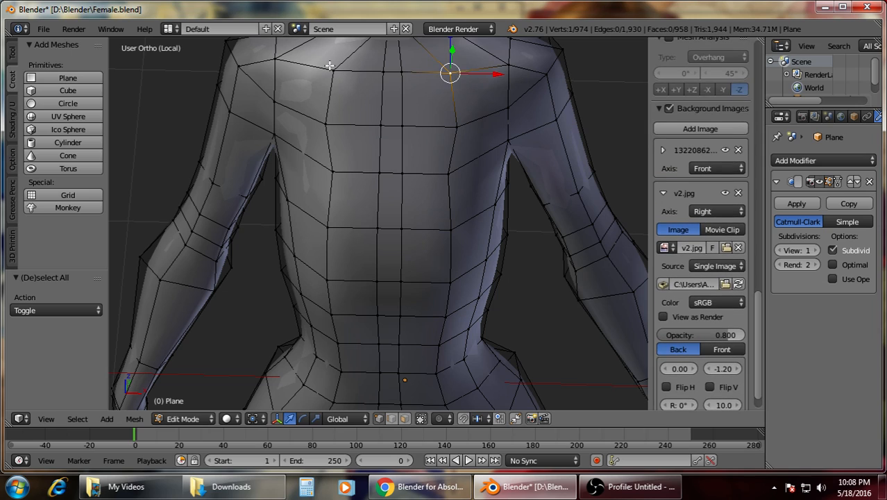
middle_drag(452, 73, 408, 143)
key(a)
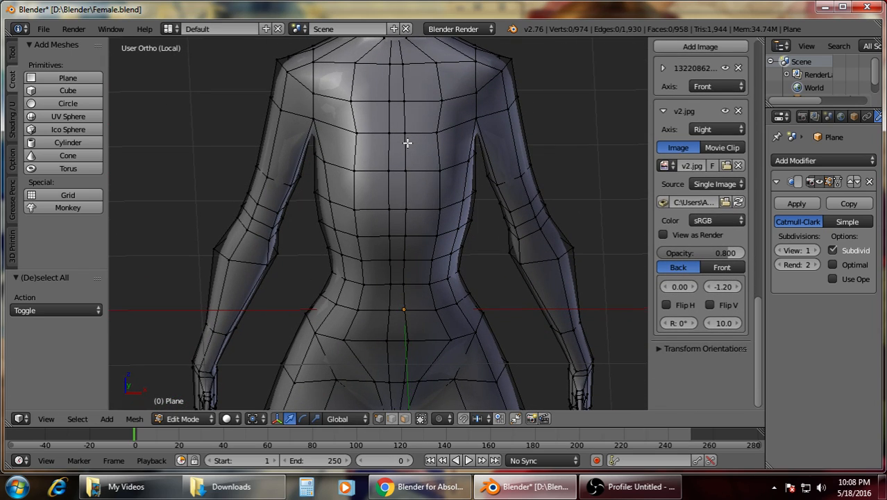
Widen the armpit-level vertex pair in the front view by scaling it up in wireframe, and return to solid shading.
key(KP_1)
key(z)
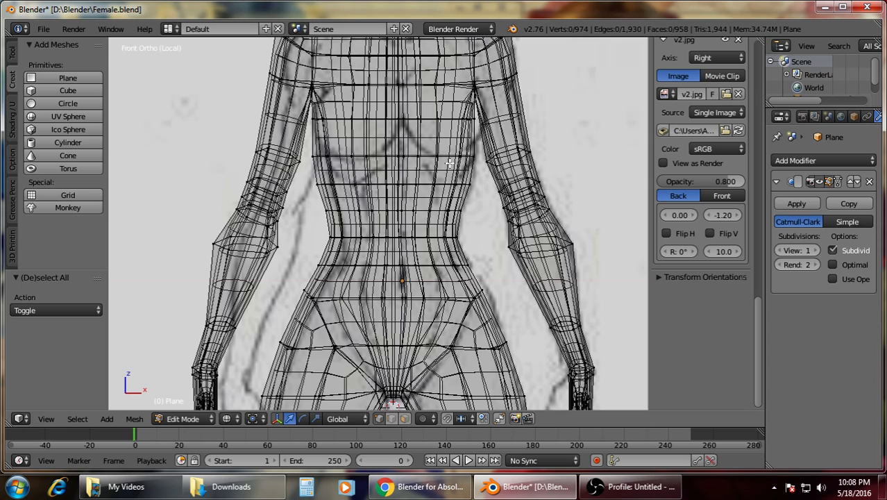
key(z)
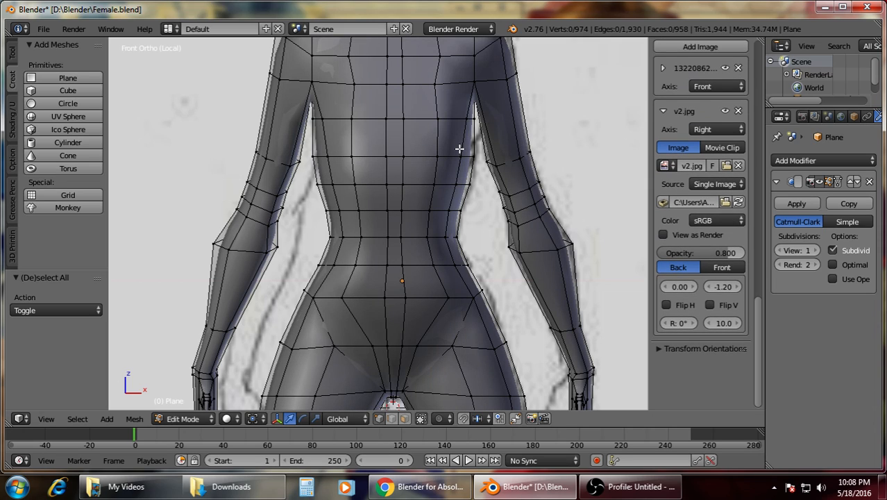
right_click(439, 85)
shift+right_click(352, 85)
key(z)
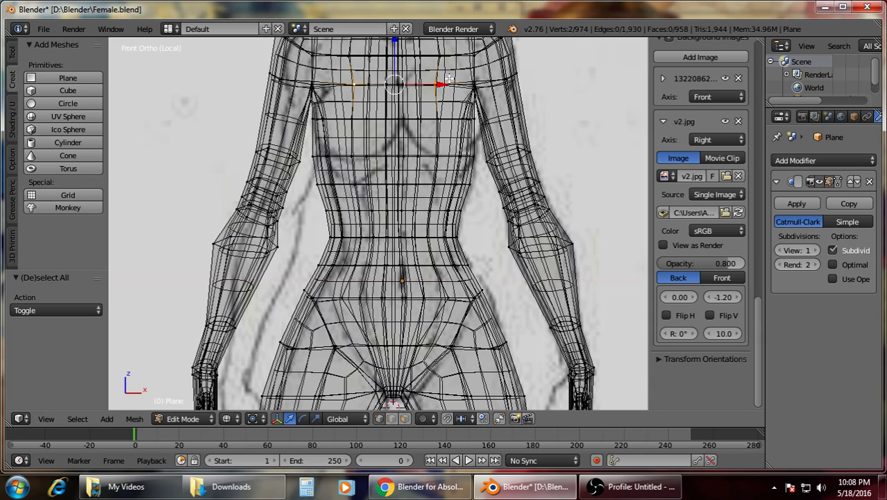
key(s)
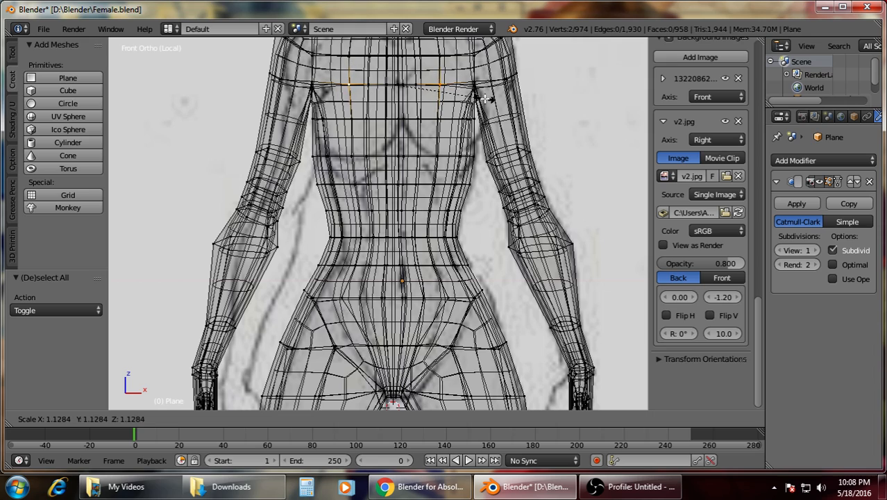
click(499, 100)
key(a)
key(z)
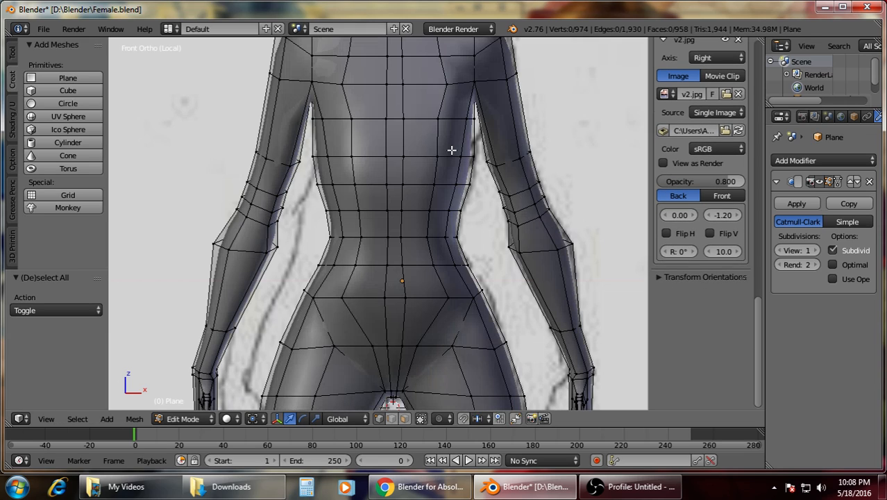
Scale the vertex pair one row below armpit level apart in wireframe and clear the selection.
right_click(438, 157)
right_click(438, 119)
key(z)
shift+right_click(350, 119)
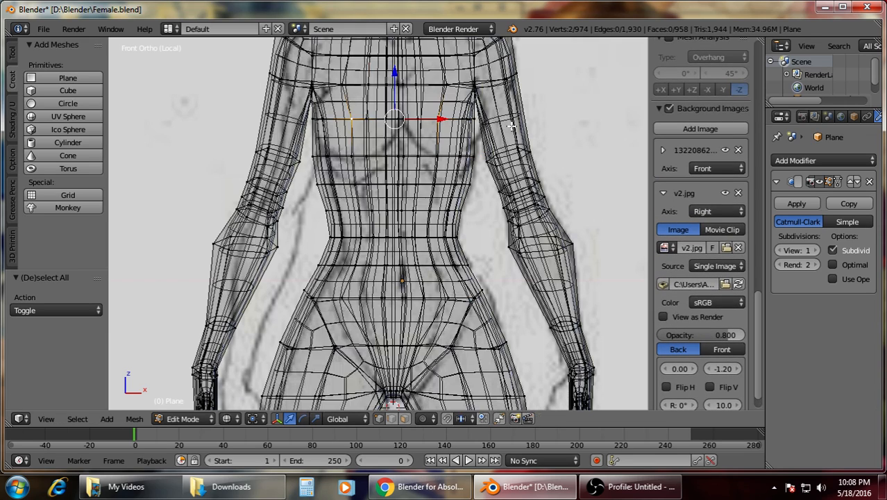
key(s)
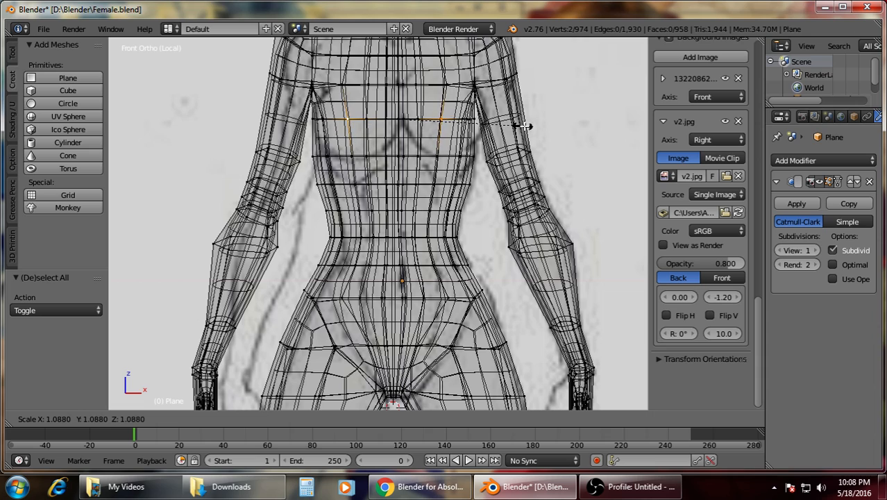
key(a)
key(a)
key(a)
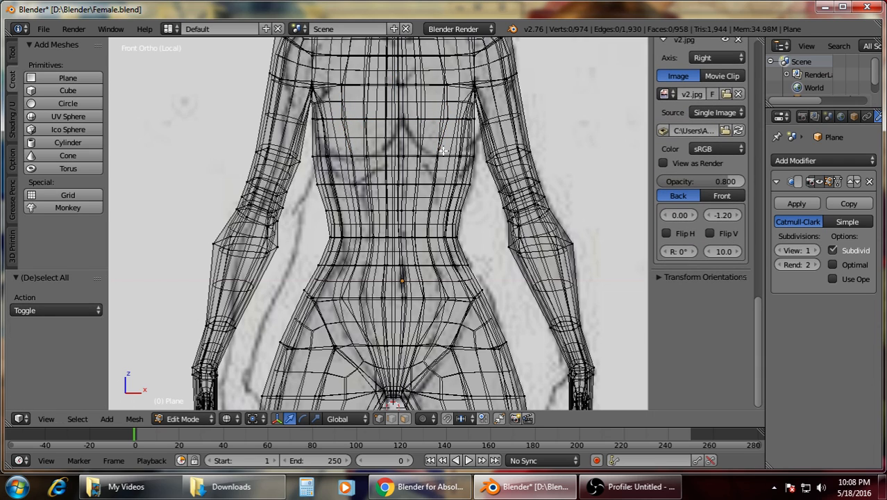
Spread the vertex pair two rows below armpit level apart by scaling, and return to solid shading.
key(z)
right_click(440, 154)
shift+right_click(351, 157)
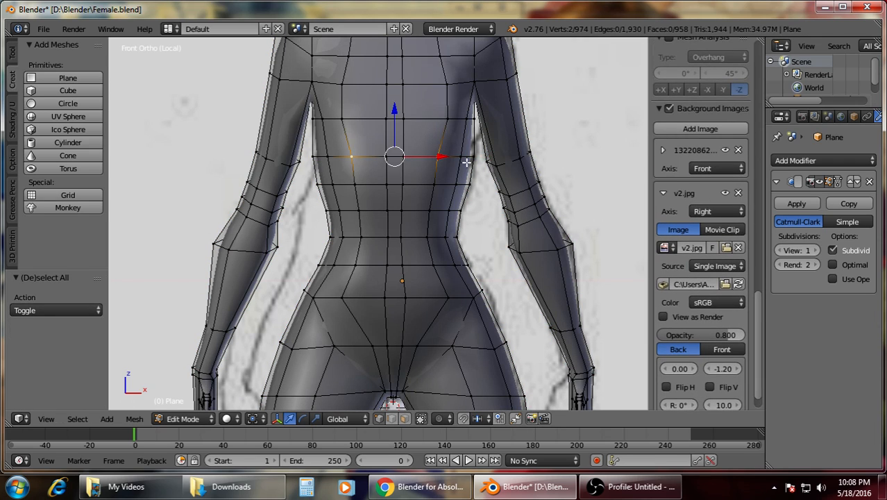
key(z)
key(s)
click(505, 162)
key(a)
key(z)
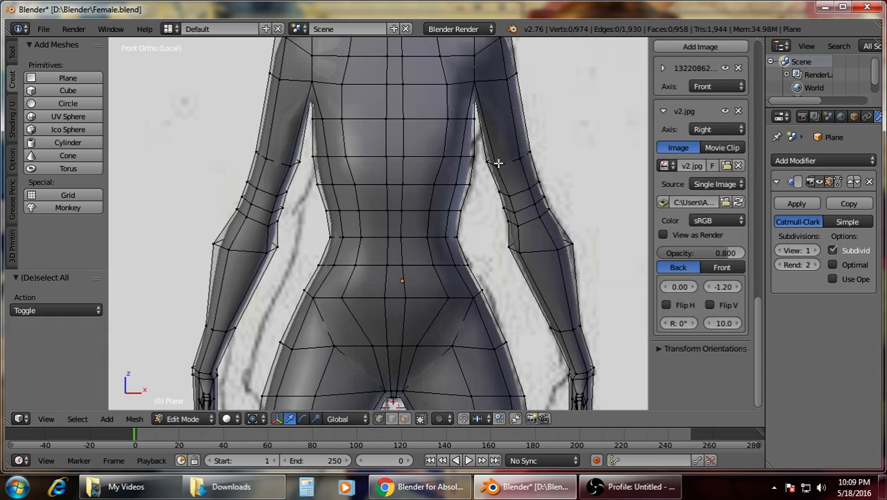
Check the two centre vertices of the collarbone row against the front reference, switching between wireframe and solid shading.
scroll(450, 168, up, 4)
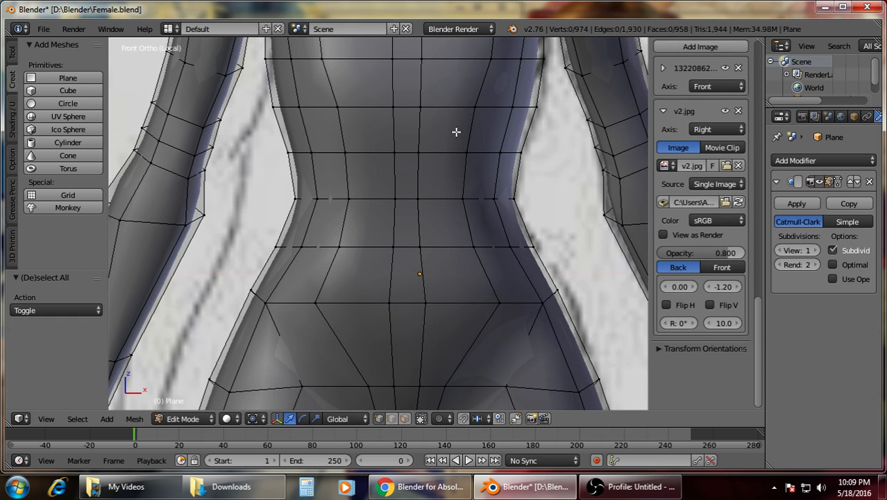
shift+middle_drag(452, 77, 460, 263)
shift+middle_drag(461, 221, 474, 263)
key(z)
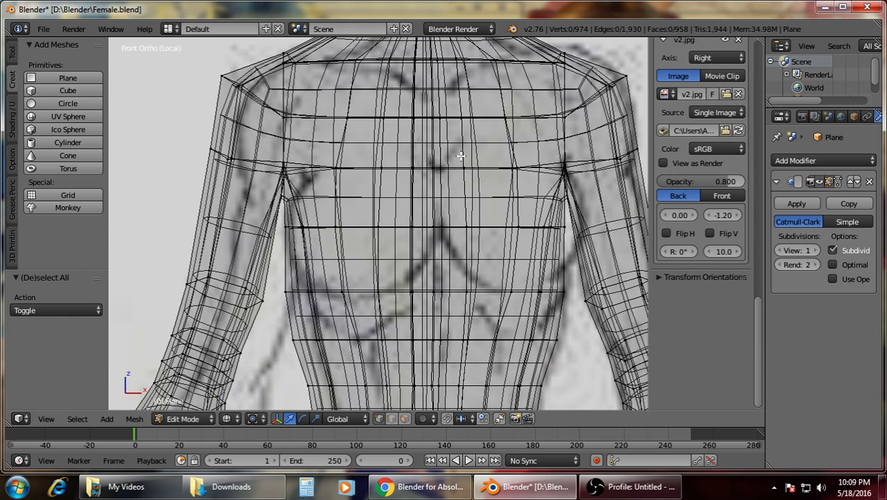
key(z)
key(z)
key(z)
right_click(427, 61)
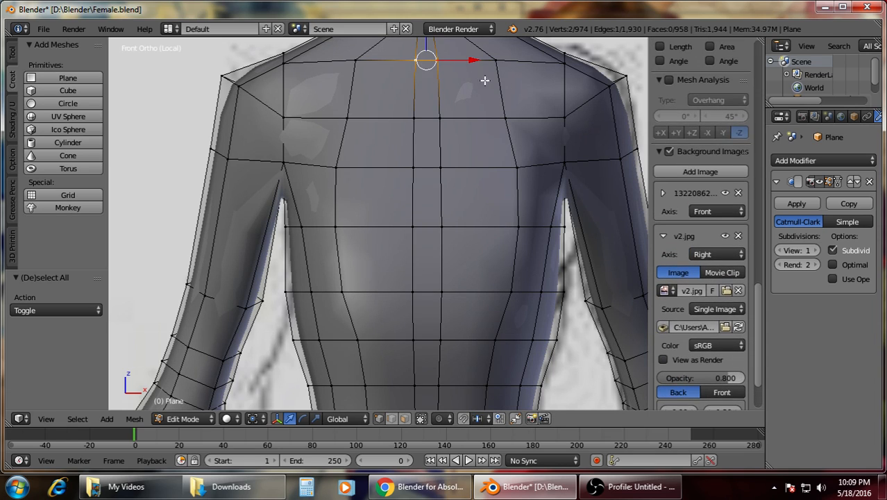
key(z)
key(a)
Check the two centre vertices in the row below the collarbone against the reference in wireframe and solid shading.
right_click(440, 118)
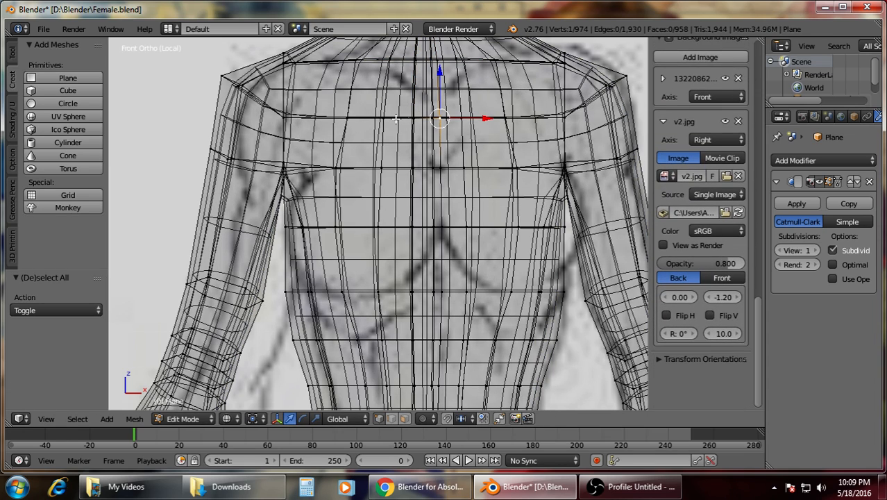
key(a)
key(z)
key(z)
right_click(415, 118)
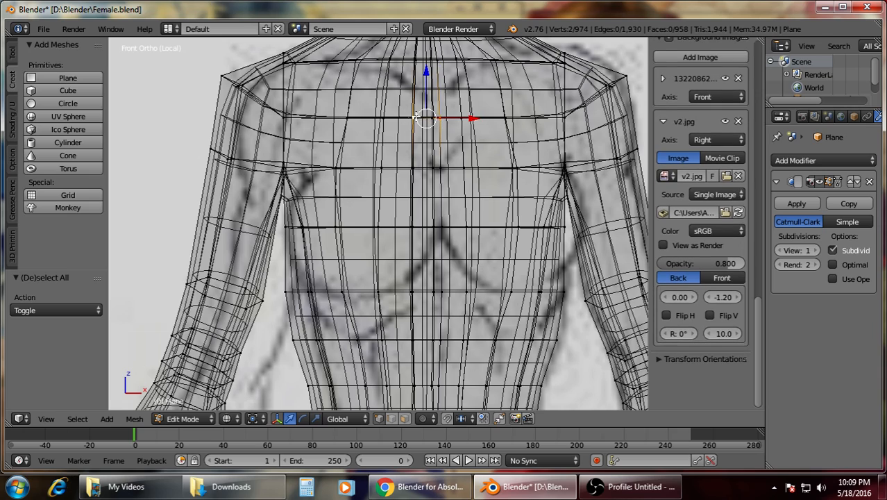
key(z)
key(z)
Scale the two centre vertices at armpit level, clear the selection and switch to wireframe.
right_click(420, 167)
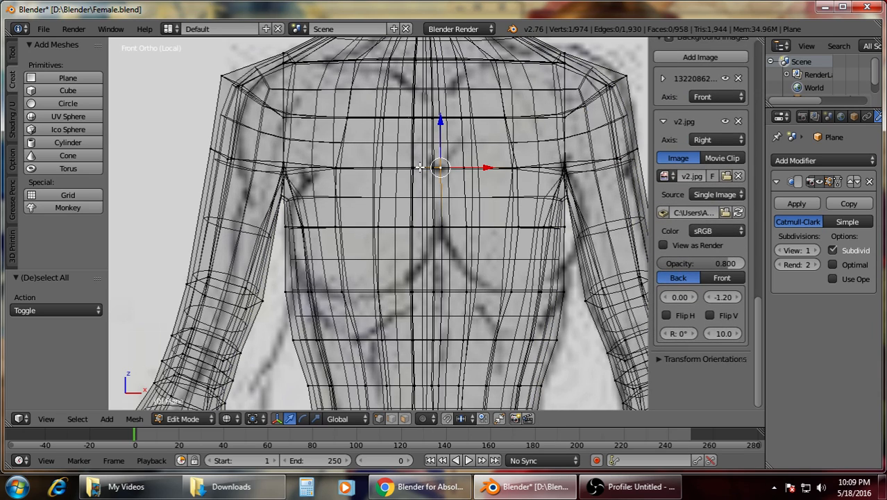
right_click(413, 167)
key(z)
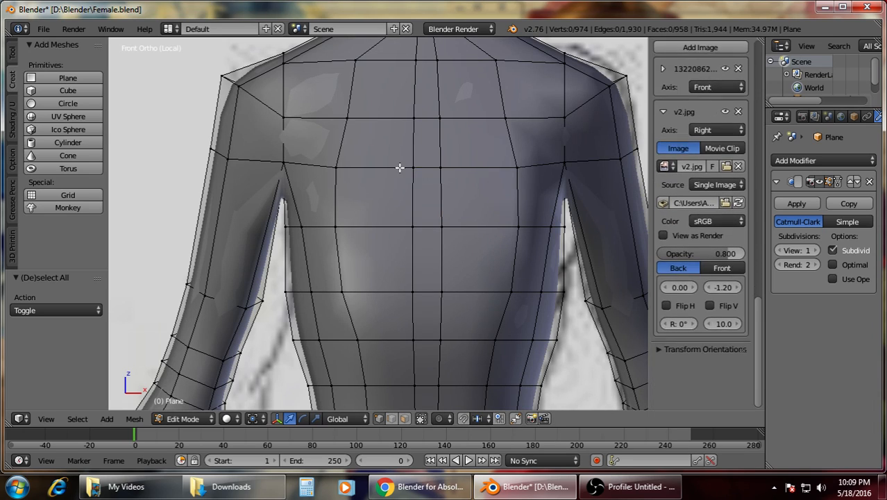
shift+right_click(442, 169)
key(s)
click(525, 180)
key(a)
key(z)
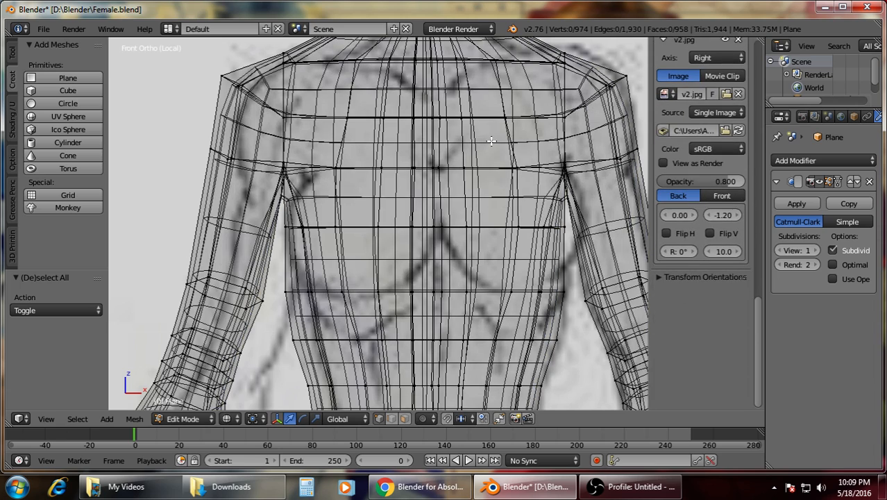
Spread the two centre vertices in the row below the collarbone apart by a factor of about 1.2, then view the wireframe.
key(z)
right_click(414, 118)
shift+right_click(440, 118)
key(s)
click(536, 122)
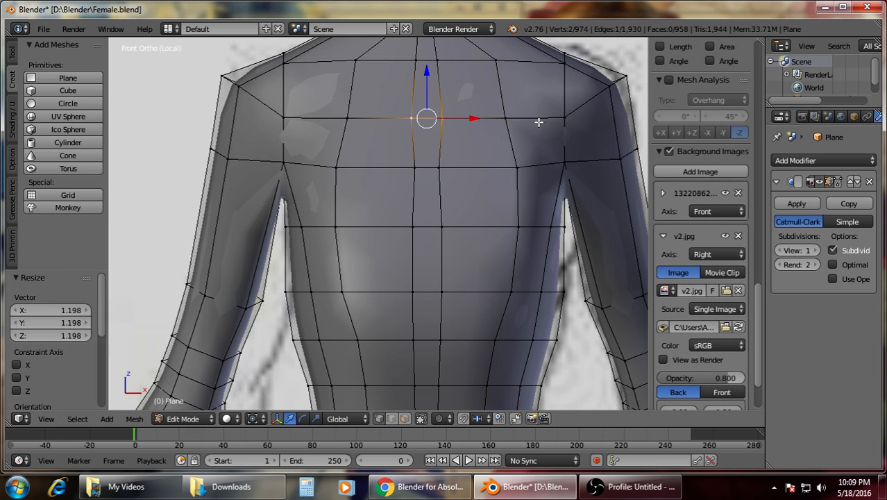
key(a)
key(z)
key(z)
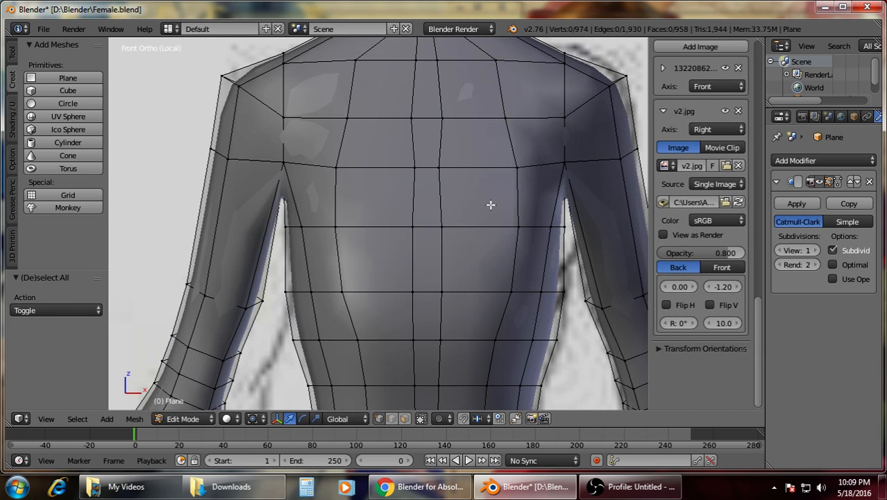
key(z)
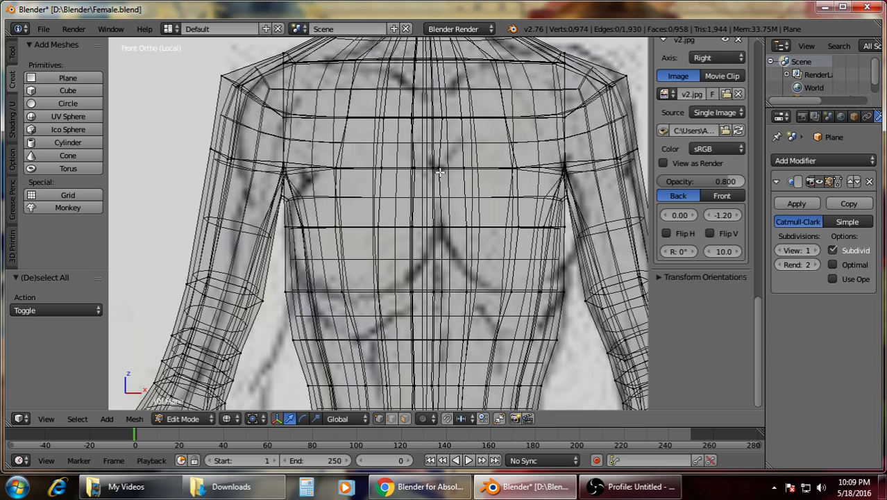
Scale the two centre vertices at armpit level closer together in solid shading.
key(z)
right_click(415, 167)
shift+right_click(439, 167)
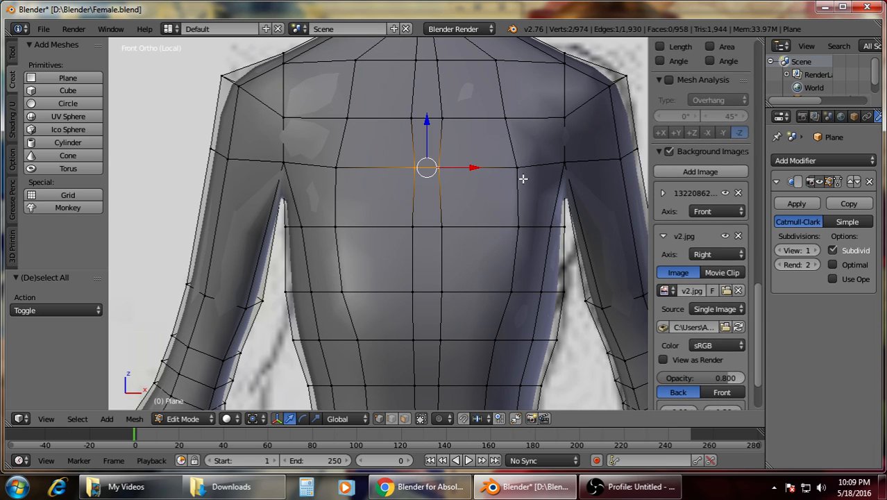
key(s)
click(486, 177)
Scale the two centre vertices one row below armpit level and compare them with the front reference in wireframe.
right_click(439, 227)
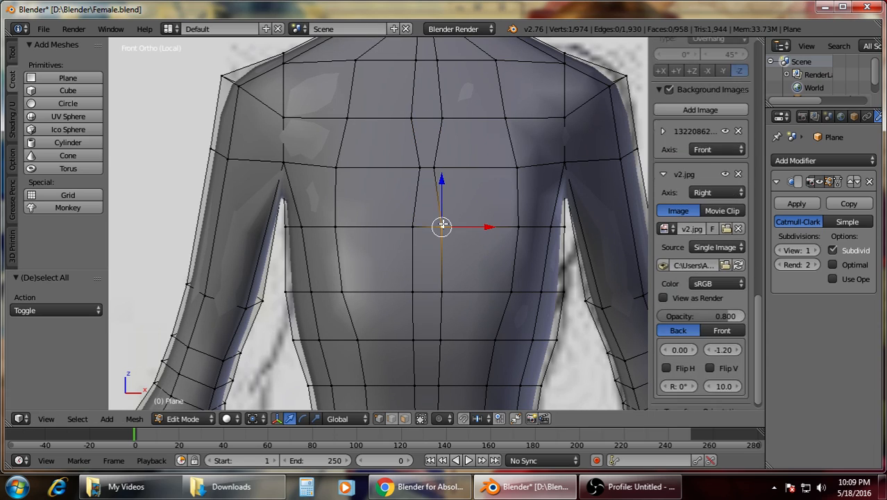
shift+right_click(413, 227)
key(s)
click(541, 234)
key(a)
key(z)
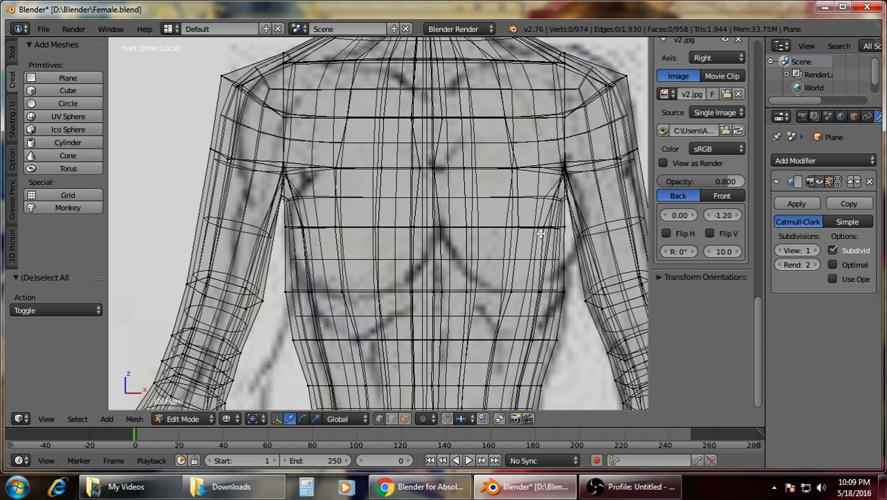
key(z)
key(z)
key(z)
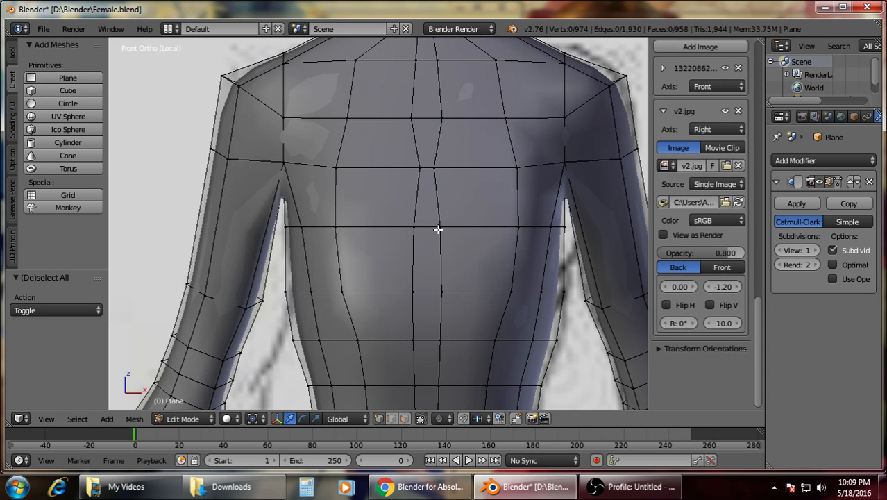
Narrow the gap between the centre vertices one row below armpit level by a factor of about 0.58, and check the wireframe.
right_click(439, 227)
shift+right_click(414, 227)
key(s)
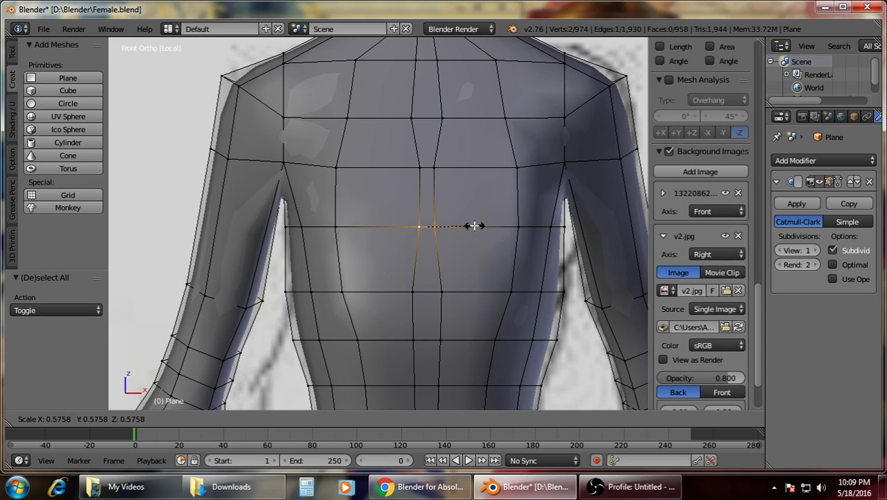
click(474, 226)
key(a)
key(z)
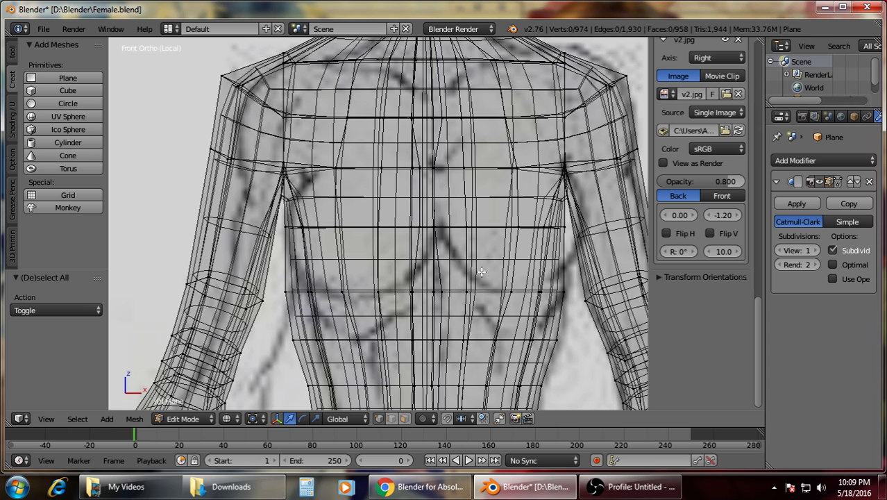
key(z)
key(z)
key(z)
Select the vertex columns on both sides of the front torso's centre, from chest to lower abdomen, and move them slightly back along Y.
mouse_move(511, 193)
middle_down()
mouse_move(540, 232)
mouse_move(429, 242)
mouse_move(397, 235)
middle_up()
key(KP_3)
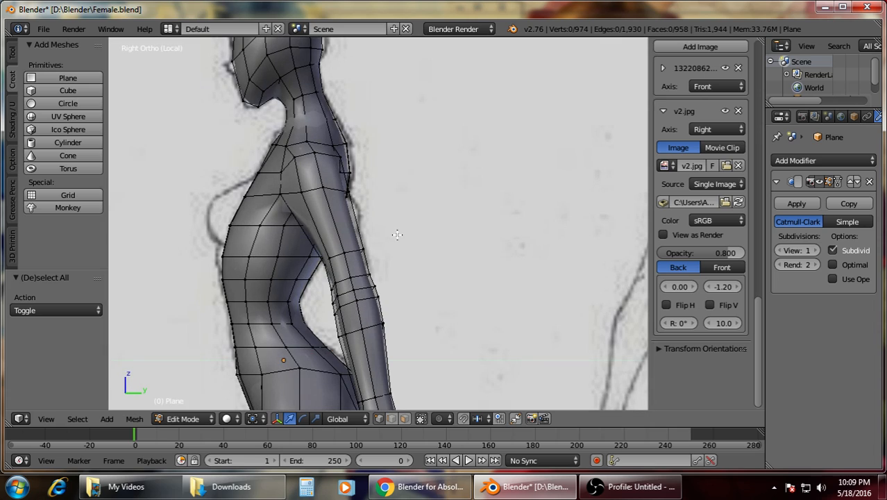
shift+middle_drag(301, 243, 425, 239)
middle_drag(357, 248, 438, 224)
right_click(443, 221)
shift+right_click(347, 202)
shift+right_click(332, 239)
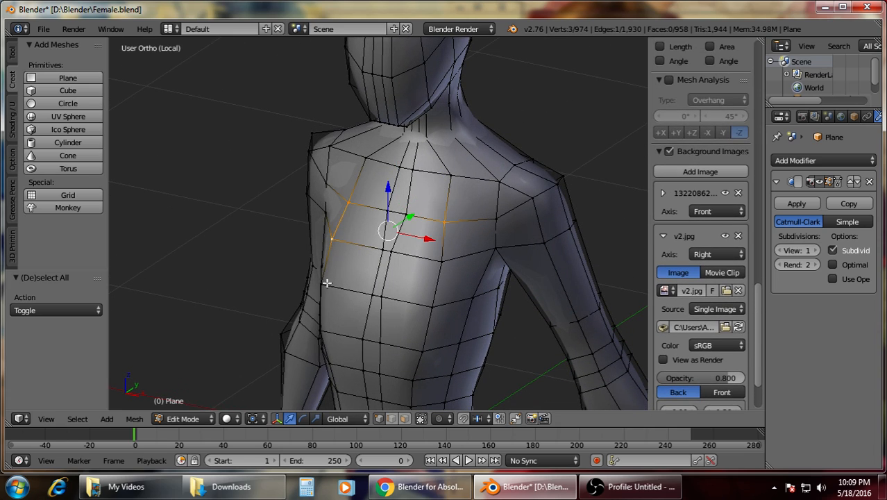
shift+right_click(321, 284)
shift+right_click(320, 316)
shift+right_click(330, 360)
shift+right_click(451, 255)
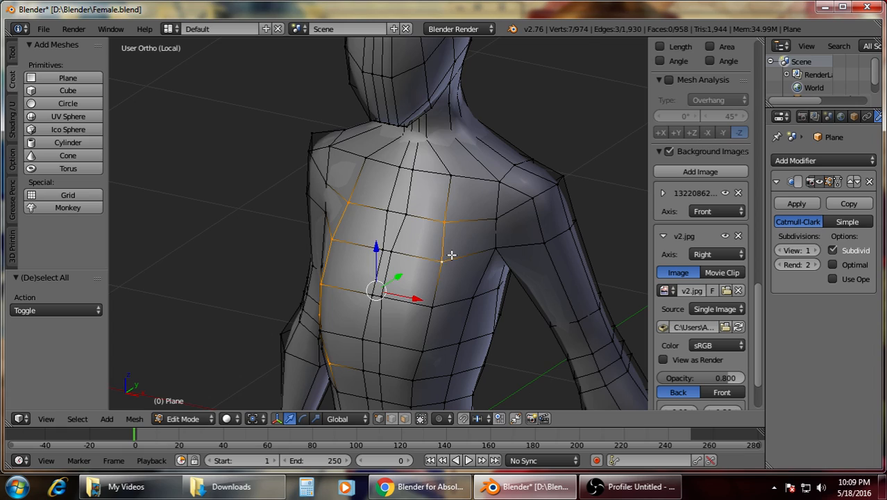
shift+right_click(423, 350)
shift+middle_drag(433, 343, 475, 178)
shift+right_click(457, 214)
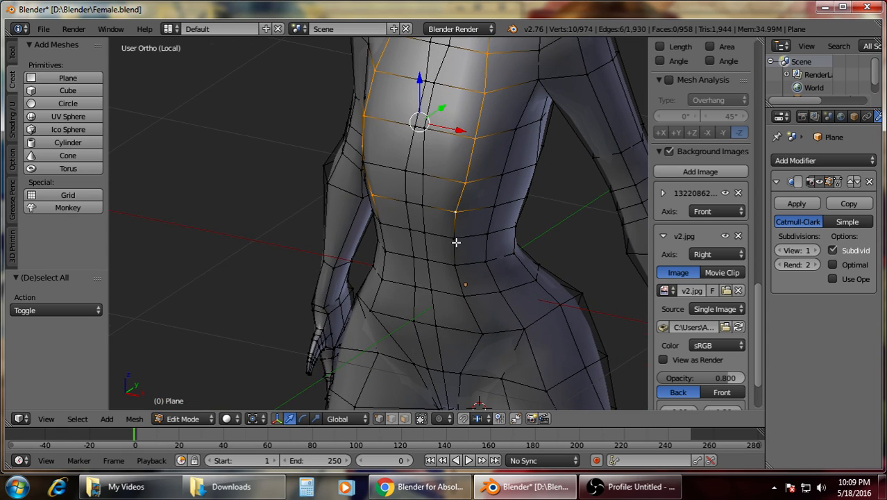
shift+right_click(456, 240)
shift+right_click(455, 267)
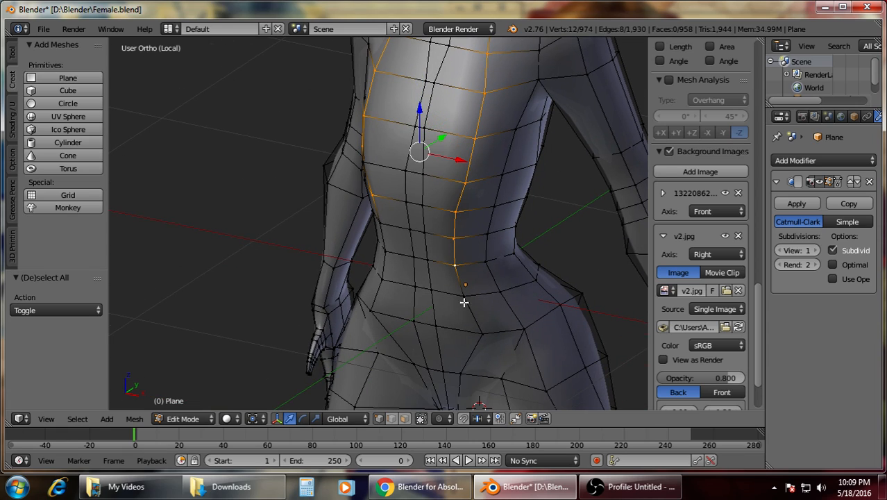
shift+right_click(386, 251)
shift+right_click(392, 279)
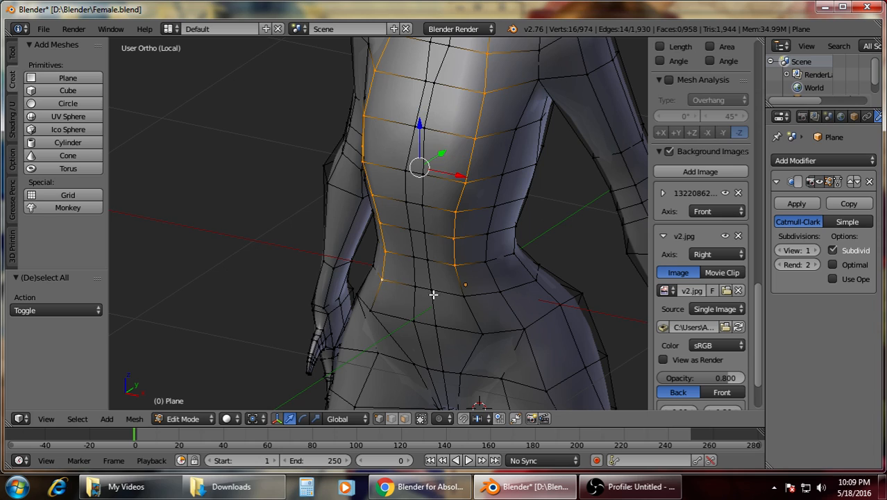
key(KP_3)
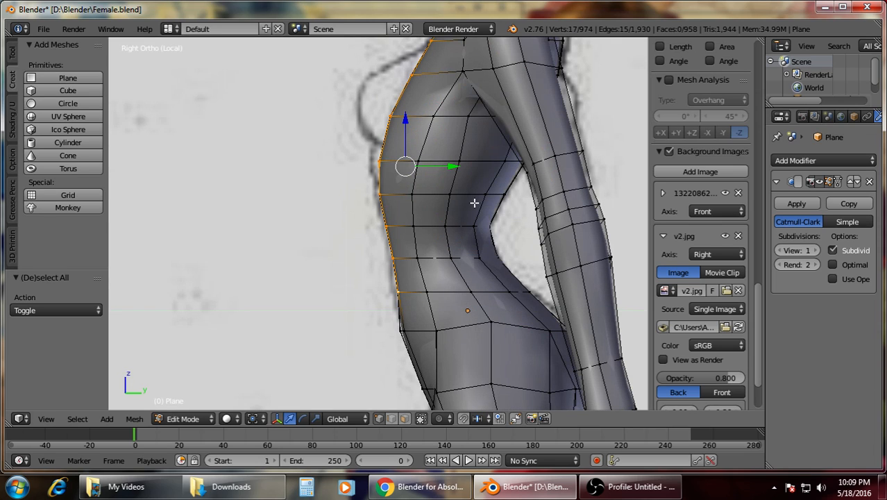
drag(454, 168, 465, 168)
key(a)
Move the matching vertex pair at the front of the hip row slightly back along Y in the right view.
middle_drag(474, 243, 533, 232)
right_click(458, 321)
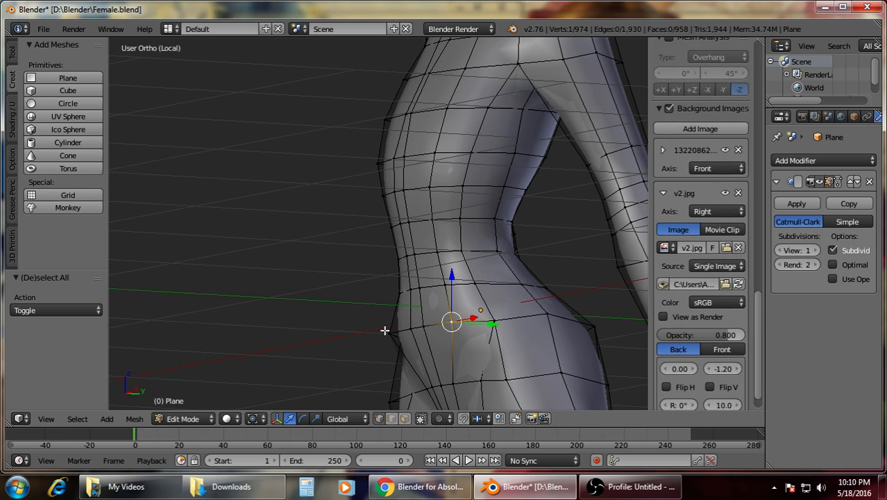
shift+right_click(388, 332)
key(KP_3)
key(g)
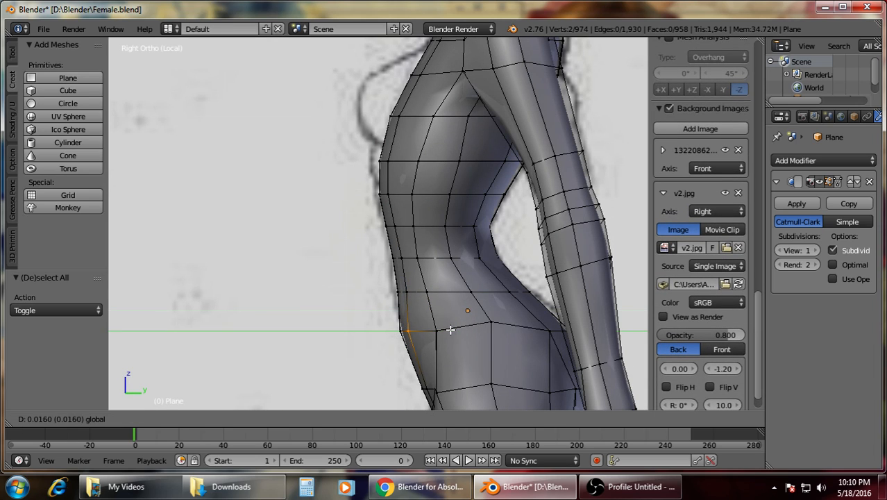
click(439, 321)
key(a)
Scale the two outer chest-column vertices on the collarbone row closer together and check the smoothed body in Object Mode.
middle_drag(440, 322, 528, 279)
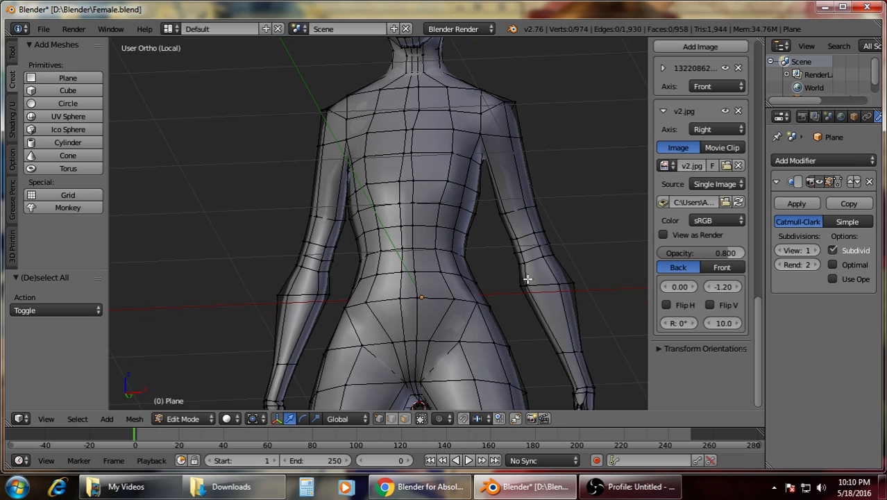
middle_drag(461, 136, 505, 250)
scroll(504, 249, up, 3)
right_click(481, 141)
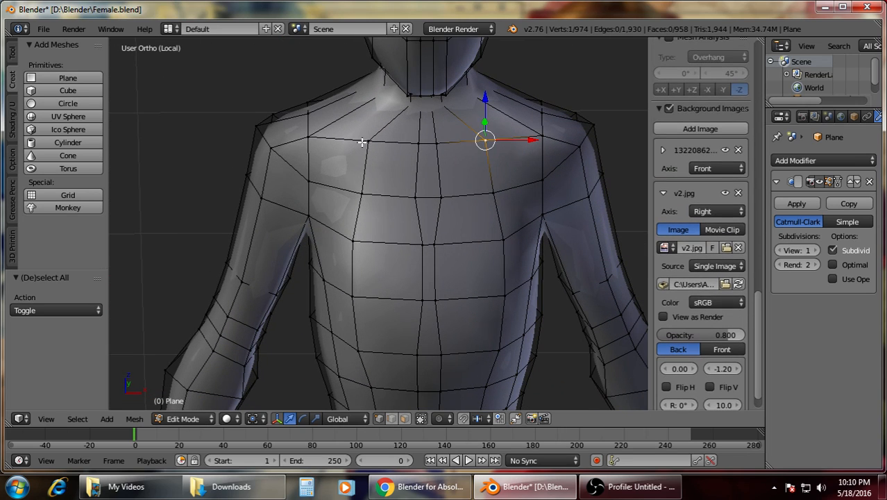
shift+right_click(373, 141)
key(s)
click(536, 140)
key(a)
scroll(535, 201, down, 4)
key(Tab)
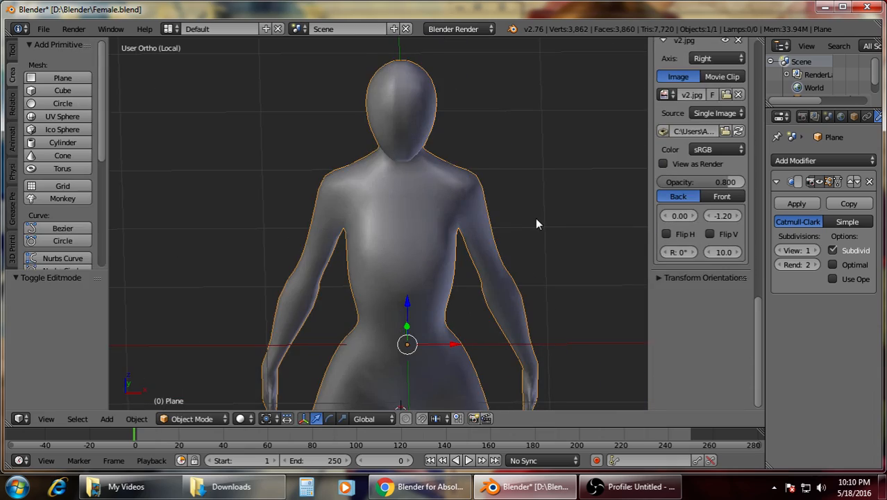
Return to Edit Mode and scale the inner vertex pair of the pelvis row slightly apart in front view.
key(Tab)
middle_drag(522, 254, 512, 223)
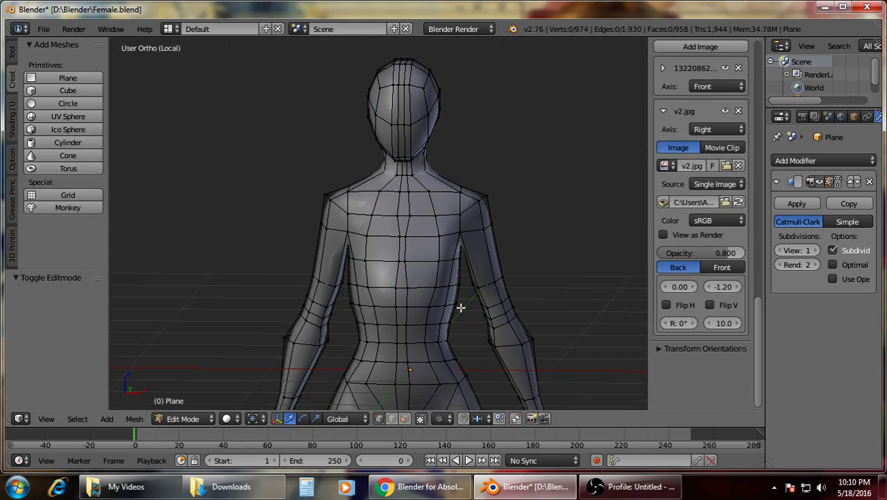
shift+middle_drag(462, 308, 505, 198)
scroll(505, 199, up, 2)
key(KP_1)
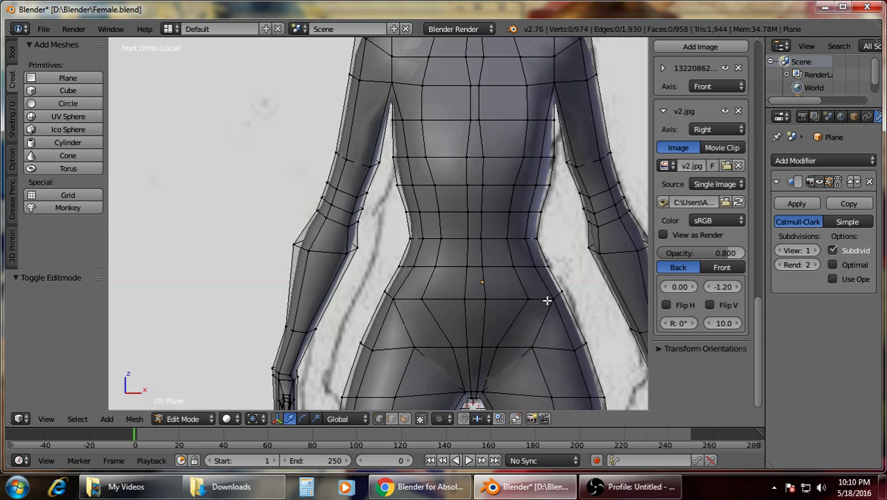
shift+middle_drag(535, 340, 530, 279)
scroll(530, 280, up, 1)
right_click(514, 299)
shift+right_click(460, 299)
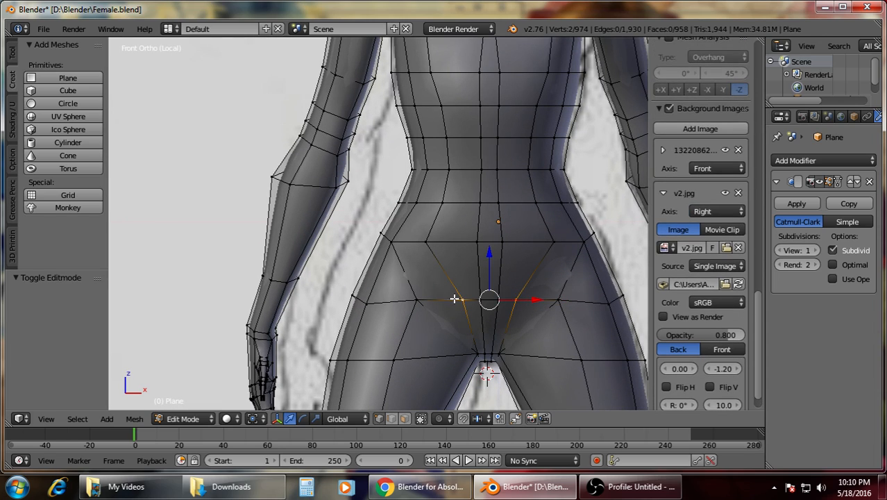
key(s)
click(573, 300)
key(a)
Scale the outer vertex pair at the tops of the thighs on the pelvis row, and check the smoothed result in Object Mode.
right_click(557, 300)
shift+right_click(417, 300)
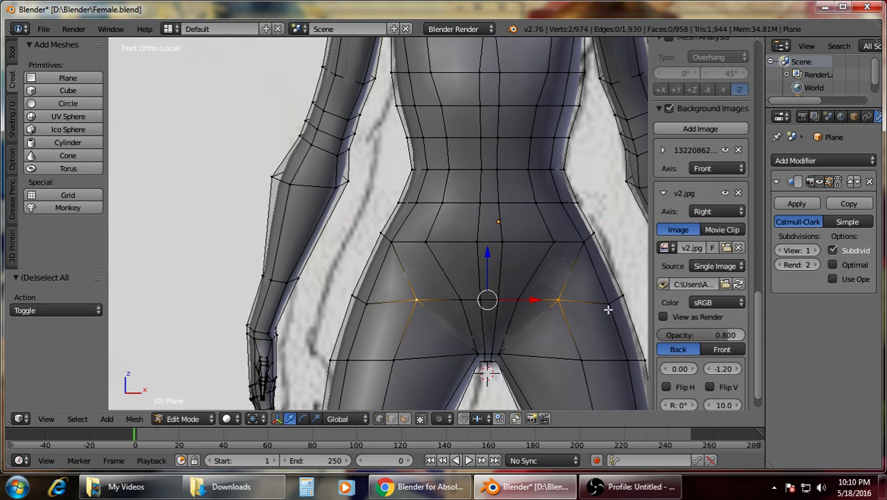
key(s)
click(604, 306)
key(a)
key(Tab)
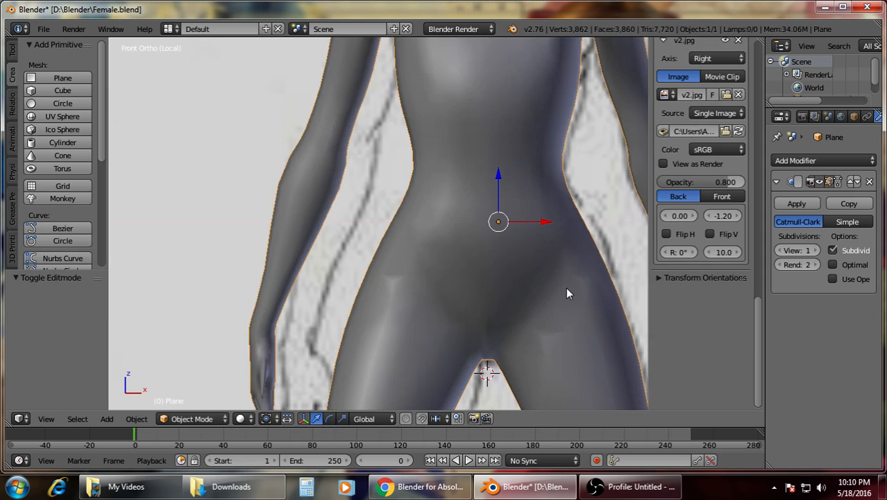
scroll(519, 242, down, 5)
key(Tab)
scroll(476, 257, up, 5)
key(Tab)
key(Tab)
middle_drag(459, 266, 469, 278)
scroll(445, 292, up, 5)
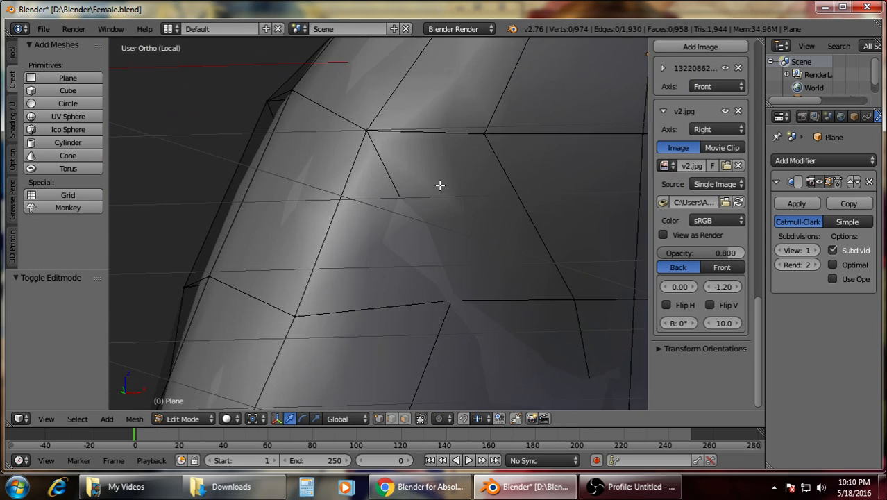
key(z)
right_click(452, 300)
key(alt+m)
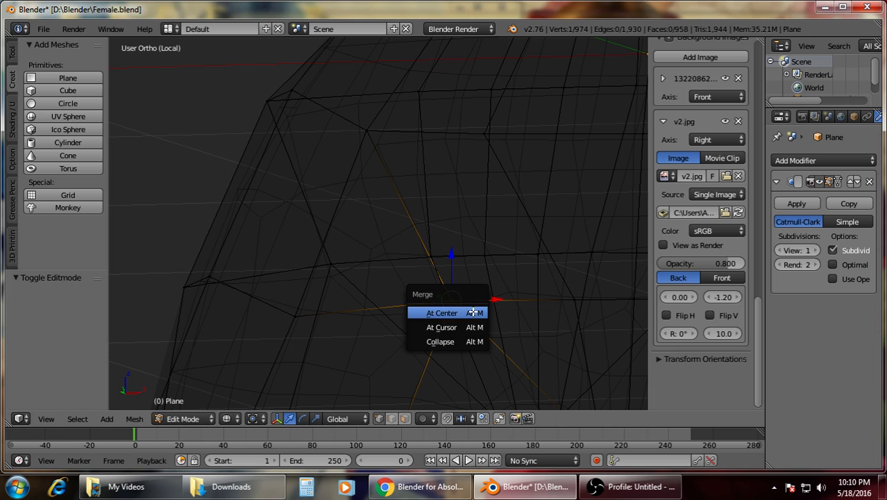
key(Escape)
key(a)
key(z)
Examine the pelvis and upper thighs from several angles, alternating between Object Mode and Edit Mode.
middle_drag(474, 312, 522, 272)
key(Tab)
key(Tab)
scroll(523, 272, down, 6)
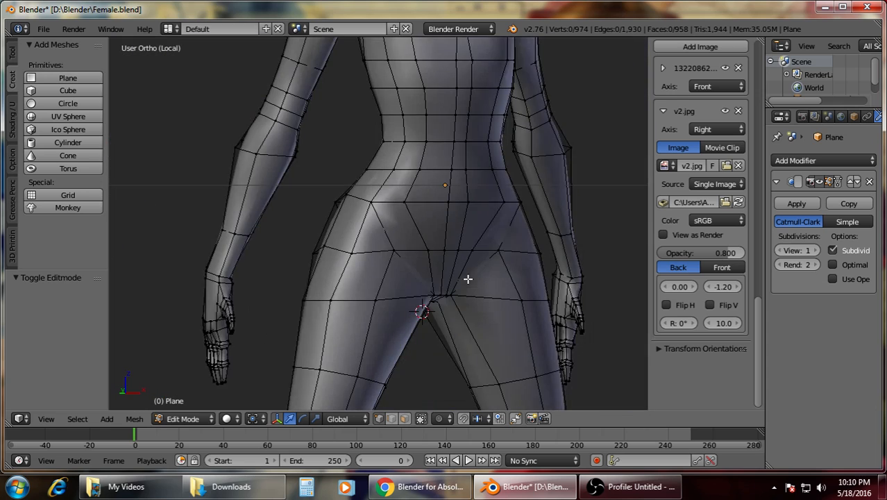
key(Tab)
middle_drag(487, 302, 415, 305)
key(Tab)
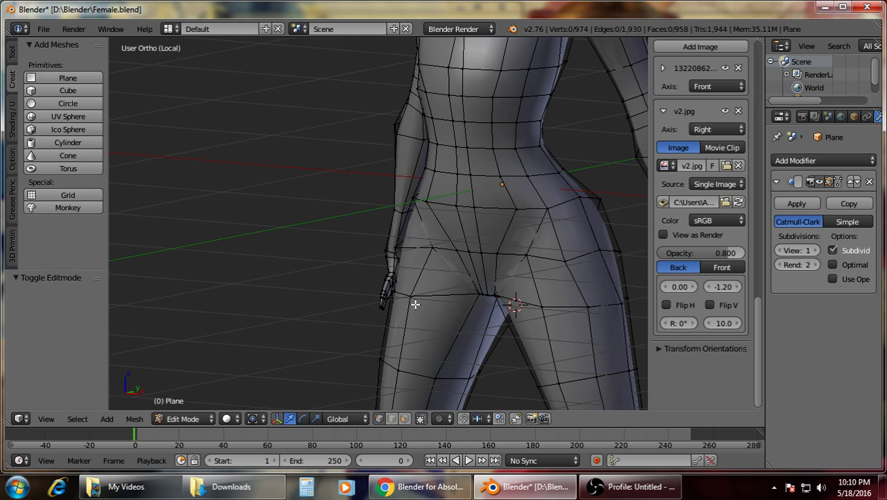
Compare the chest with the front reference in wireframe and select the four faces covering the character's left breast area.
key(KP_1)
shift+middle_drag(518, 108, 473, 314)
scroll(470, 224, up, 1)
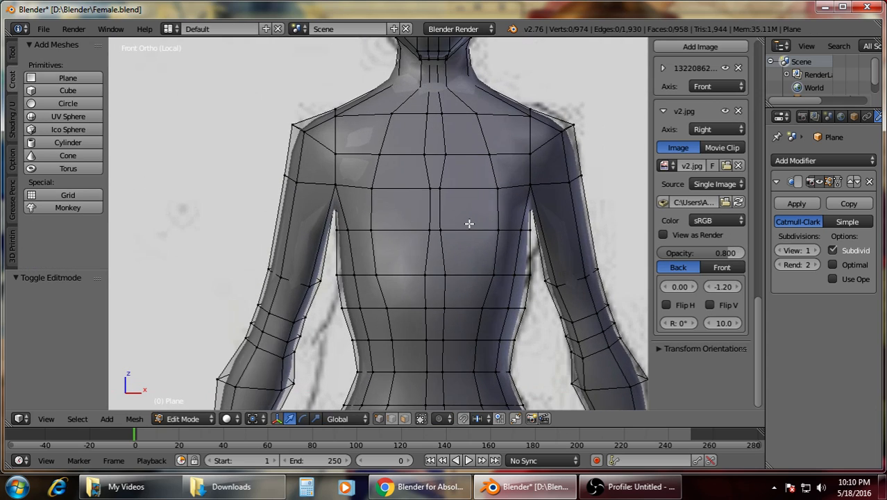
key(z)
scroll(473, 219, up, 2)
scroll(478, 220, up, 1)
key(z)
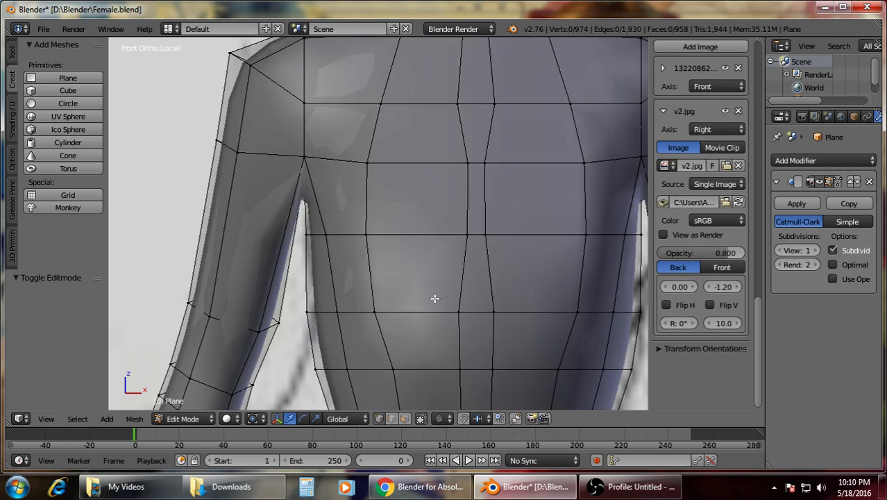
key(z)
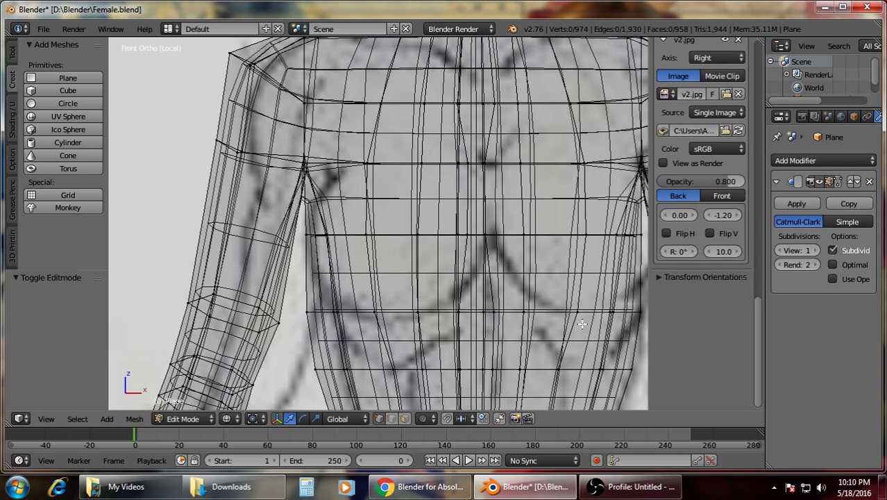
key(z)
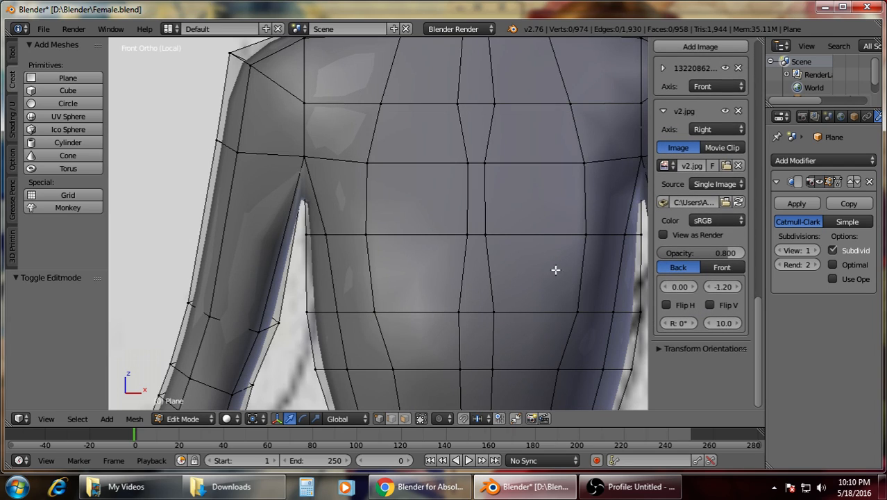
right_click(534, 199)
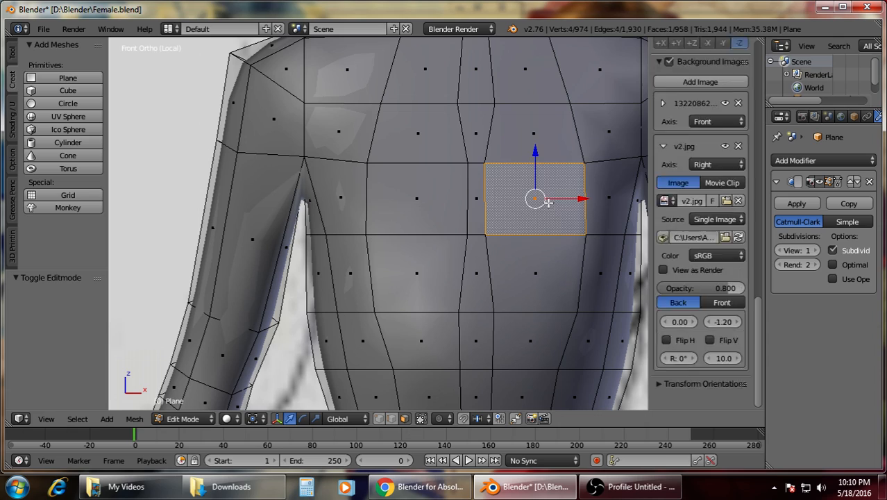
shift+right_click(608, 199)
shift+right_click(601, 274)
shift+right_click(550, 282)
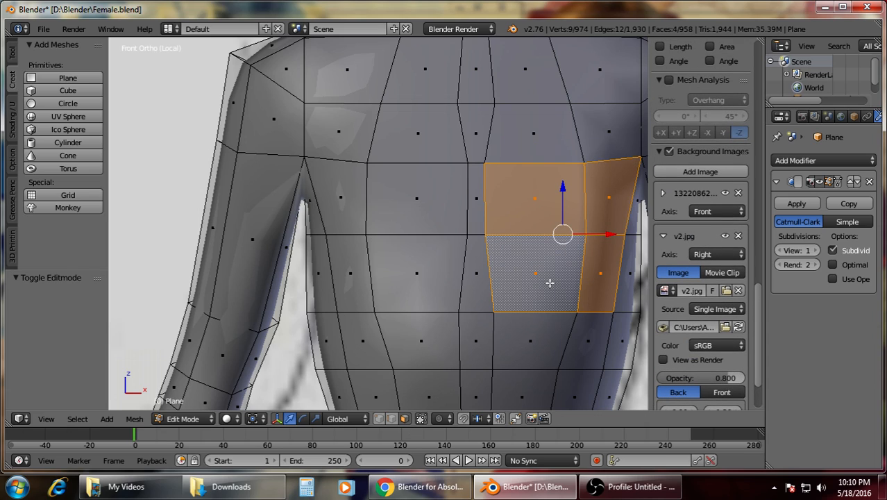
Try extruding the four selected chest faces in place and scaling them to 0.9, testing the constraint along Z.
key(e)
key(s)
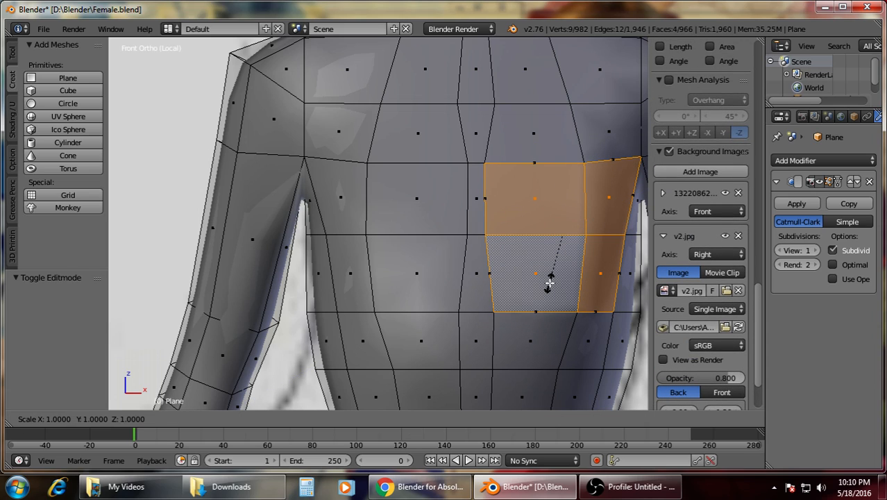
text(.9)
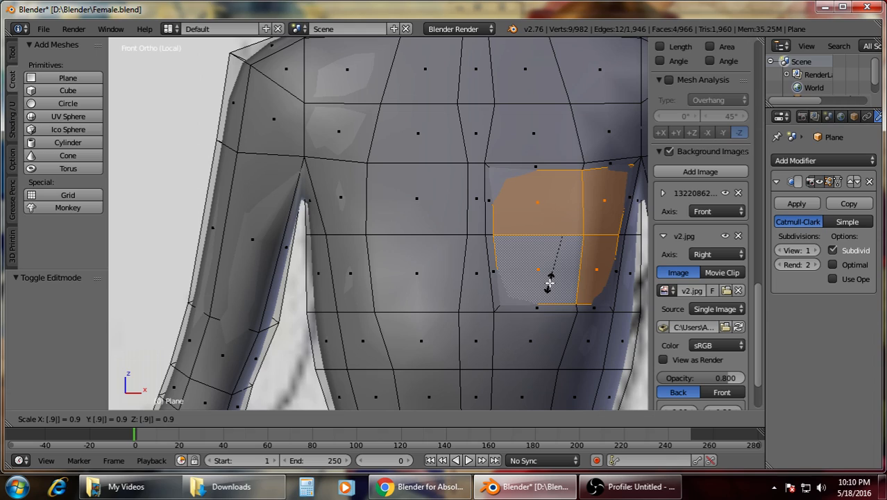
text(z)
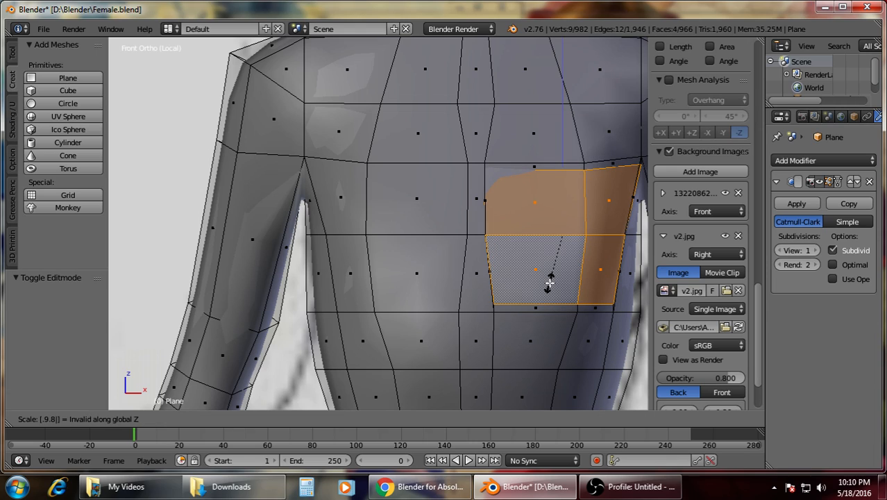
key(z)
key(z)
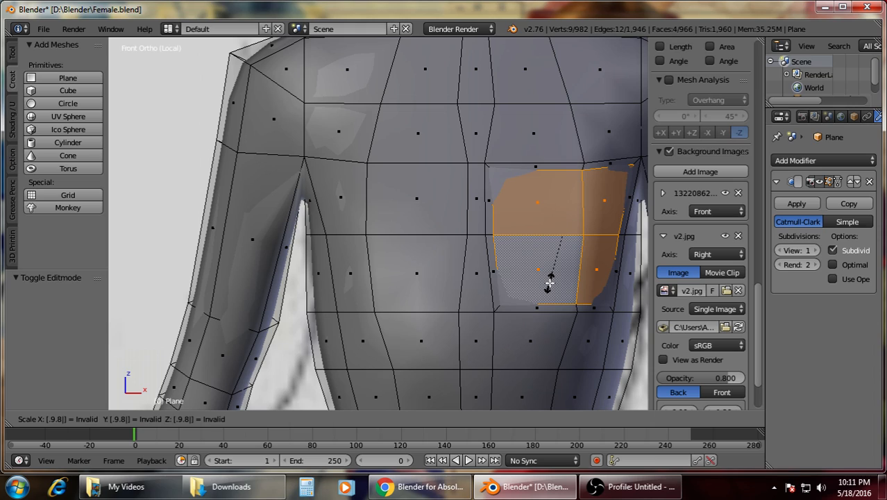
key(z)
key(z)
key(z)
key(z)
key(z)
key(z)
key(z)
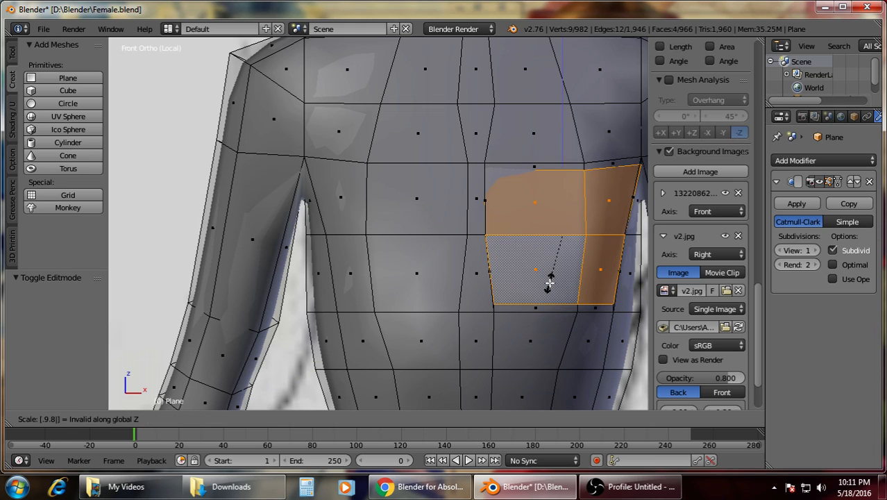
key(Escape)
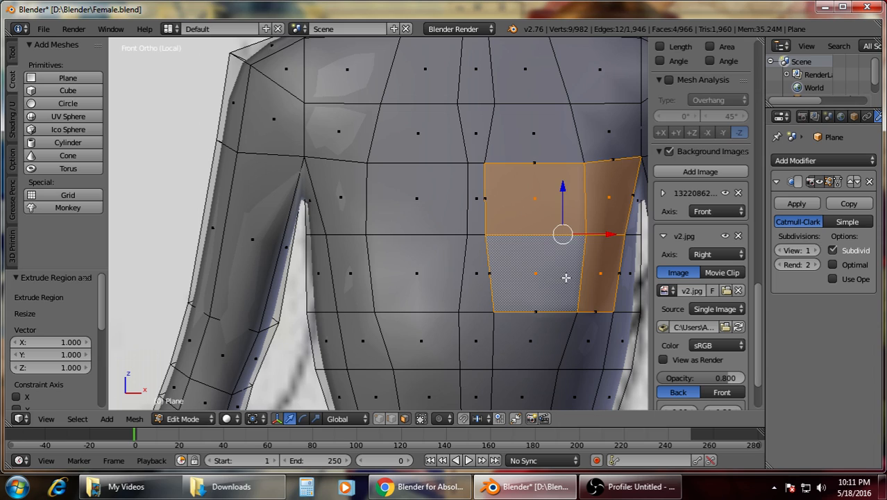
Move the extruded faces sideways along X as a test and undo both the move and the extrusion.
key(g)
key(x)
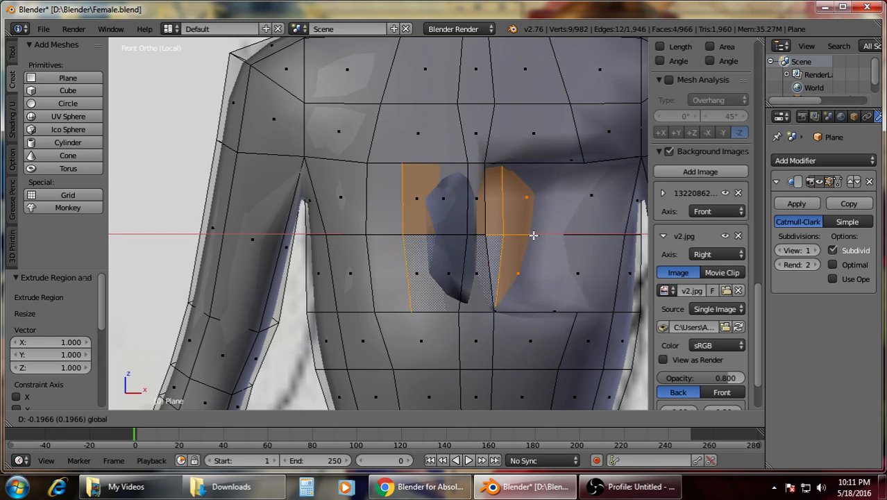
click(118, 247)
key(ctrl+z)
key(ctrl+z)
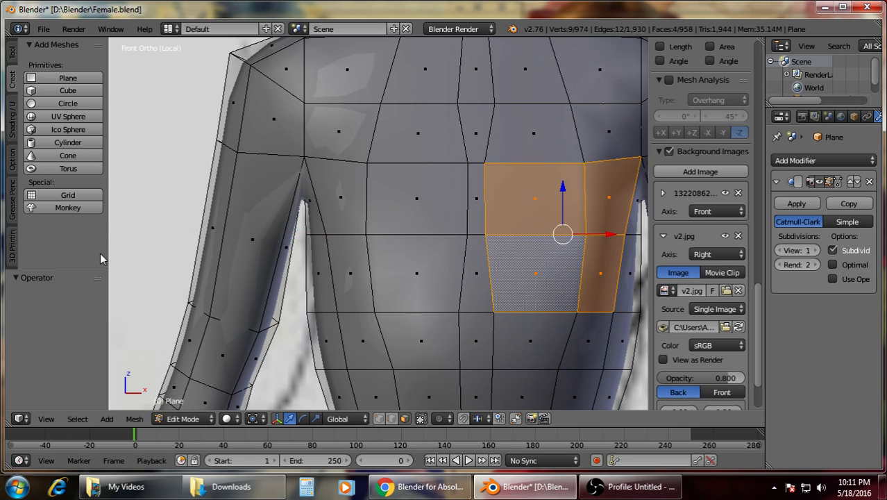
Move the four unextruded chest faces along X for comparison and undo the move.
key(g)
key(x)
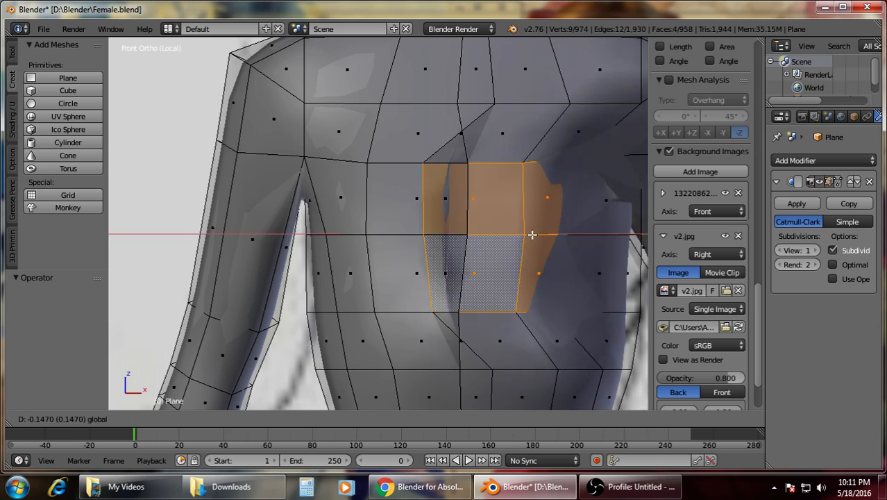
click(518, 236)
key(ctrl+z)
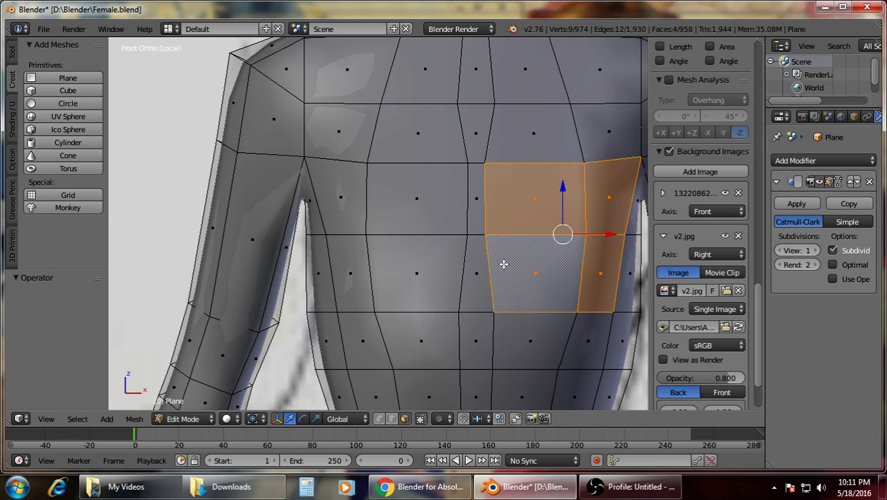
Extrude the four selected faces of the character's left breast area, scale them to 0.8 and clear the selection.
key(e)
text(s)
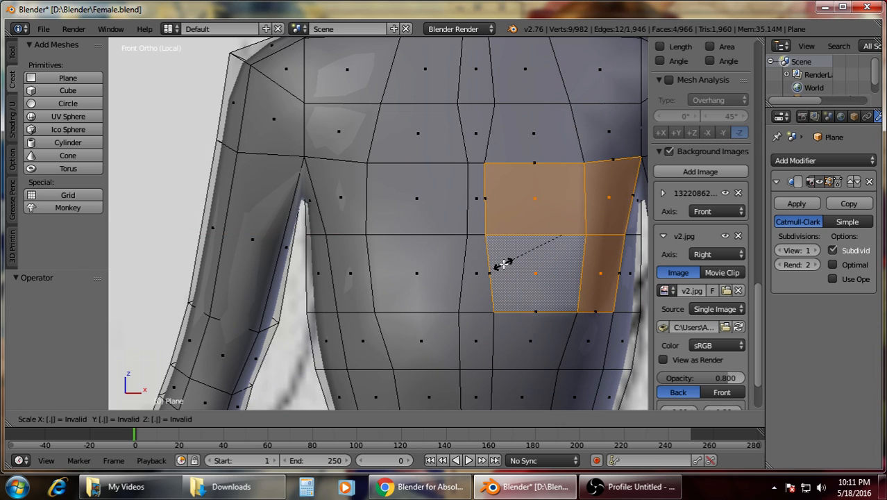
text(.8)
key(Return)
key(a)
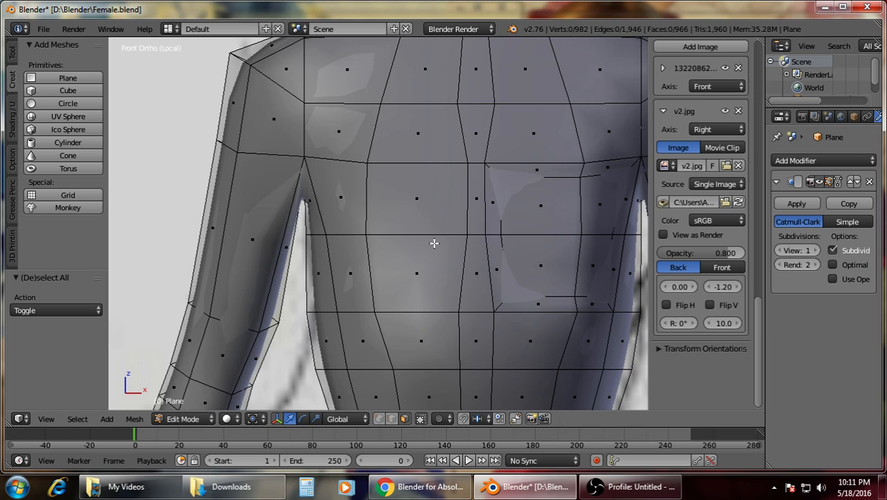
Select the matching four faces on the character's right chest, then extrude and shrink them to mirror the other side.
right_click(430, 213)
shift+right_click(347, 179)
shift+right_click(350, 257)
shift+right_click(425, 278)
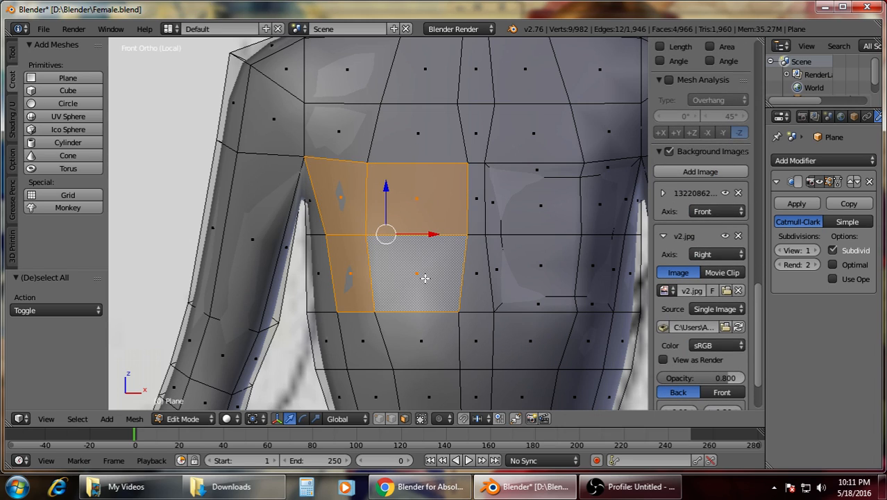
key(i)
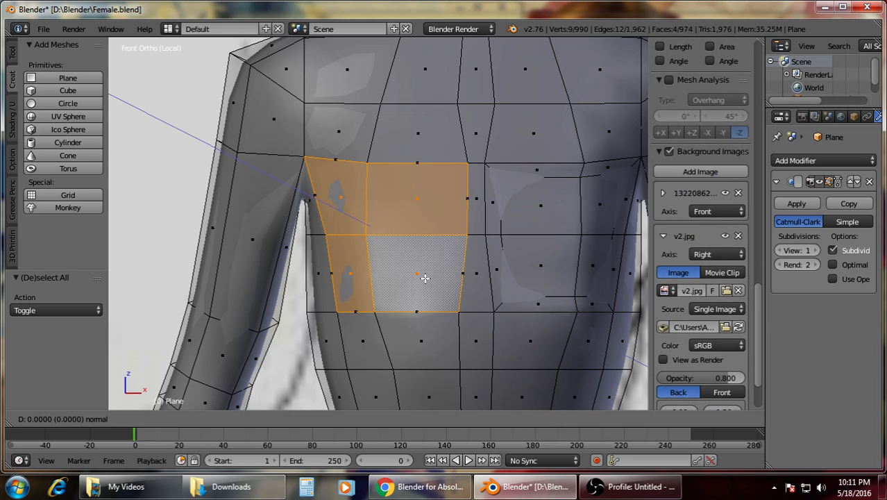
click(425, 278)
key(a)
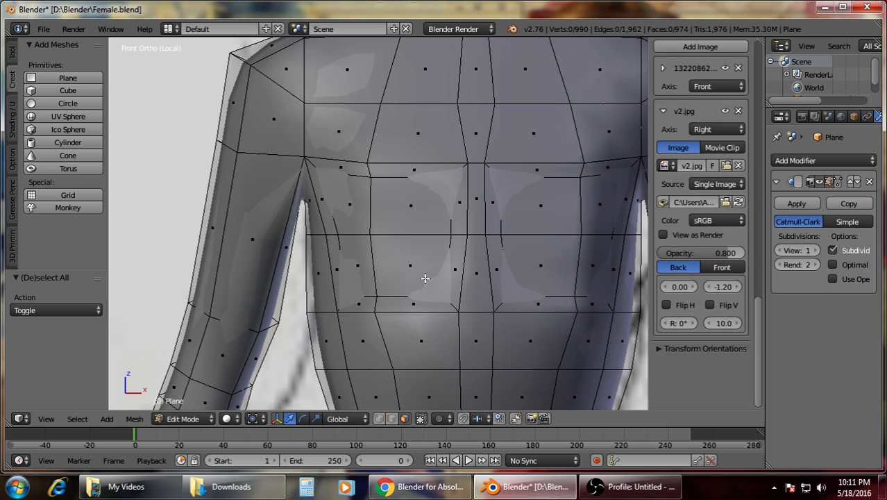
Select the four inner faces of each breast, move them 0.08 forward along Y in side view, and compare with the references in wireframe.
right_click(395, 237)
shift+right_click(409, 266)
shift+right_click(353, 195)
shift+right_click(363, 254)
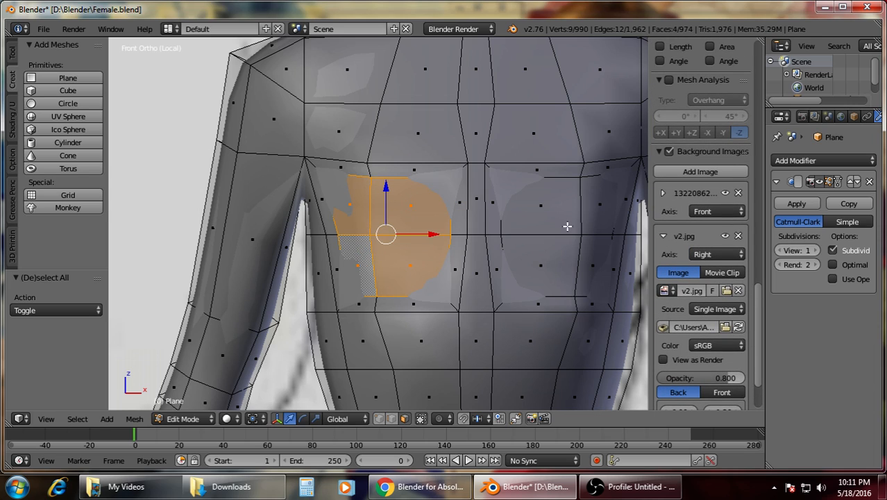
shift+right_click(564, 224)
shift+right_click(608, 206)
shift+right_click(588, 267)
shift+right_click(561, 271)
key(KP_3)
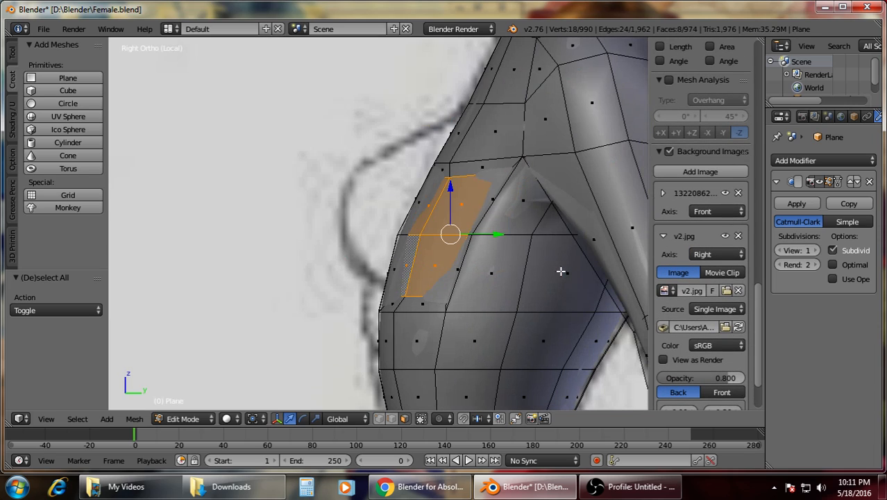
drag(496, 235, 462, 222)
key(z)
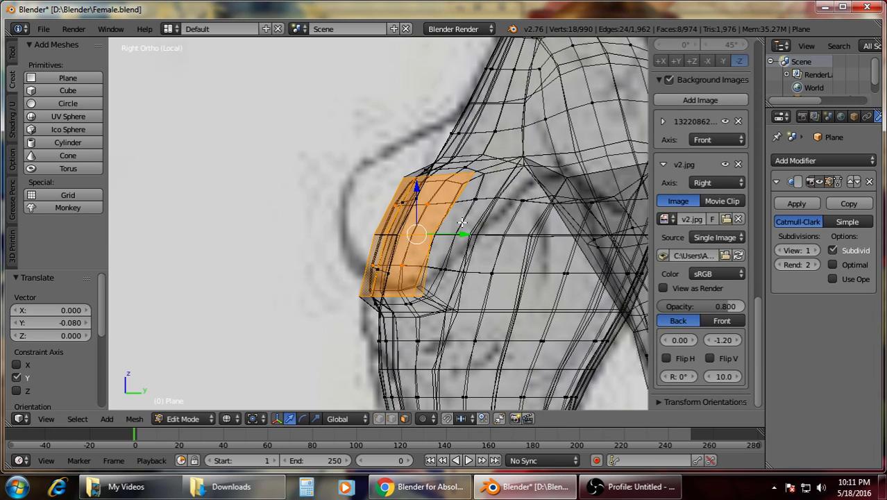
scroll(464, 222, down, 2)
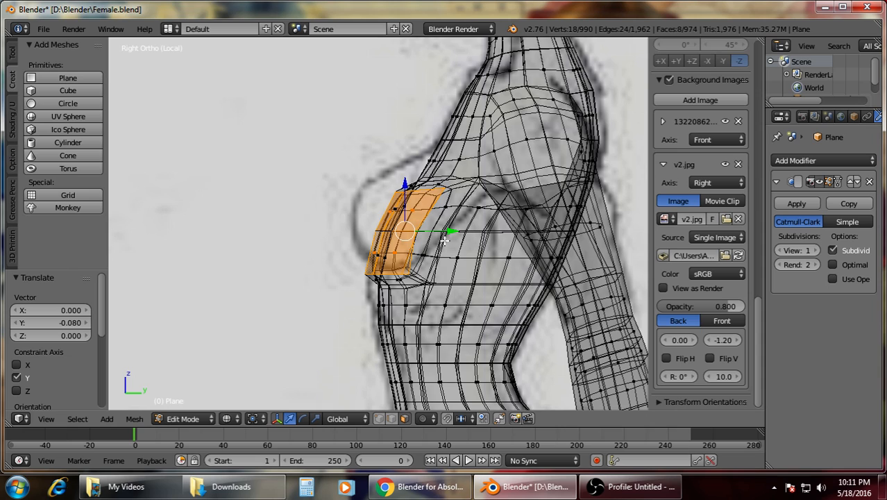
key(a)
key(KP_1)
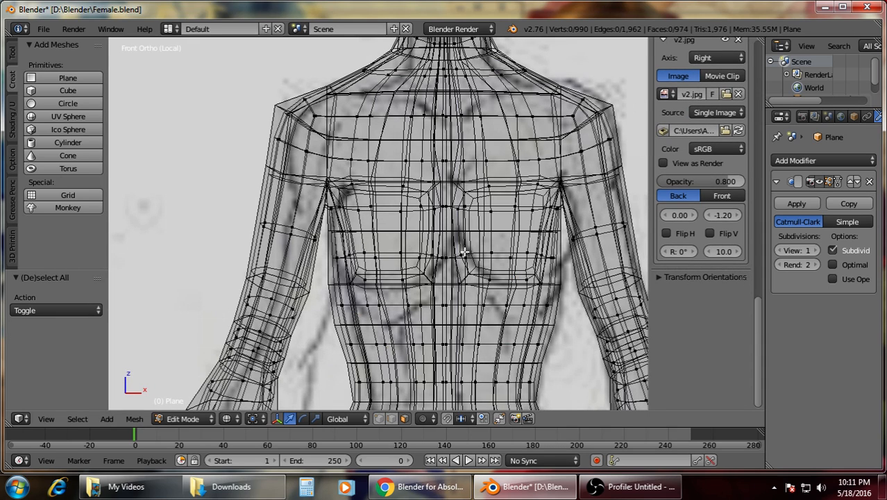
key(z)
middle_drag(502, 256, 554, 184)
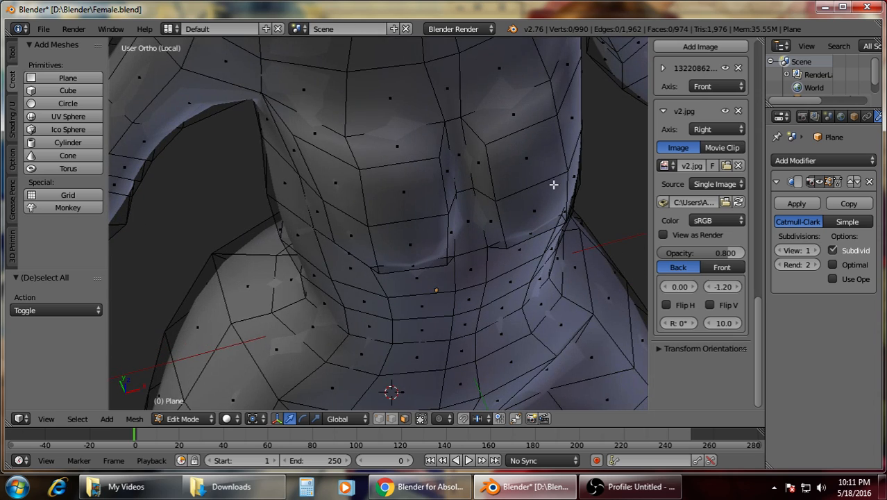
right_click(564, 133)
shift+right_click(540, 169)
shift+right_click(551, 200)
shift+right_click(568, 188)
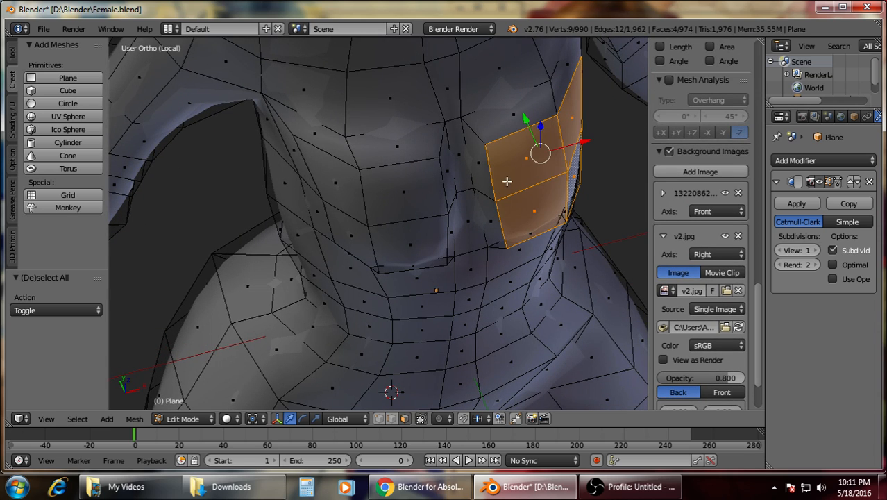
shift+right_click(394, 183)
shift+right_click(352, 189)
shift+right_click(368, 239)
shift+right_click(405, 243)
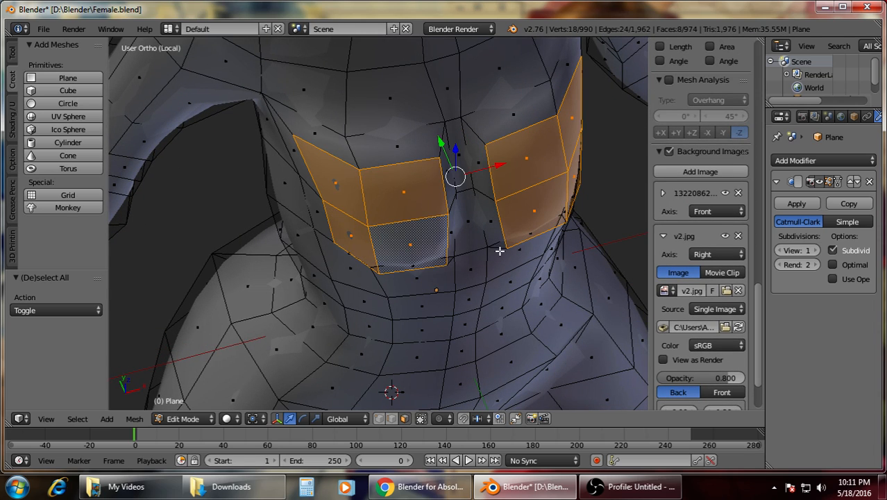
middle_drag(499, 250, 418, 195)
scroll(452, 204, down, 4)
key(a)
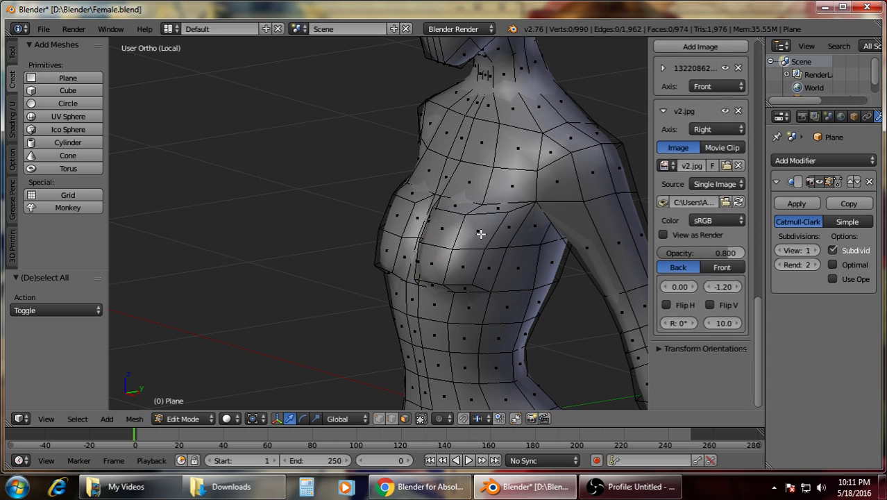
Select the four raised faces of the character's left breast, extrude them in place and scale them to 0.8.
right_click(478, 231)
shift+right_click(461, 274)
shift+right_click(433, 268)
shift+right_click(433, 230)
middle_drag(435, 228, 507, 233)
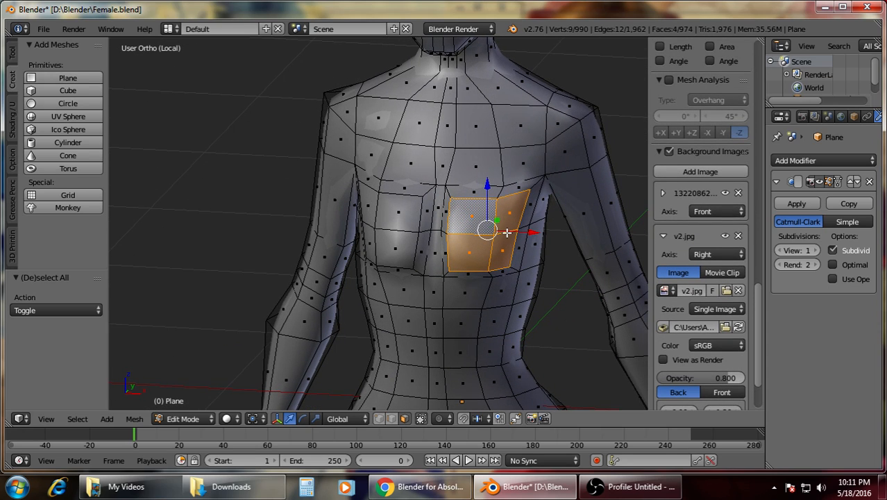
key(e)
key(s)
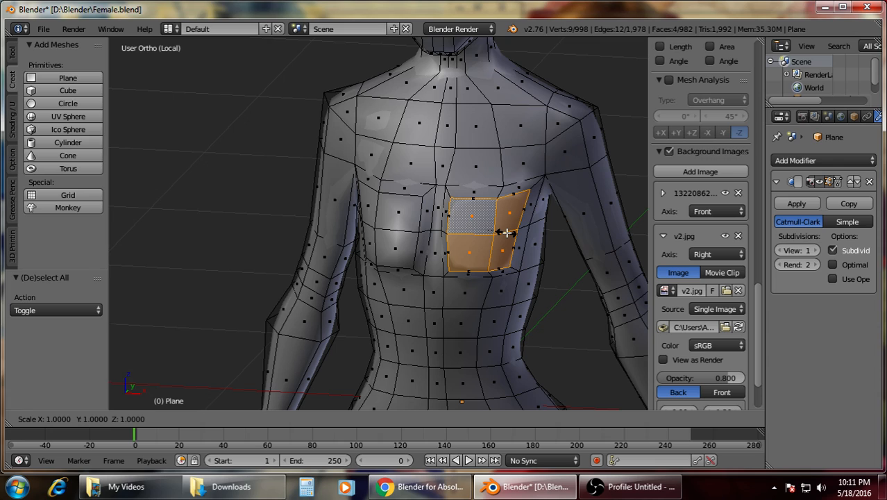
text(.8)
key(Return)
key(a)
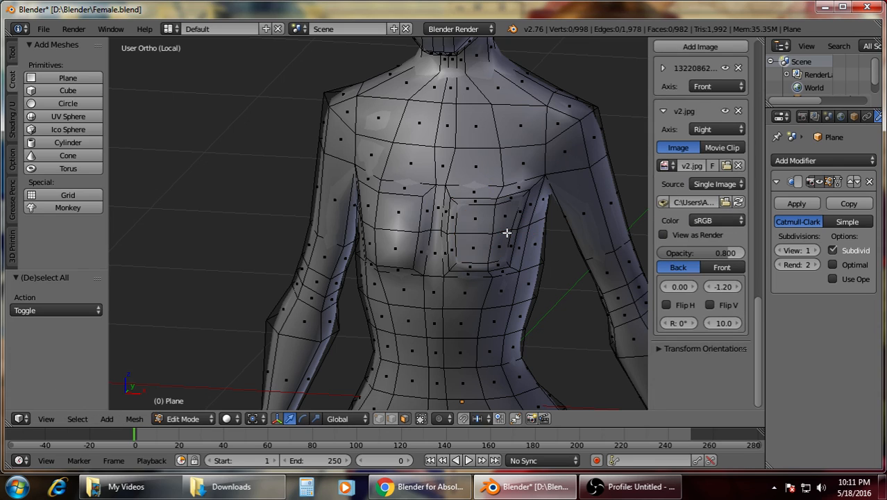
Extrude the four raised faces of the character's right breast in place, scale them to 0.8 and clear the selection.
scroll(506, 233, up, 2)
right_click(414, 209)
shift+right_click(375, 219)
shift+right_click(366, 246)
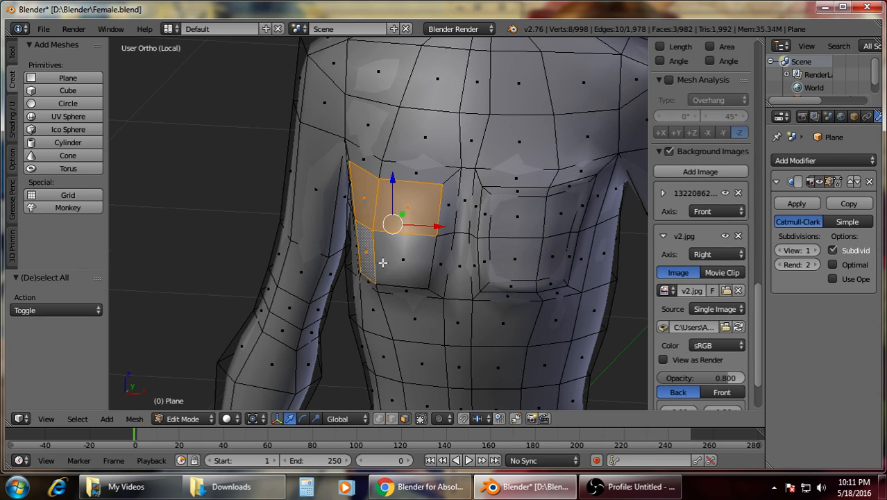
shift+right_click(389, 264)
text(es)
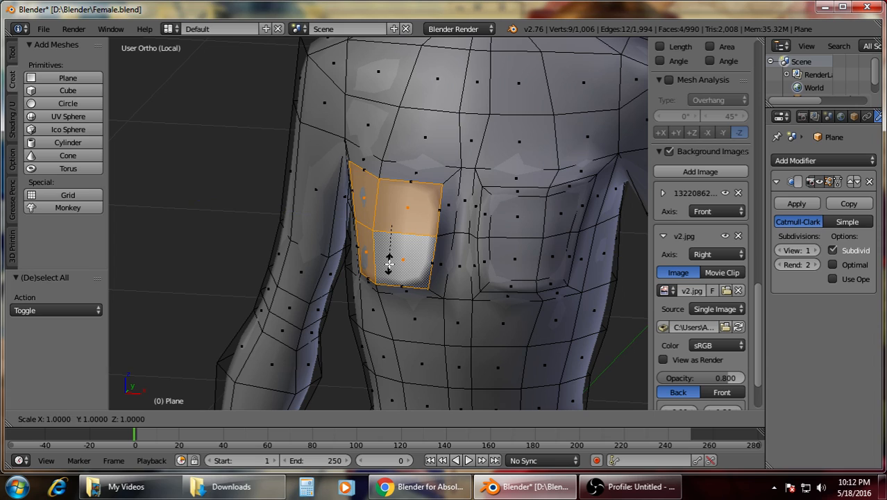
text(.8)
key(Return)
key(a)
Select the four inner faces of each breast and pull them forward along Y in side view toward the reference outline.
right_click(393, 217)
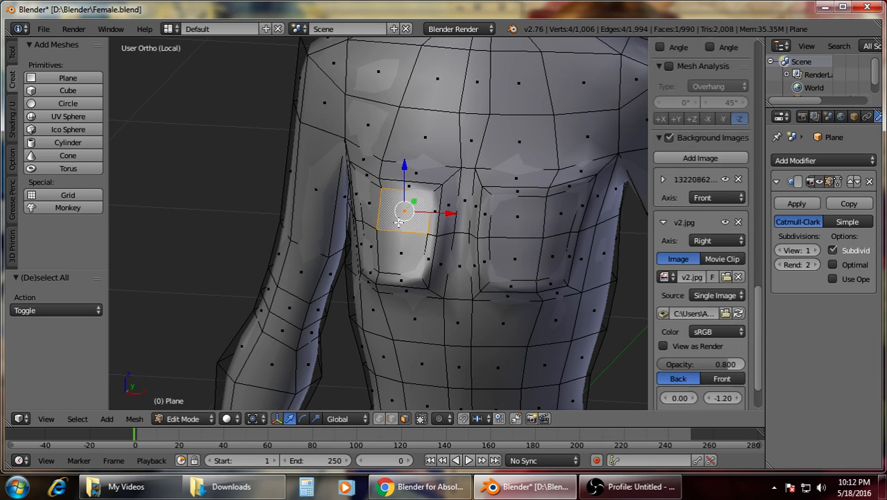
shift+right_click(404, 254)
shift+right_click(375, 253)
shift+right_click(373, 224)
shift+right_click(517, 223)
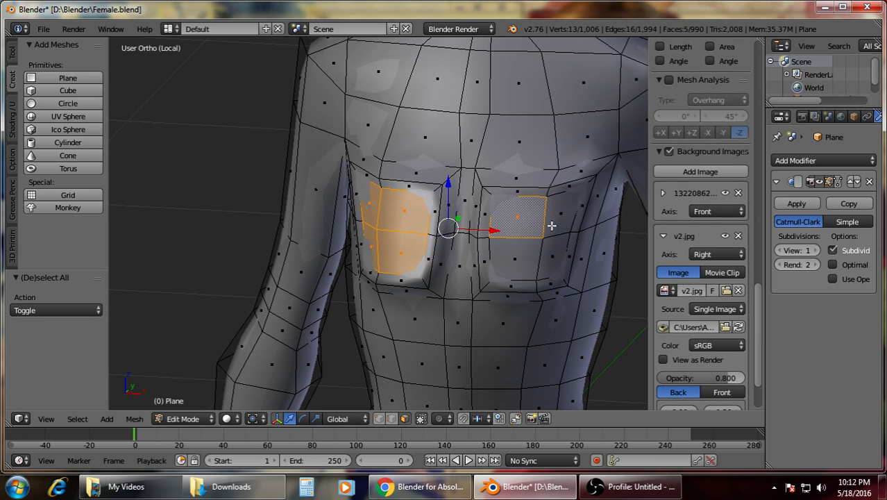
shift+right_click(563, 219)
shift+right_click(555, 252)
shift+right_click(523, 266)
key(KP_3)
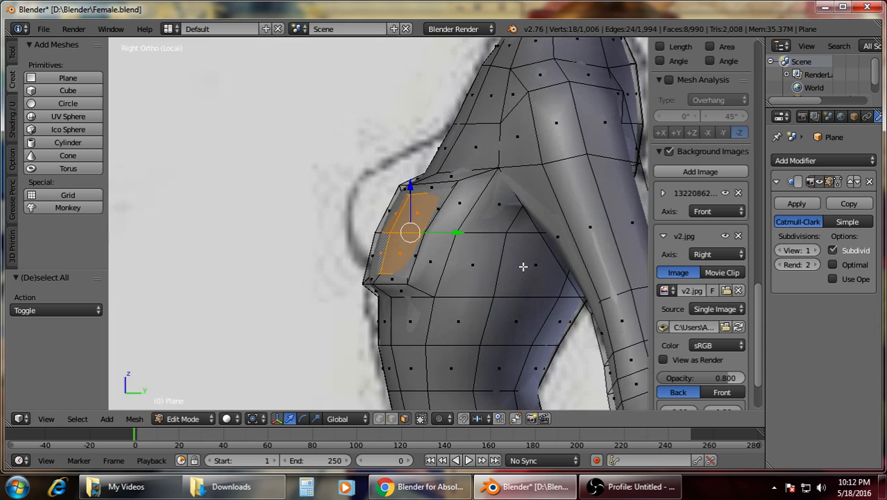
drag(454, 237, 414, 234)
drag(369, 185, 370, 196)
key(a)
Select the horizontal edge row across the chest above the breasts and raise it about 0.056 along Z in front view.
scroll(404, 211, down, 4)
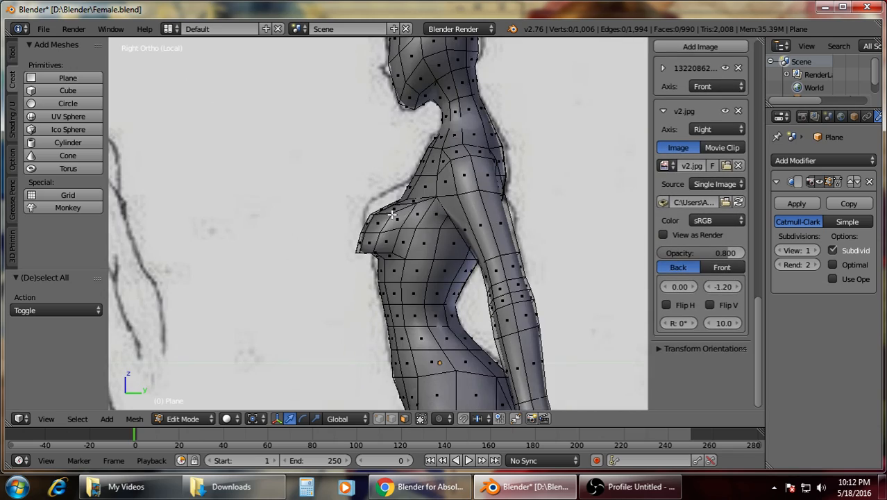
middle_drag(404, 212, 517, 232)
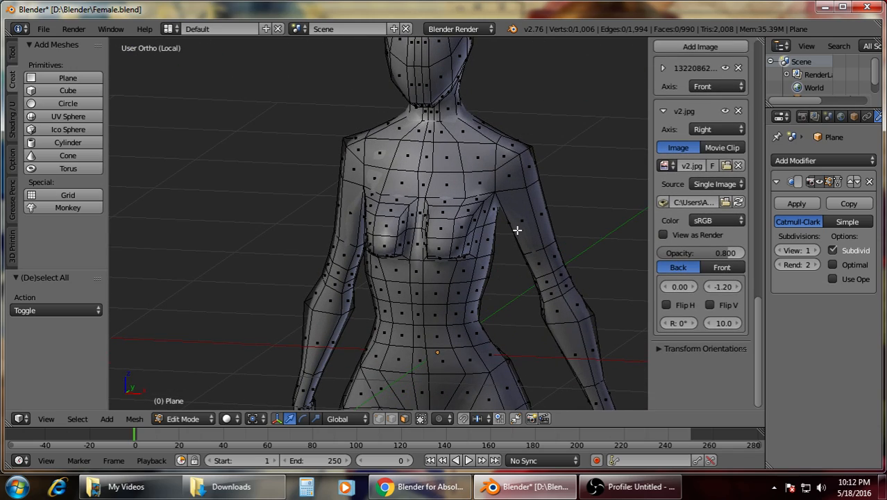
key(KP_1)
key(z)
key(z)
scroll(476, 200, up, 5)
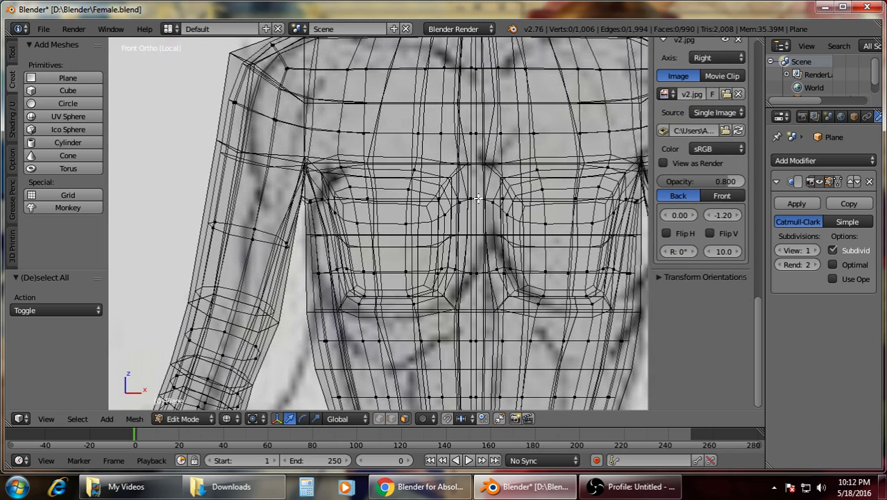
key(z)
scroll(478, 199, up, 3)
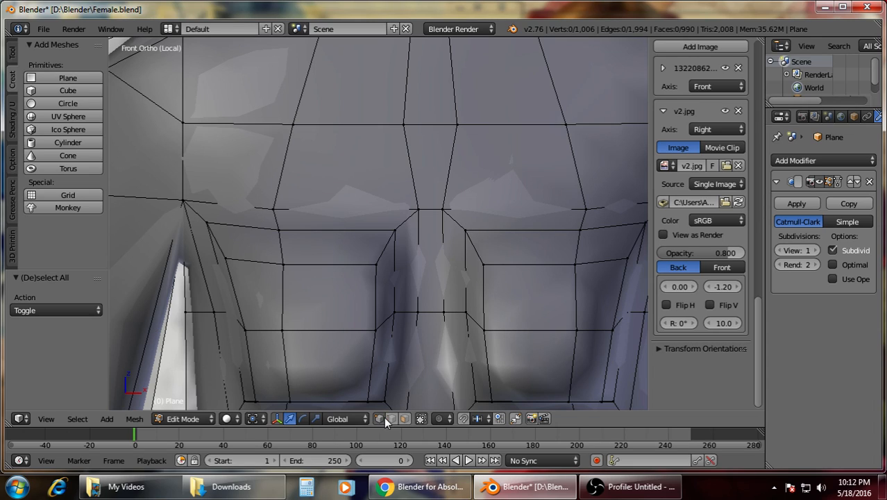
alt+right_click(593, 208)
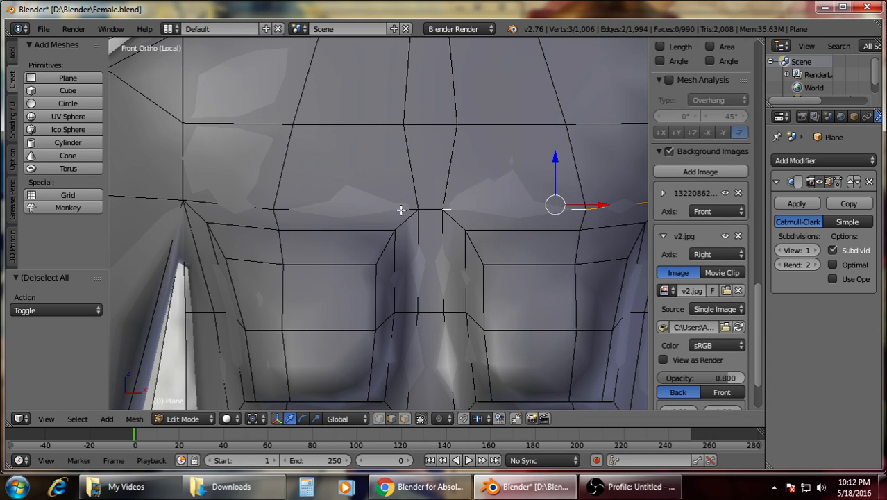
drag(424, 167, 436, 133)
key(z)
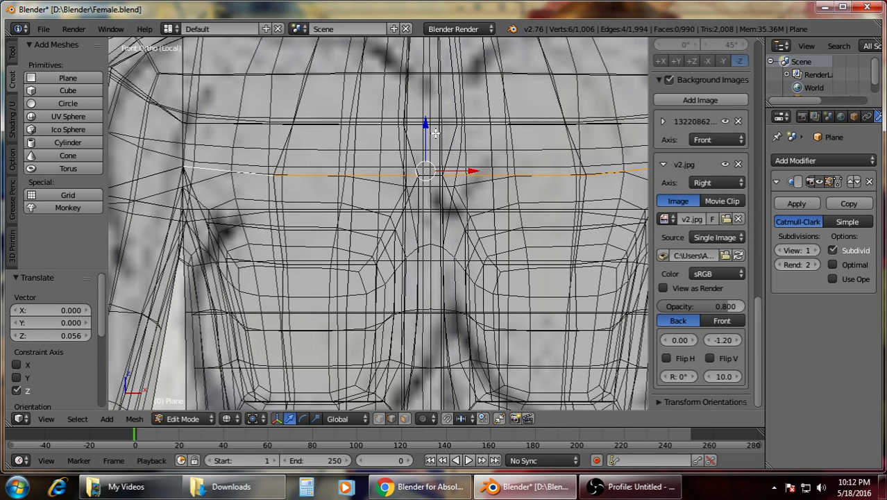
key(z)
key(z)
key(z)
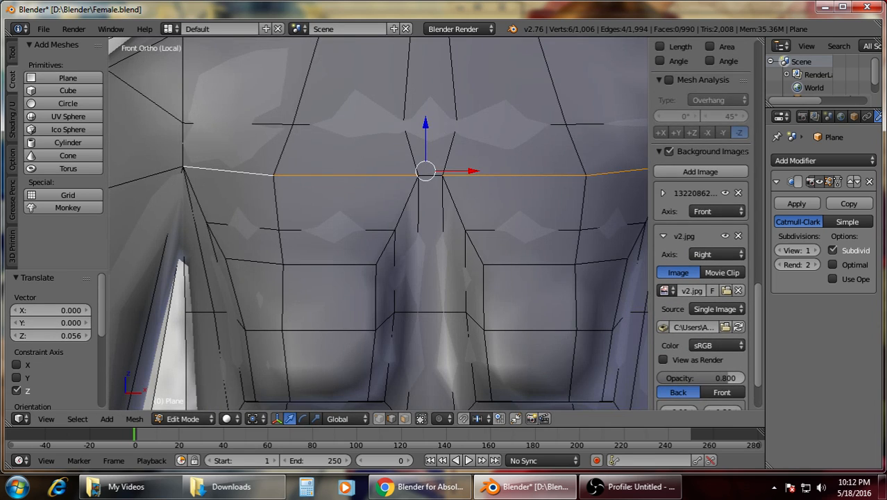
Examine the smoothed breast shape in Object Mode from the front and side.
key(Tab)
mouse_move(438, 132)
middle_down()
mouse_move(468, 168)
mouse_move(378, 200)
mouse_move(476, 219)
mouse_move(532, 156)
middle_up()
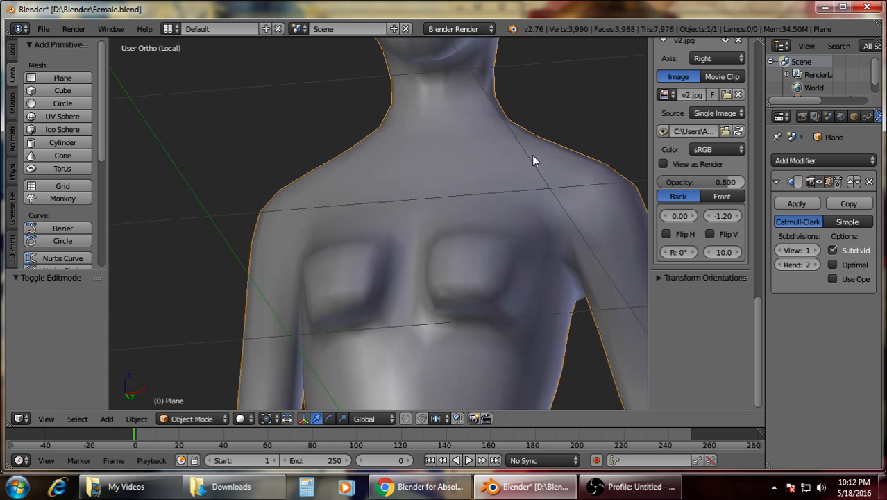
key(Tab)
middle_drag(514, 200, 423, 266)
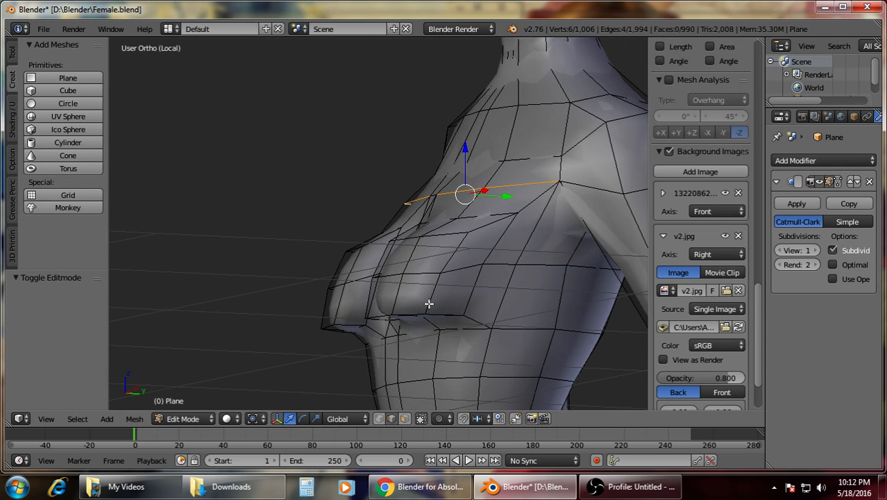
middle_drag(429, 304, 527, 353)
key(Tab)
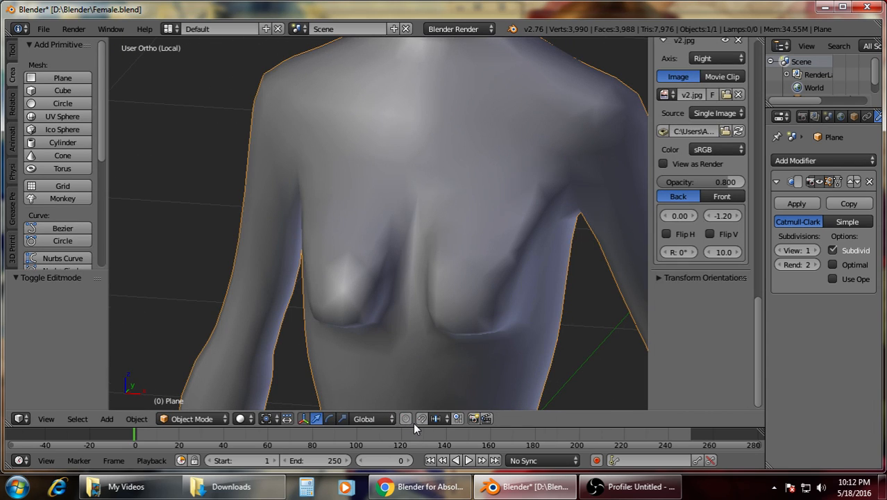
key(Tab)
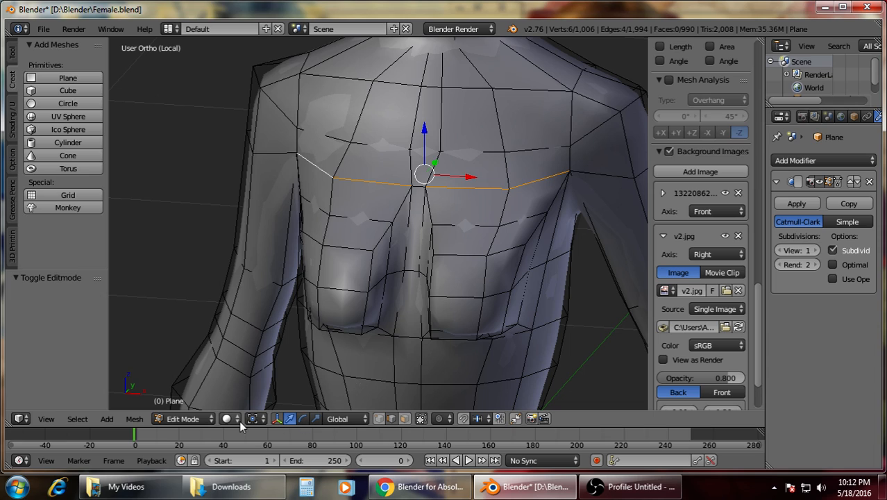
In vertex selection mode, select the outer middle vertex on the front of each breast and move both slightly forward along Y.
click(380, 418)
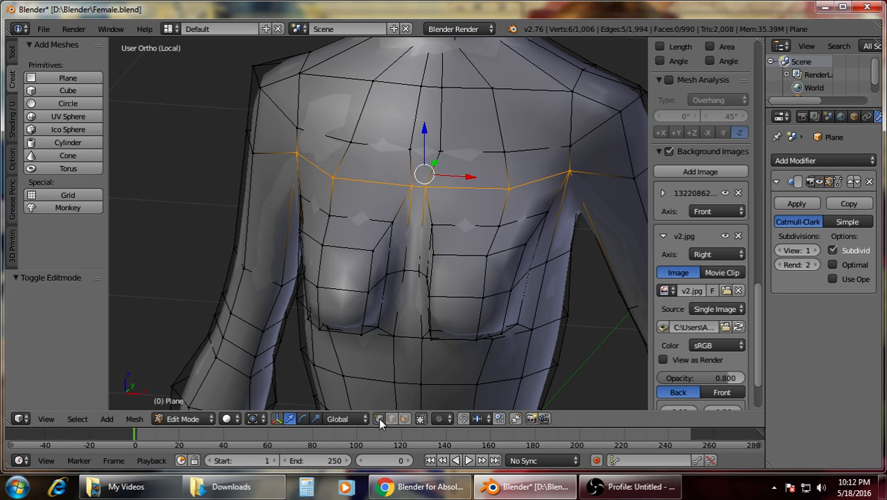
key(a)
right_click(483, 297)
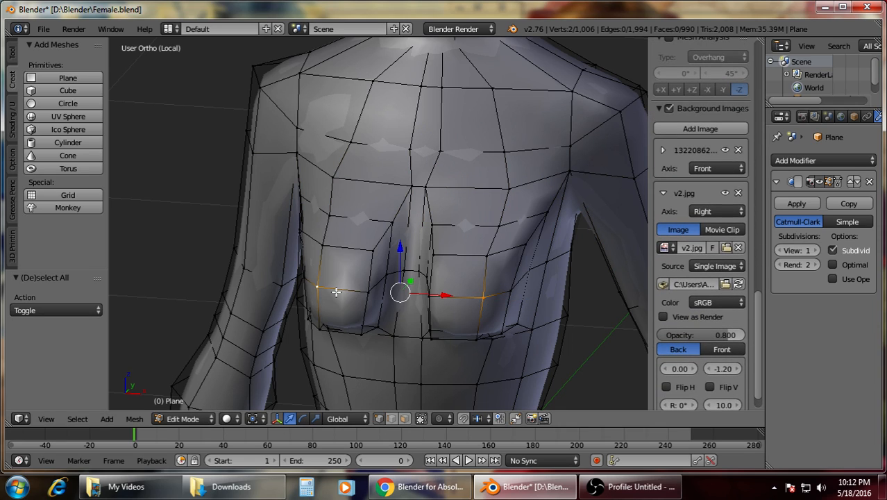
key(KP_3)
drag(402, 285, 387, 288)
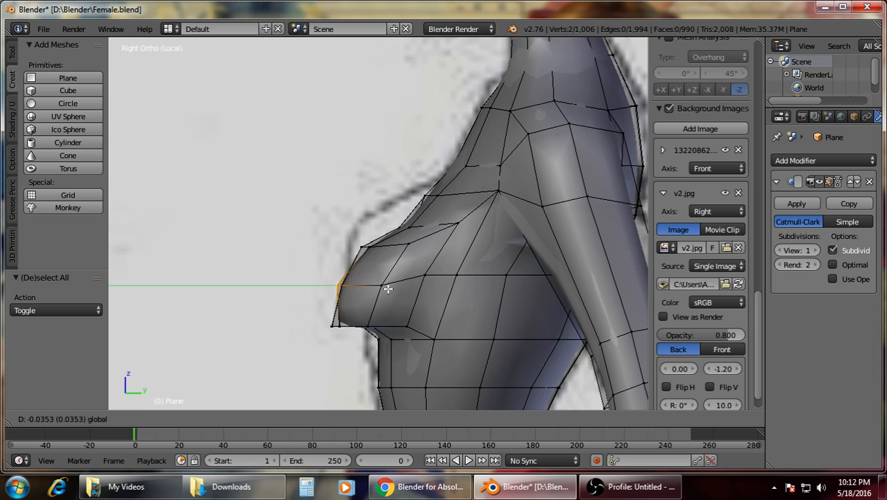
click(381, 292)
key(a)
Compare the chest mesh with the front reference image in wireframe.
middle_drag(380, 292, 559, 306)
key(KP_1)
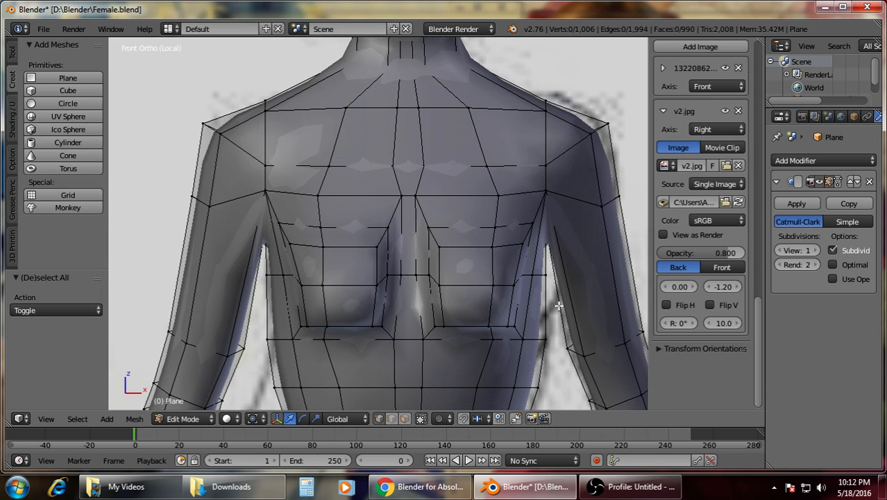
shift+middle_drag(447, 206, 451, 246)
scroll(451, 246, up, 4)
key(z)
scroll(452, 245, down, 5)
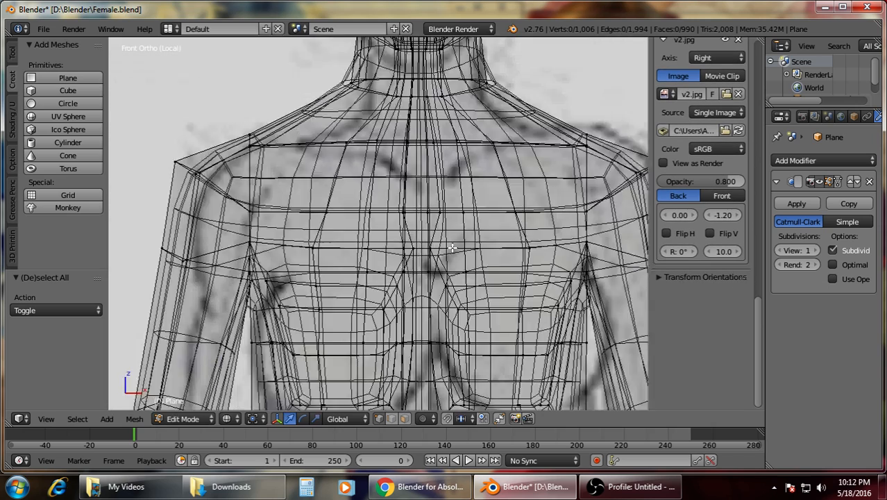
scroll(456, 235, up, 5)
key(z)
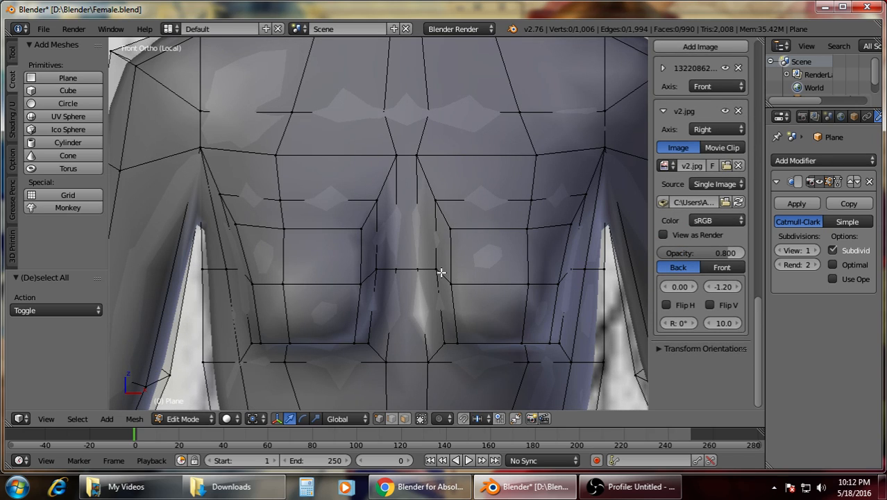
Select the two middle vertices in the gap between the breasts and scale them closer together.
middle_drag(441, 272, 437, 239)
key(KP_1)
right_click(415, 257)
shift+right_click(395, 259)
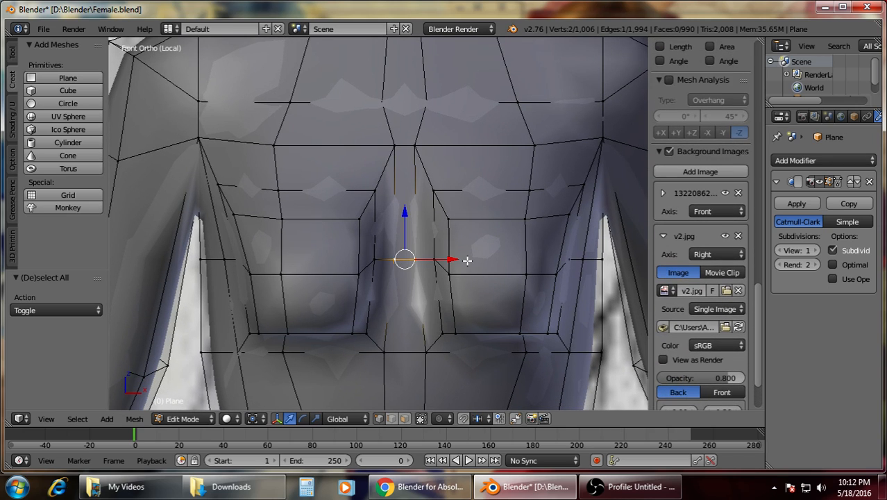
key(s)
click(455, 261)
key(a)
Select the three inner-edge vertices of each breast and scale them toward each other along X to narrow the cleavage.
right_click(426, 351)
shift+right_click(385, 354)
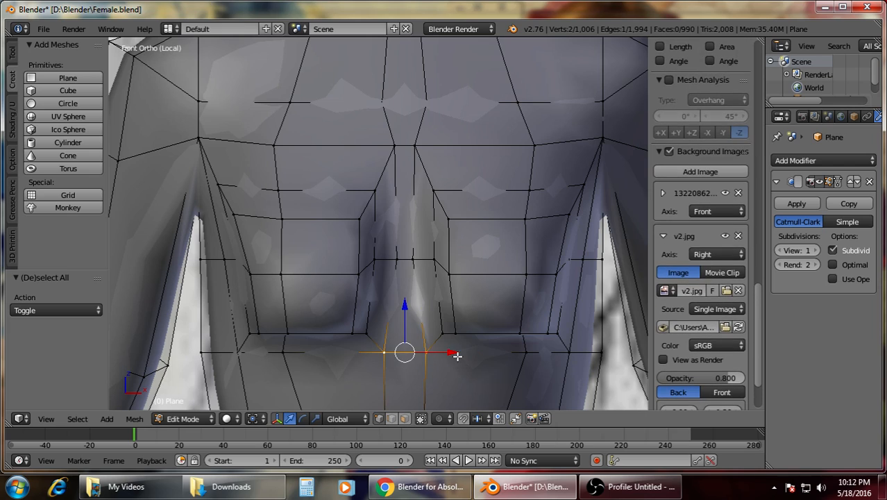
right_click(433, 258)
shift+right_click(374, 259)
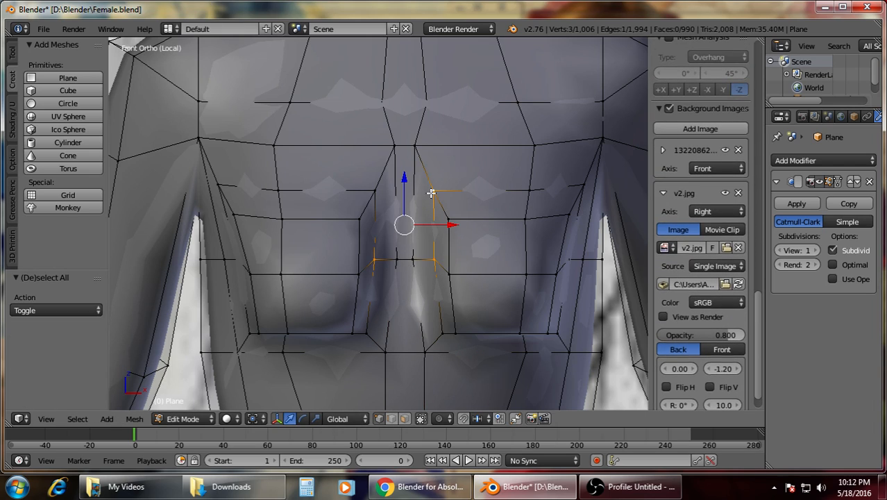
shift+right_click(375, 189)
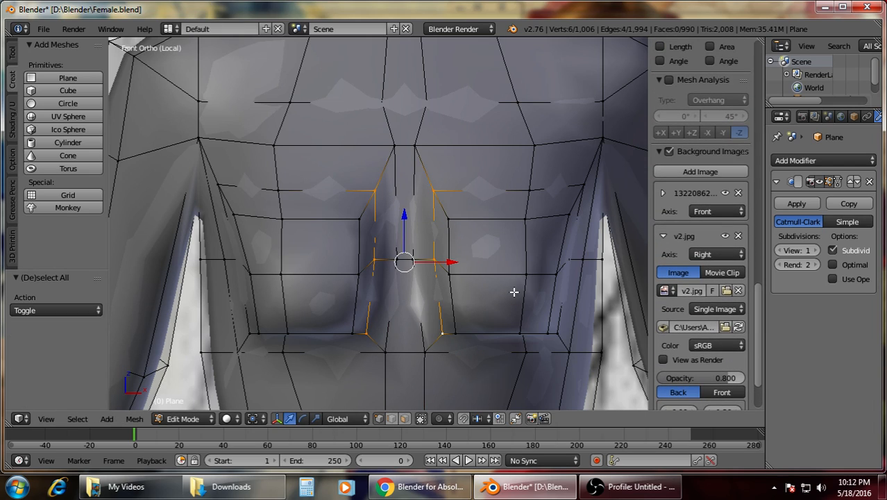
key(s)
key(x)
click(469, 283)
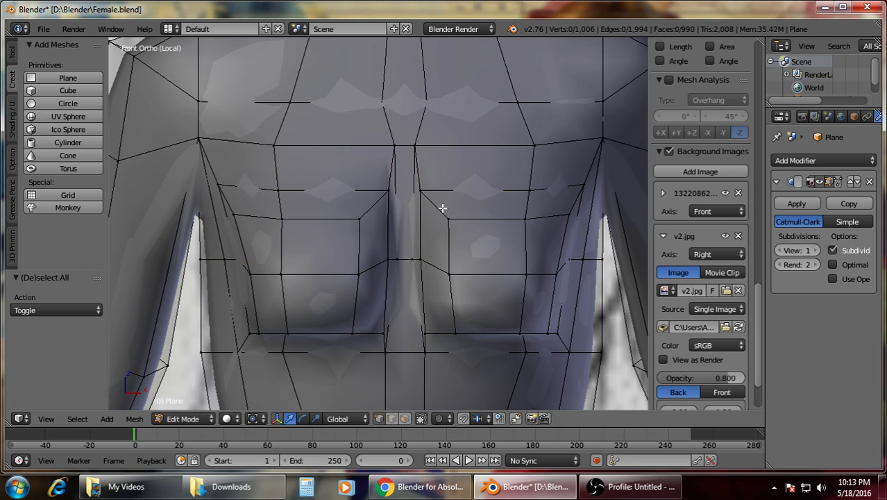
Scale the upper pair of inner-edge breast vertices apart by about 1.31, then spread the lower pair slightly.
right_click(422, 189)
shift+right_click(387, 190)
key(s)
click(474, 191)
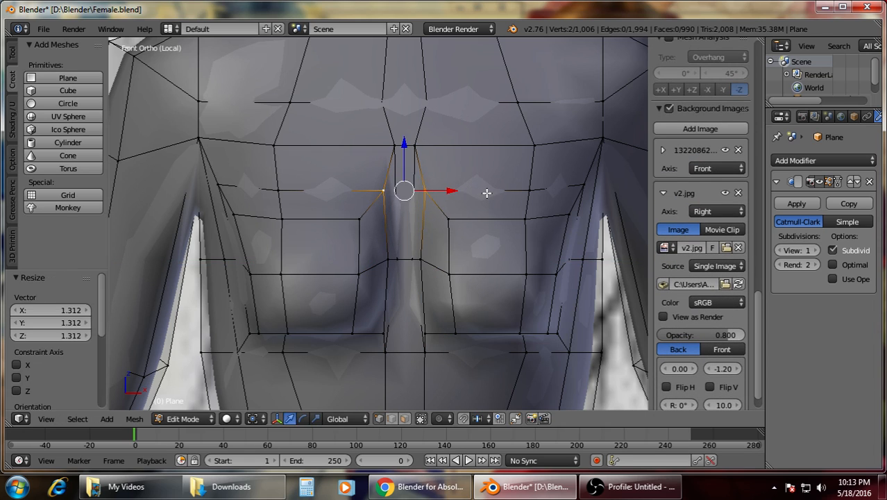
key(a)
right_click(425, 334)
shift+right_click(383, 334)
key(s)
click(468, 334)
key(a)
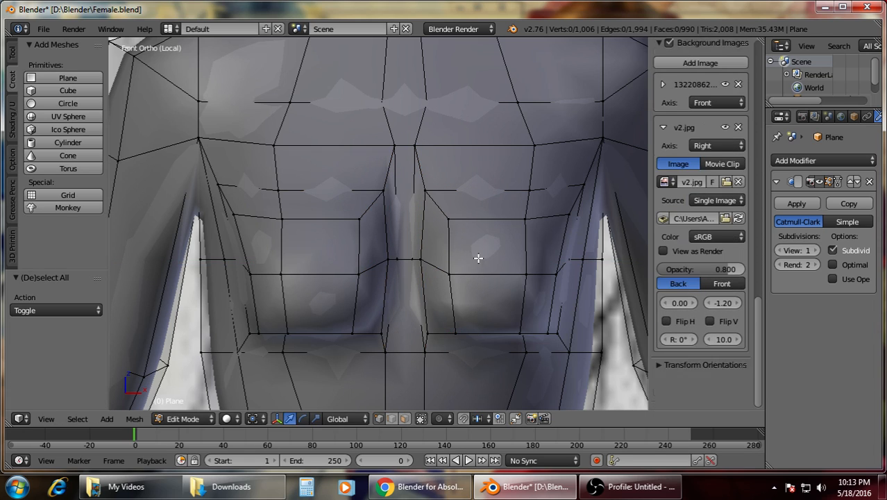
Examine the reshaped breasts in Object Mode and against the front reference in wireframe.
mouse_move(479, 258)
middle_down()
mouse_move(486, 291)
mouse_move(511, 326)
mouse_move(403, 277)
mouse_move(465, 237)
mouse_move(527, 253)
middle_up()
key(Tab)
scroll(517, 320, down, 3)
key(KP_1)
key(z)
key(z)
key(Tab)
scroll(527, 253, up, 3)
right_click(520, 261)
shift+right_click(503, 297)
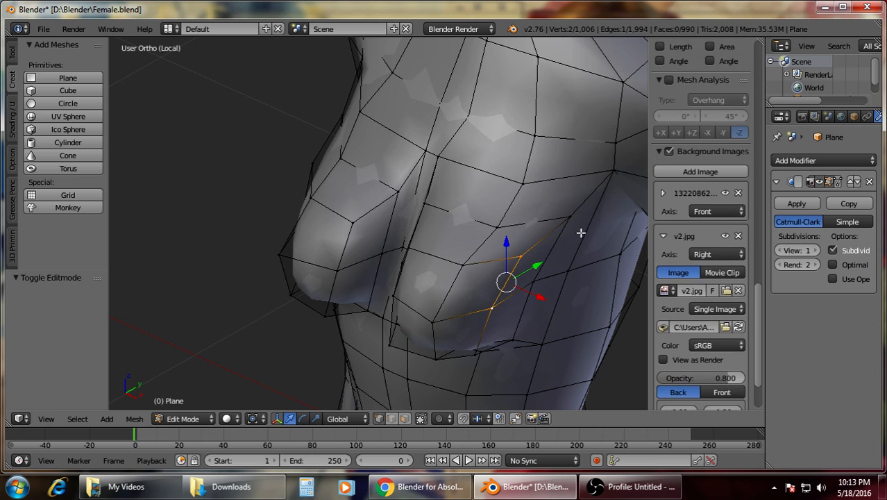
key(a)
Select the three outer-side vertices of each breast and scale them outward in front view to widen the breasts.
right_click(572, 216)
ctrl+right_click(482, 311)
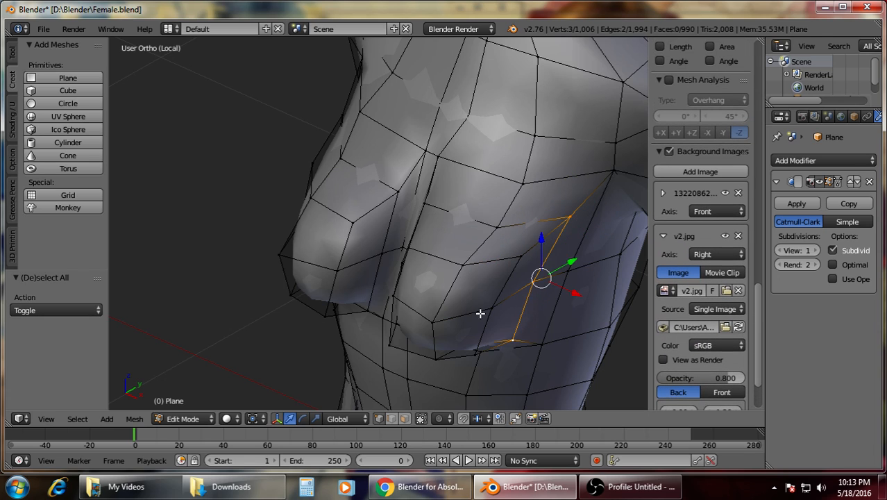
middle_drag(481, 311, 476, 237)
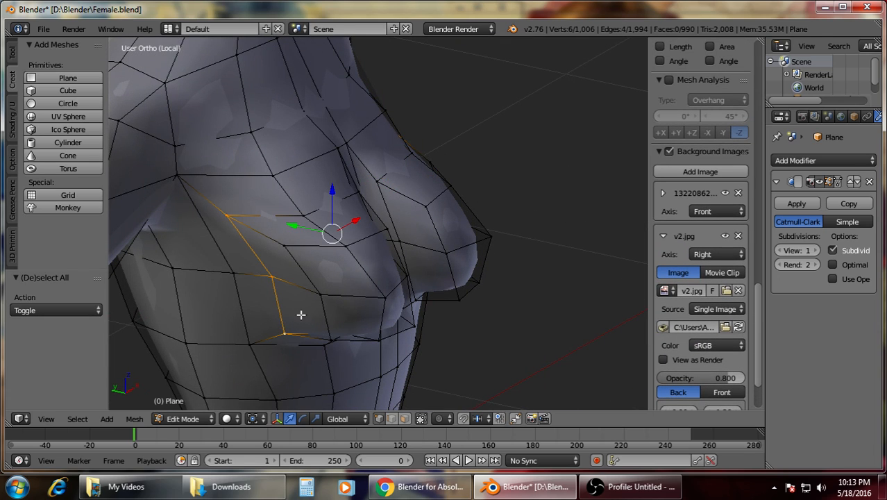
key(KP_1)
scroll(464, 244, down, 2)
key(z)
key(s)
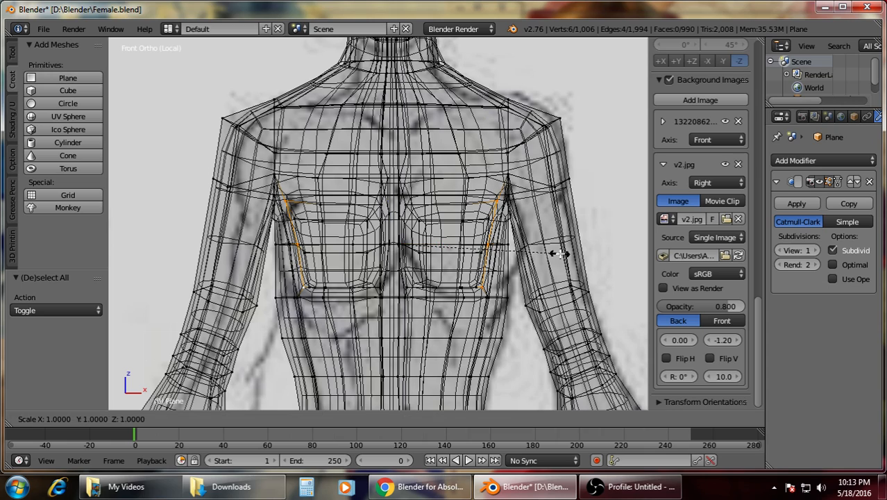
click(599, 253)
key(a)
Select the upper outer vertex beside each armpit and scale the pair inward to smooth the breast sides.
key(z)
middle_drag(554, 236, 563, 283)
scroll(562, 284, up, 4)
right_click(609, 124)
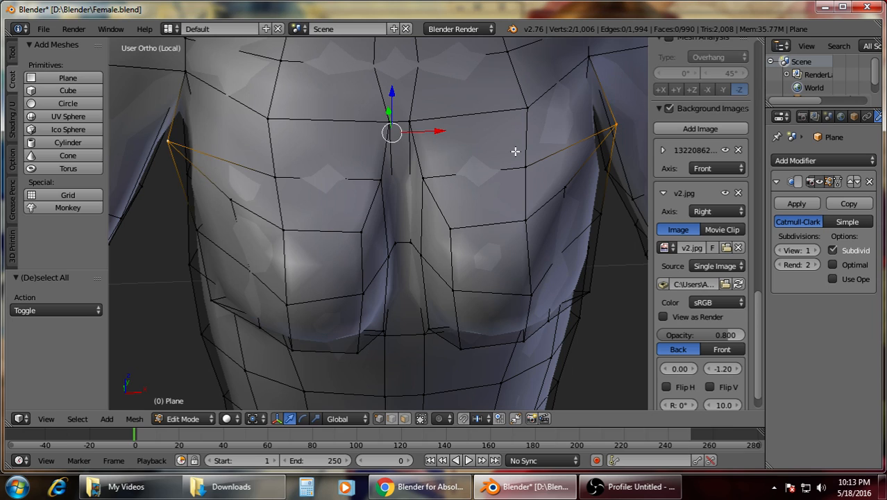
key(s)
click(571, 130)
key(a)
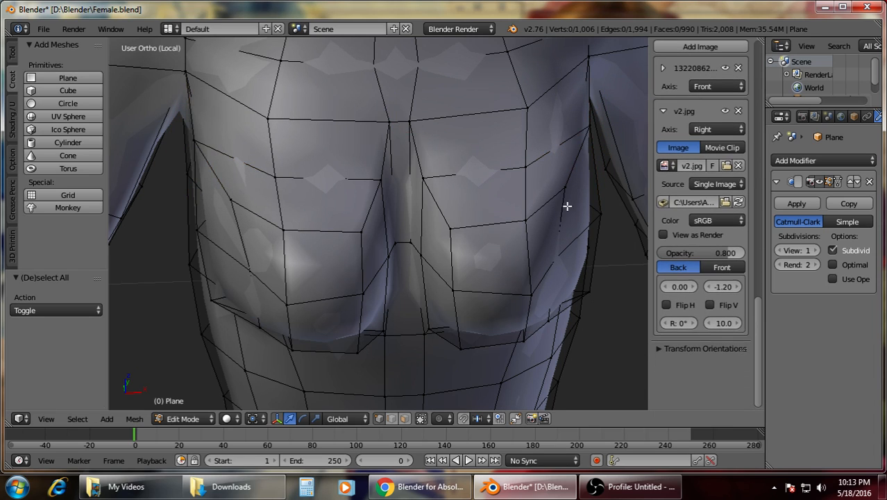
Select the matching outer-side vertex on each breast and scale the pair to refine the breasts' side contour.
middle_drag(567, 219, 552, 214)
right_click(562, 260)
middle_drag(563, 260, 287, 234)
shift+right_click(246, 264)
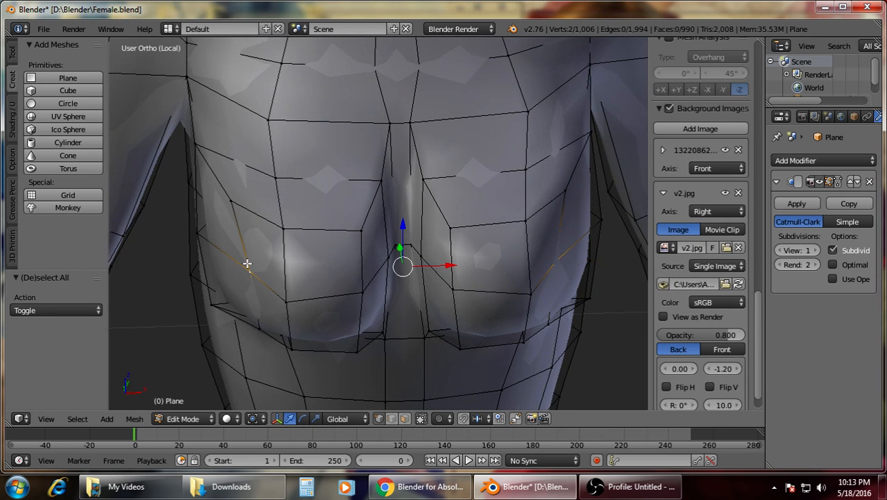
key(s)
click(625, 267)
key(a)
scroll(596, 283, down, 3)
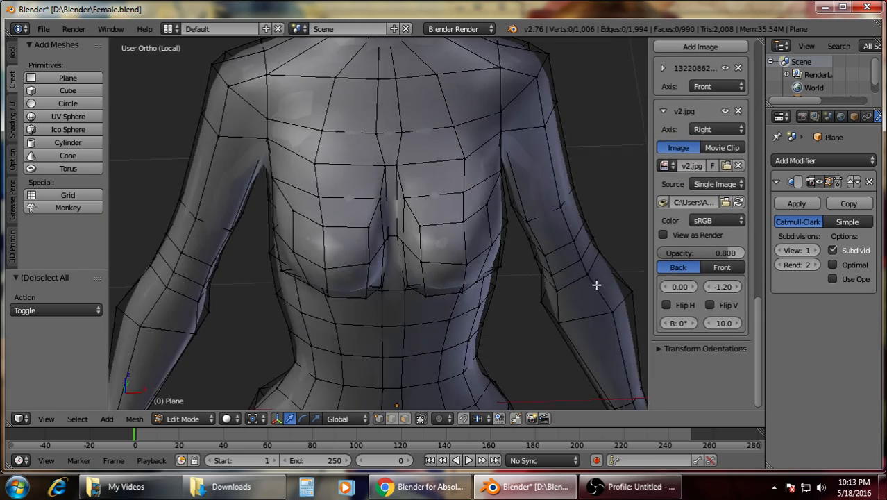
Select the upper inner vertex of each breast beside the cleavage and move the pair slightly back along Y toward the chest.
middle_drag(580, 260, 495, 237)
scroll(402, 324, up, 2)
right_click(445, 175)
shift+right_click(384, 177)
key(g)
key(y)
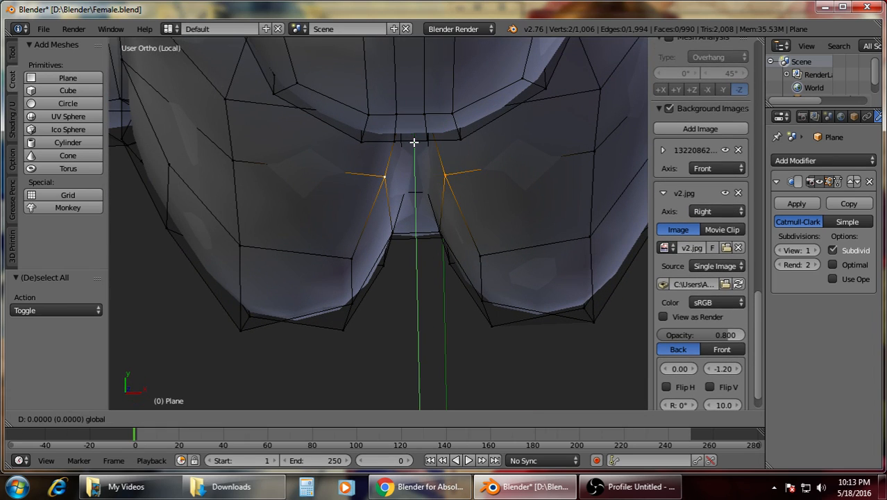
click(414, 130)
key(Tab)
middle_drag(414, 129, 520, 118)
key(Tab)
middle_drag(489, 218, 404, 209)
In front view, shift the upper outer corner vertices of the breasts slightly down and select the upper inner corner pair.
key(KP_1)
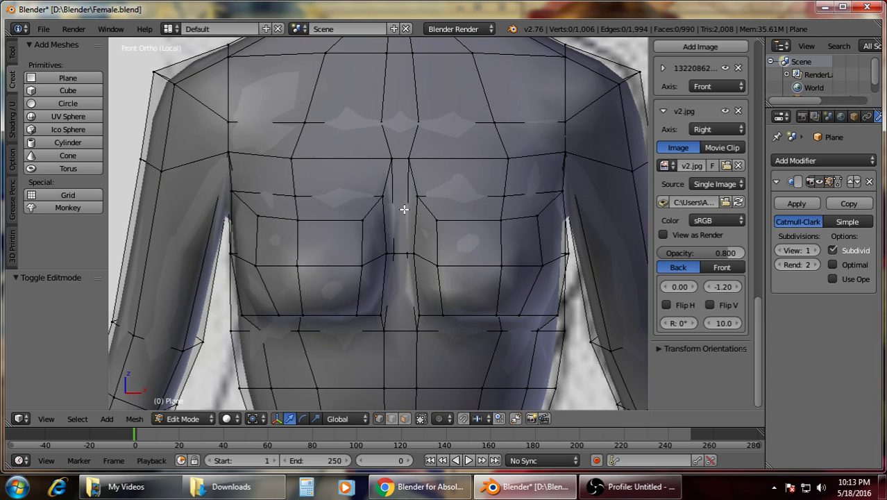
right_click(282, 217)
shift+right_click(537, 213)
drag(392, 170, 402, 184)
key(a)
right_click(438, 222)
shift+right_click(364, 220)
Examine the smoothed breasts in Object Mode and compare their profile with the right-side reference in wireframe and solid shading.
key(Tab)
middle_drag(402, 184, 435, 218)
key(Tab)
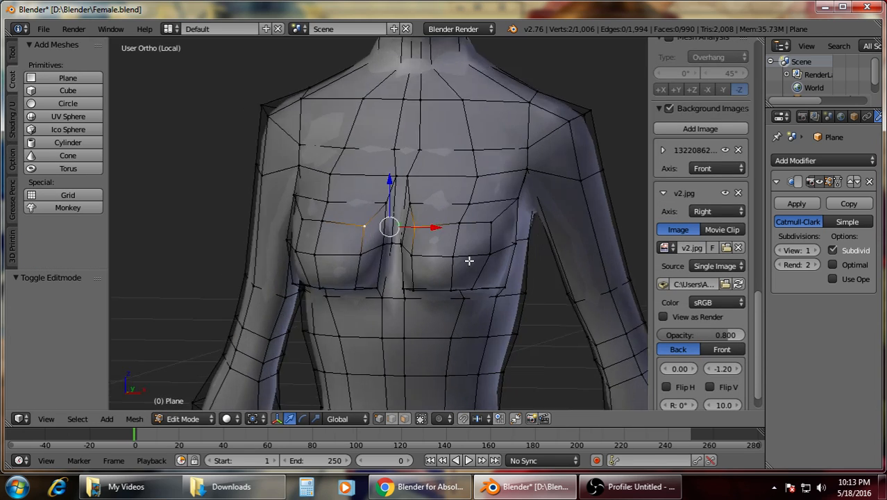
middle_drag(469, 260, 394, 240)
key(Tab)
scroll(388, 296, down, 2)
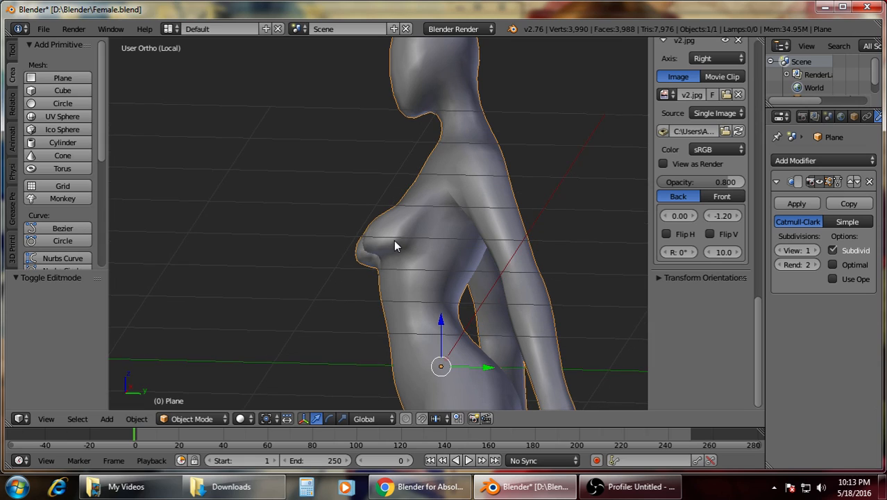
key(KP_3)
key(z)
scroll(394, 238, down, 1)
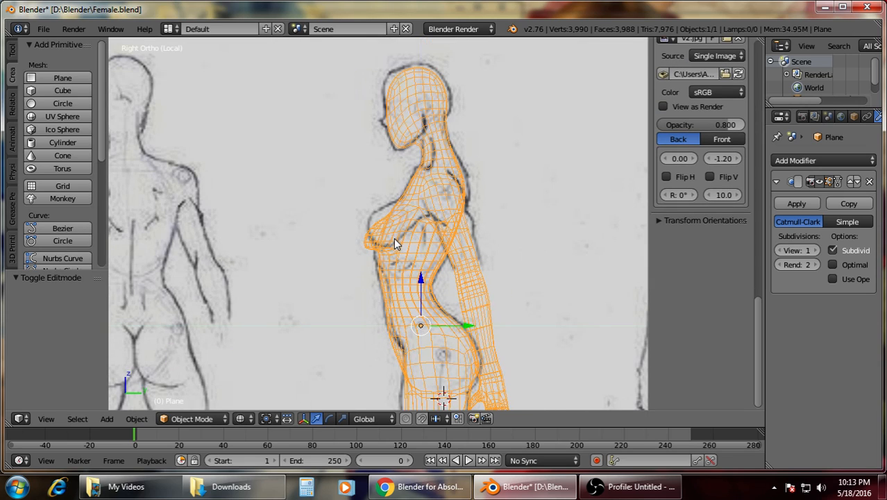
scroll(396, 238, up, 5)
key(z)
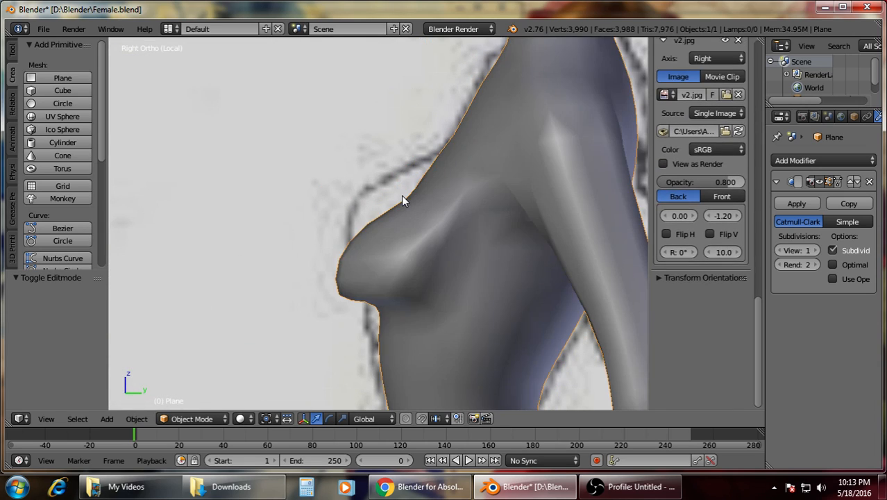
key(Tab)
key(z)
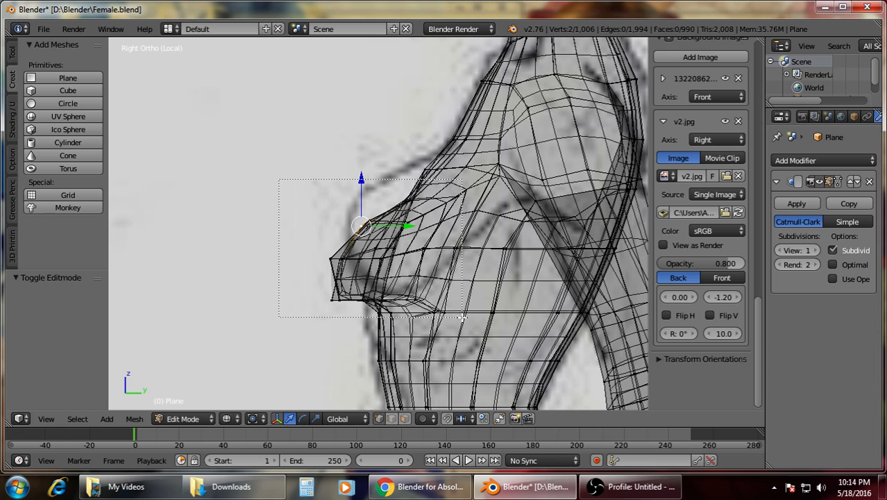
drag(462, 317, 462, 318)
key(a)
mouse_move(445, 241)
middle_down()
mouse_move(539, 272)
mouse_move(438, 222)
middle_up()
key(z)
key(b)
drag(438, 222, 504, 278)
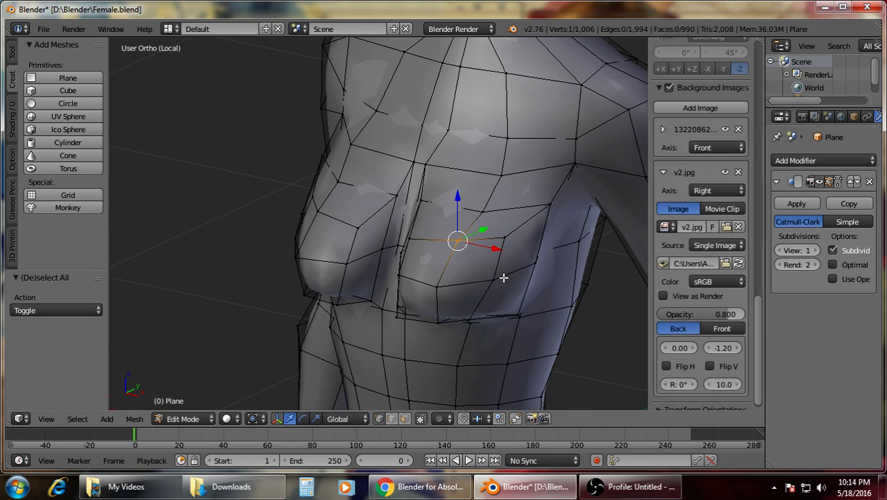
key(a)
Switch to face selection and select all the front faces of the character's left breast.
click(404, 418)
right_click(517, 254)
shift+right_click(504, 294)
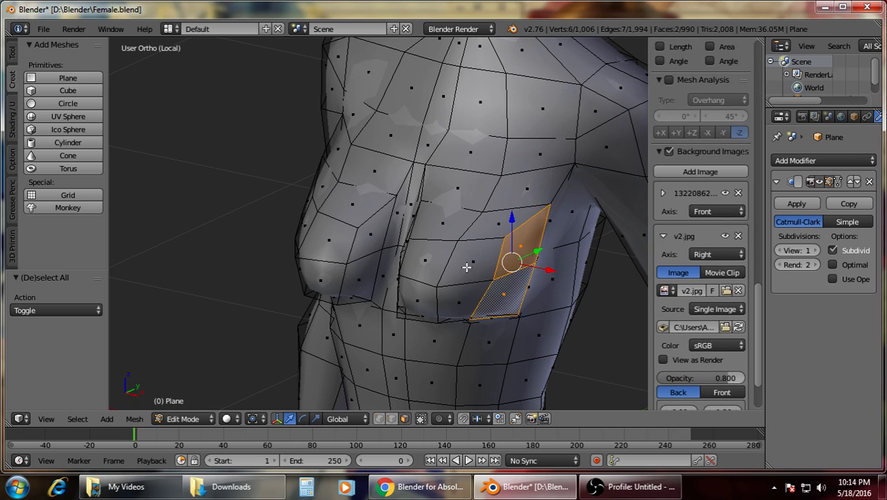
shift+right_click(466, 267)
shift+right_click(462, 300)
shift+right_click(418, 302)
shift+right_click(418, 263)
shift+right_click(442, 221)
shift+right_click(501, 226)
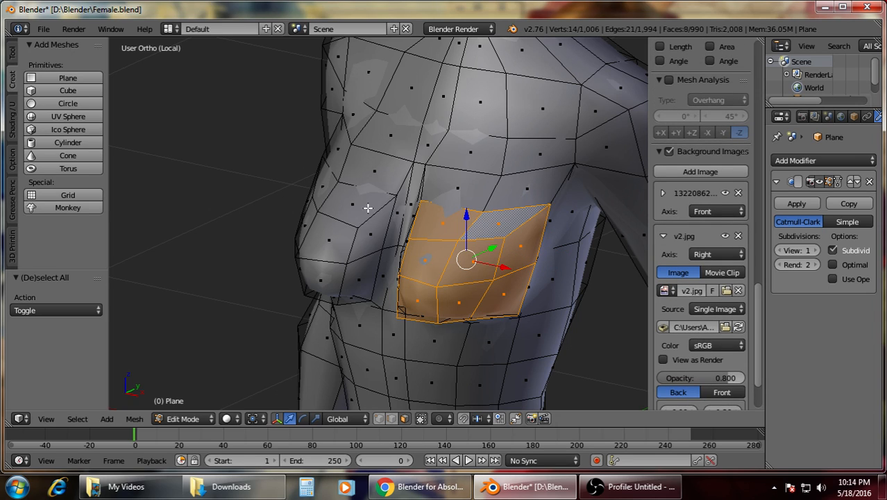
Add the faces of the character's right breast and the remaining side and underside faces of both breasts to the selection.
shift+right_click(363, 270)
shift+right_click(313, 281)
shift+right_click(329, 240)
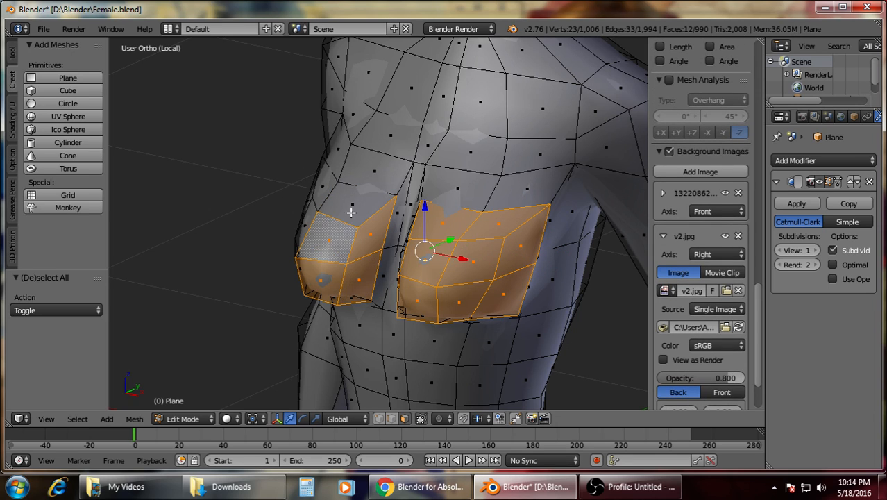
shift+right_click(352, 208)
shift+right_click(318, 192)
middle_drag(315, 218, 454, 213)
shift+right_click(306, 251)
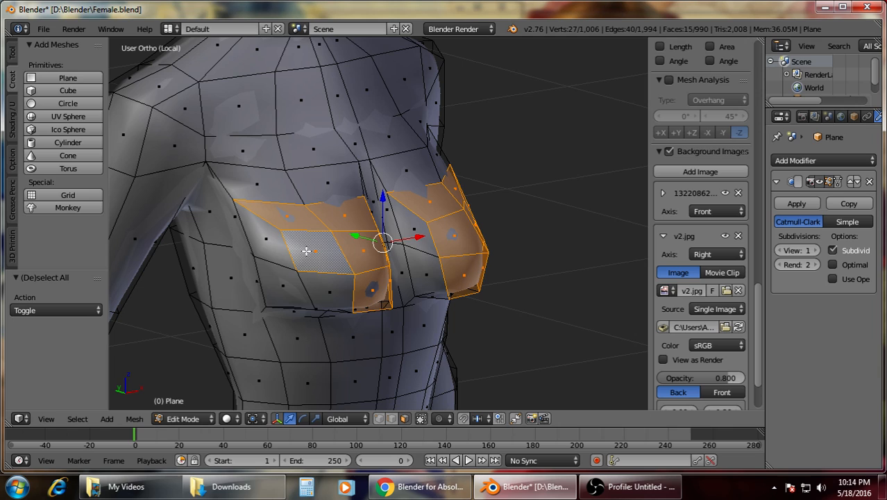
shift+right_click(283, 278)
shift+right_click(326, 291)
middle_drag(365, 293, 338, 245)
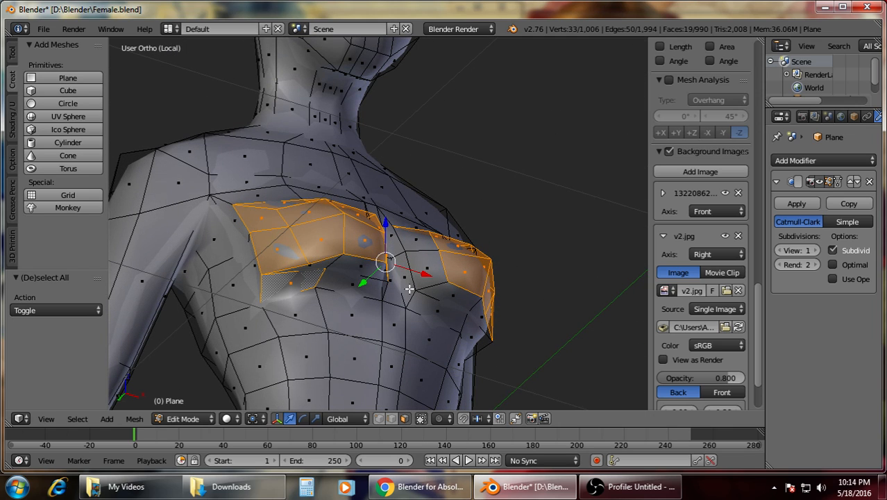
middle_drag(409, 289, 338, 265)
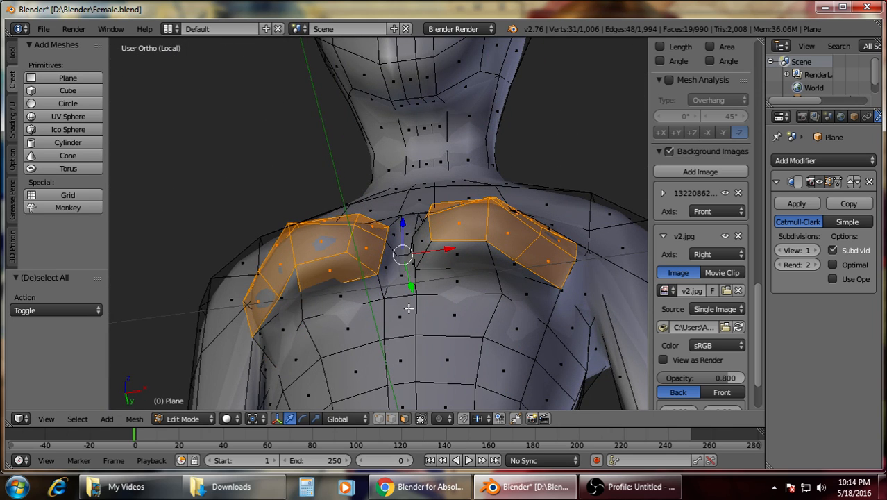
shift+right_click(509, 267)
middle_drag(509, 268, 437, 293)
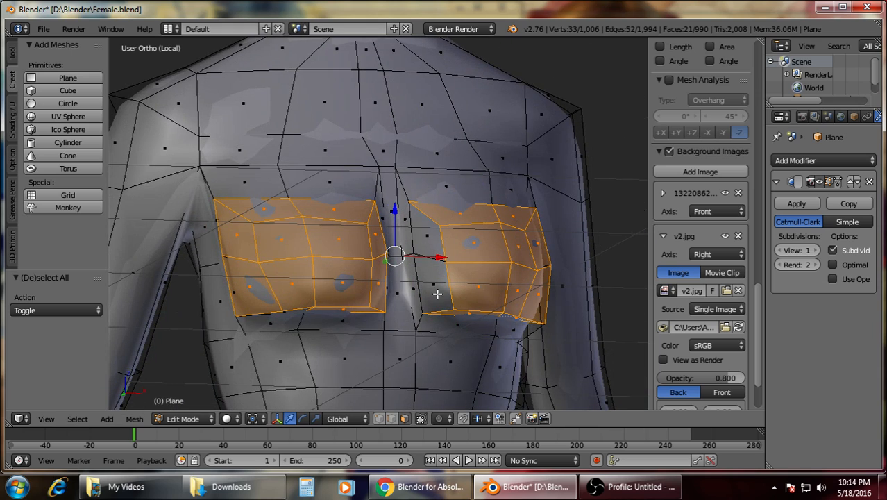
shift+right_click(429, 227)
middle_drag(429, 227, 369, 279)
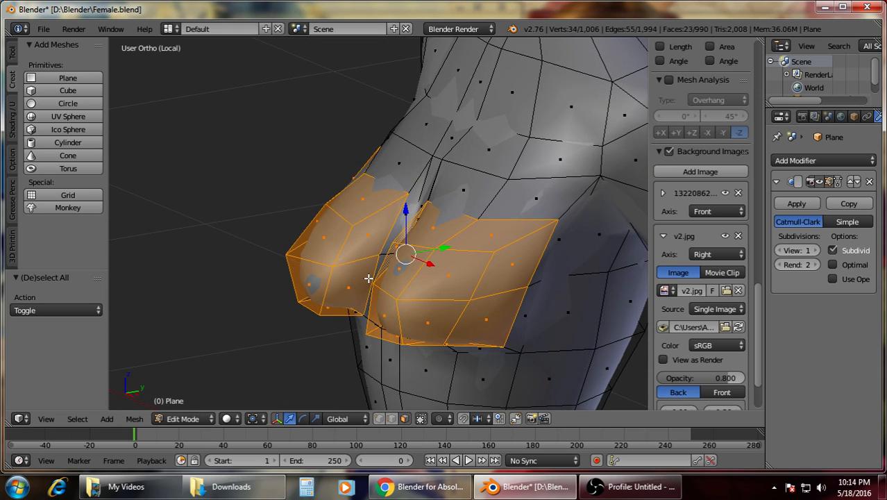
In right view, raise the selected breast faces toward the reference outline and shift them slightly back along Y.
key(KP_3)
drag(396, 214, 413, 180)
drag(445, 220, 451, 218)
middle_drag(458, 172, 549, 230)
scroll(546, 225, up, 1)
key(a)
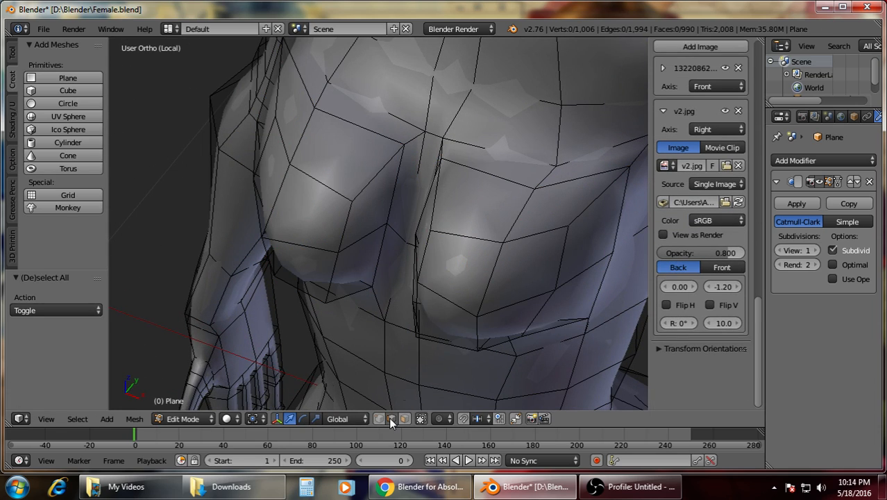
Select the three connected edges running across the chest just above the breasts and raise them slightly in right view.
right_click(596, 158)
right_click(527, 155)
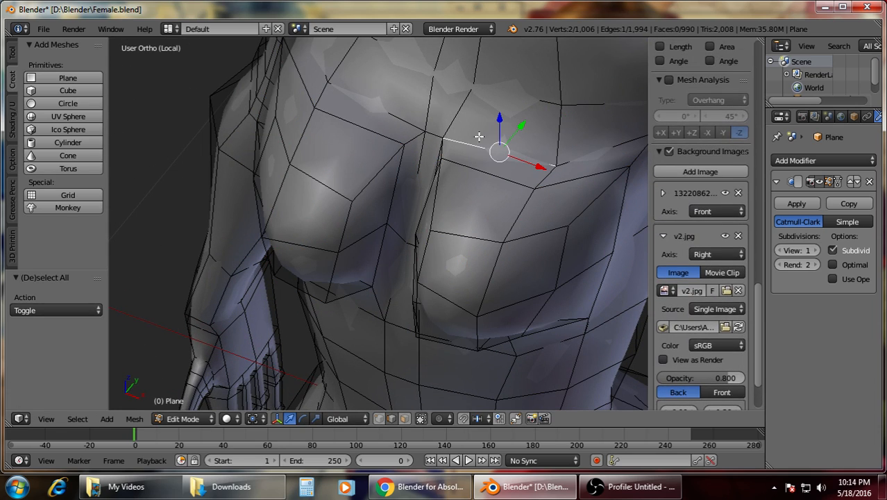
scroll(429, 145, up, 3)
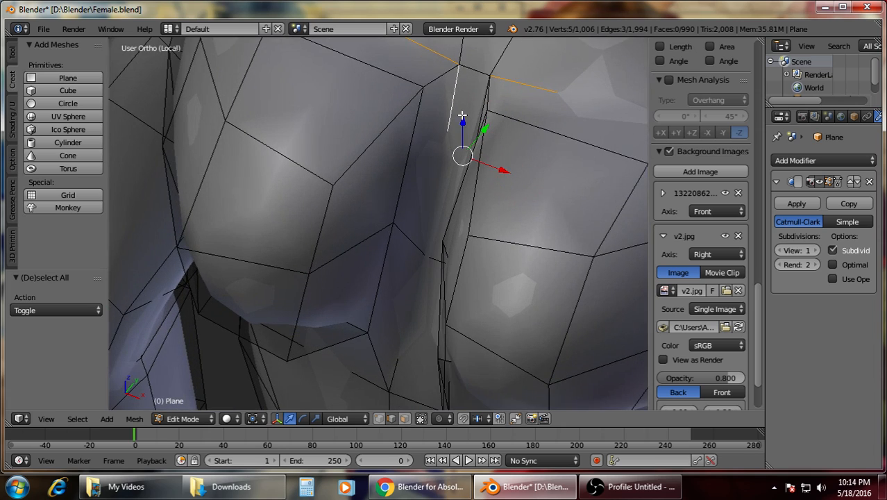
key(a)
right_click(475, 72)
shift+right_click(514, 82)
shift+right_click(433, 59)
scroll(487, 126, down, 4)
key(KP_3)
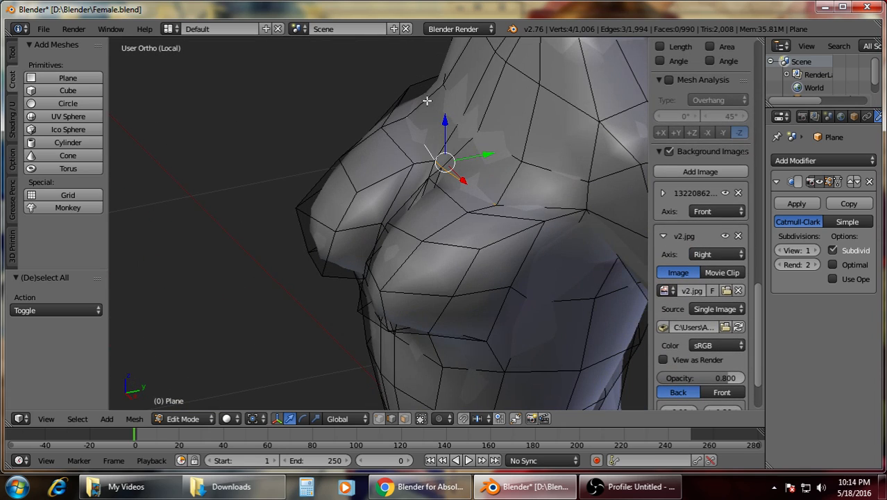
drag(441, 126, 441, 112)
drag(486, 143, 486, 138)
key(a)
Examine the breast and upper chest profile against the right-side reference, in Object Mode and in Edit Mode with wireframe and solid shading.
middle_drag(406, 169, 530, 182)
scroll(472, 189, down, 3)
key(Tab)
middle_drag(412, 192, 526, 150)
key(KP_3)
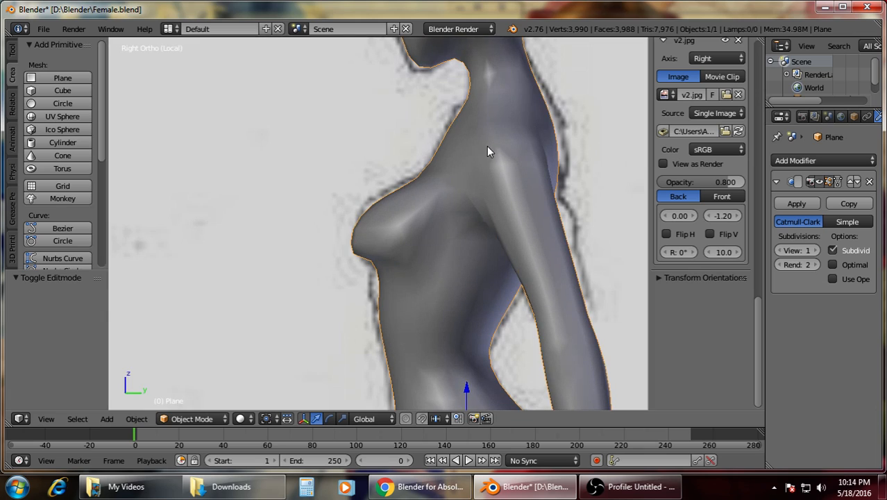
scroll(447, 225, up, 4)
key(Tab)
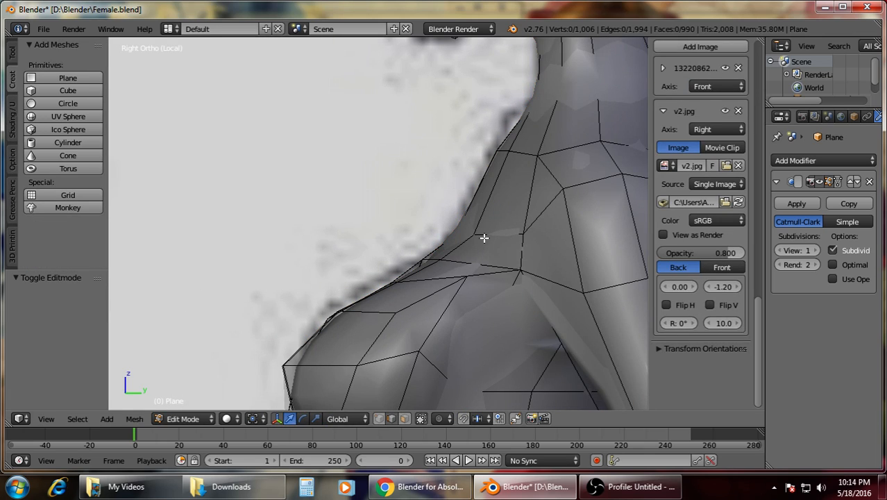
key(z)
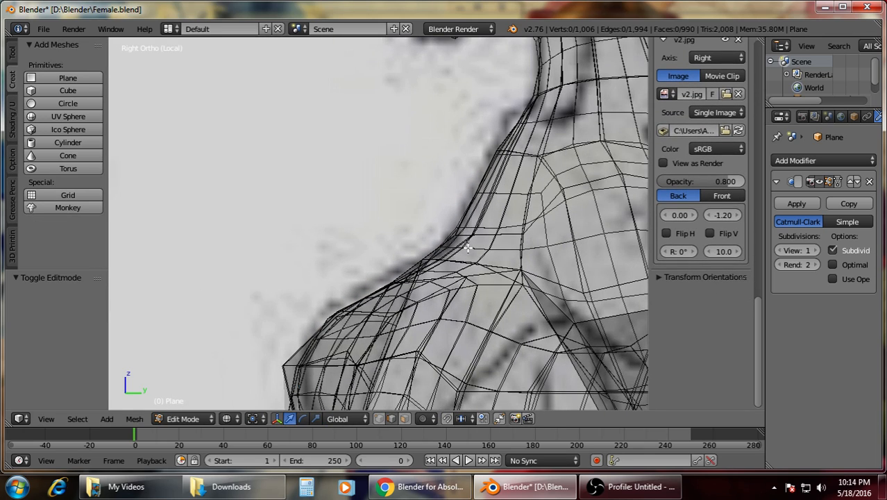
key(z)
key(z)
shift+middle_drag(466, 280, 464, 157)
key(z)
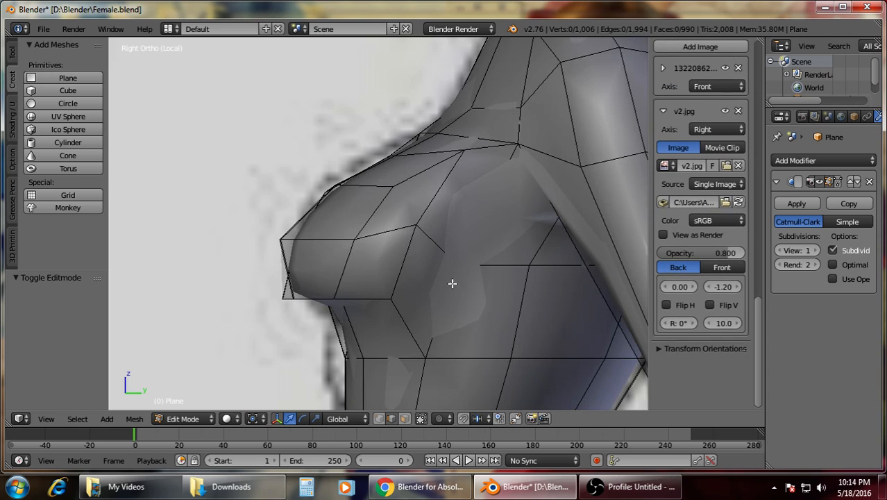
Move the outer-side vertex pair of the breasts down 0.036 along Z and back along Y, and check the smoothed shape.
key(z)
right_click(414, 224)
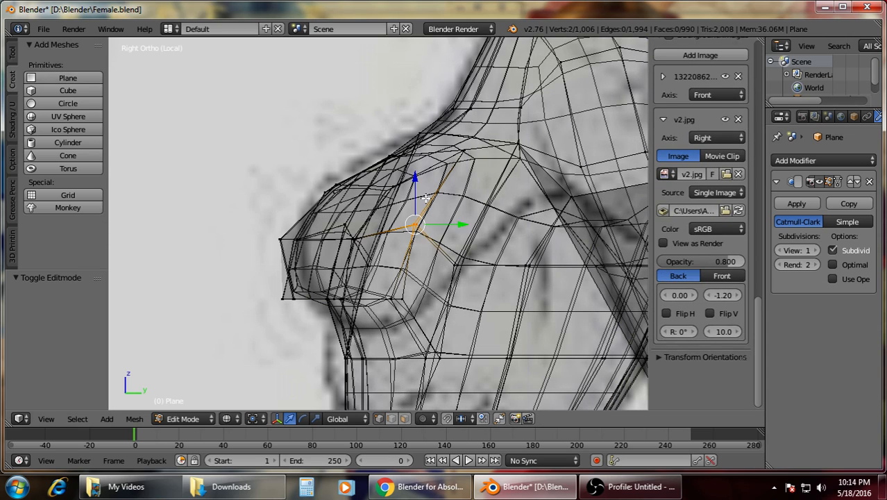
key(g)
key(z)
click(417, 193)
key(g)
key(y)
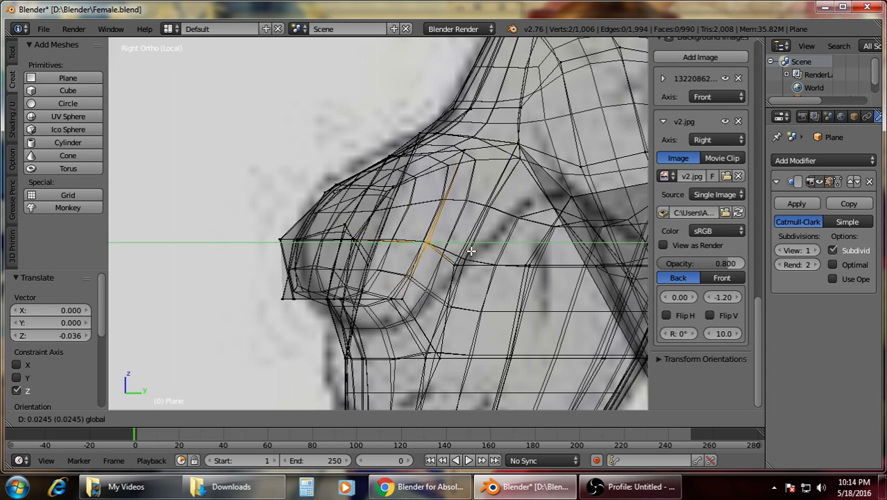
click(482, 254)
key(a)
key(z)
mouse_move(475, 253)
middle_down()
mouse_move(463, 279)
mouse_move(527, 310)
mouse_move(548, 344)
middle_up()
key(Tab)
middle_drag(528, 311, 532, 142)
Select the four vertices along the underside of the breasts and move them down and back along Y in right view.
key(Tab)
middle_drag(518, 240, 540, 215)
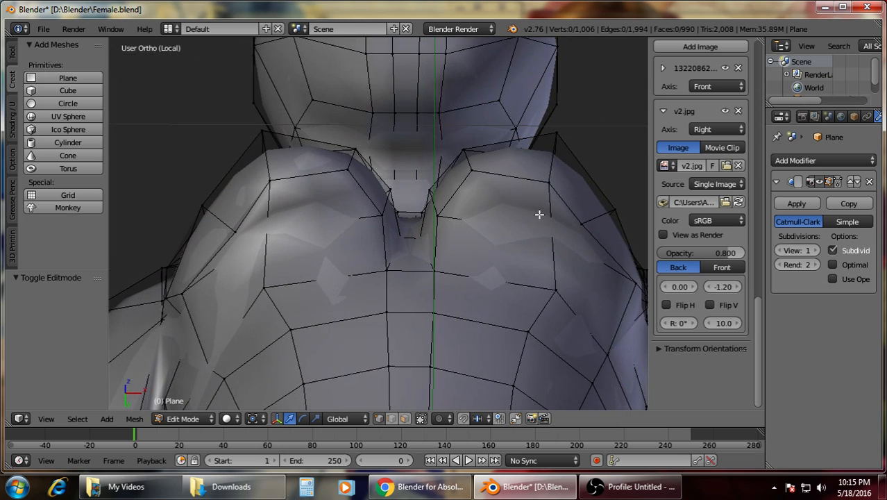
right_click(550, 237)
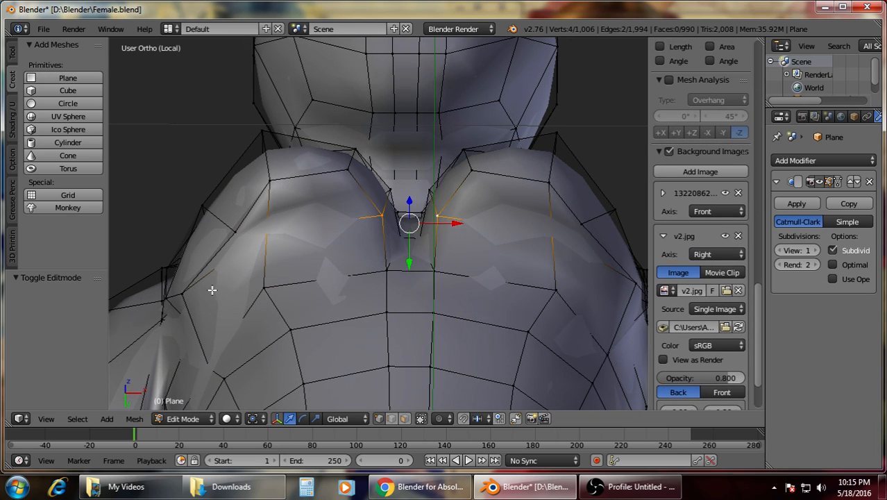
mouse_move(243, 285)
middle_down()
mouse_move(327, 303)
mouse_move(341, 332)
mouse_move(282, 296)
mouse_move(230, 309)
middle_up()
key(z)
key(KP_3)
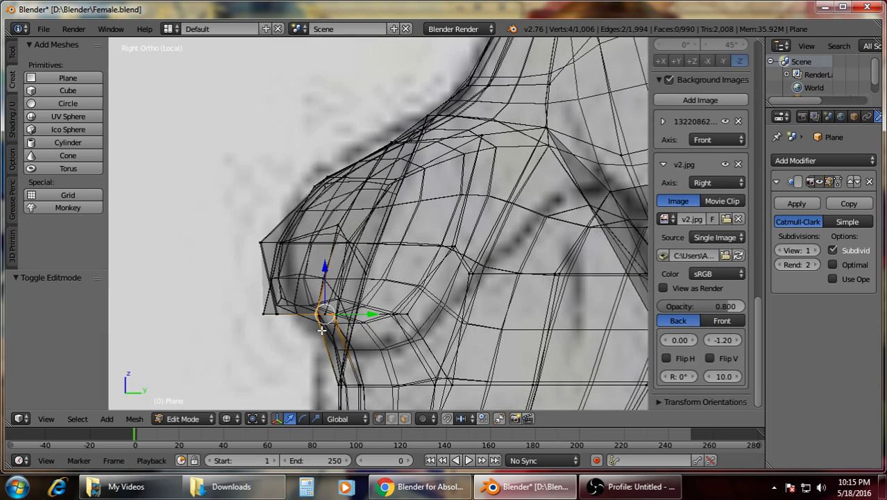
drag(326, 274, 337, 294)
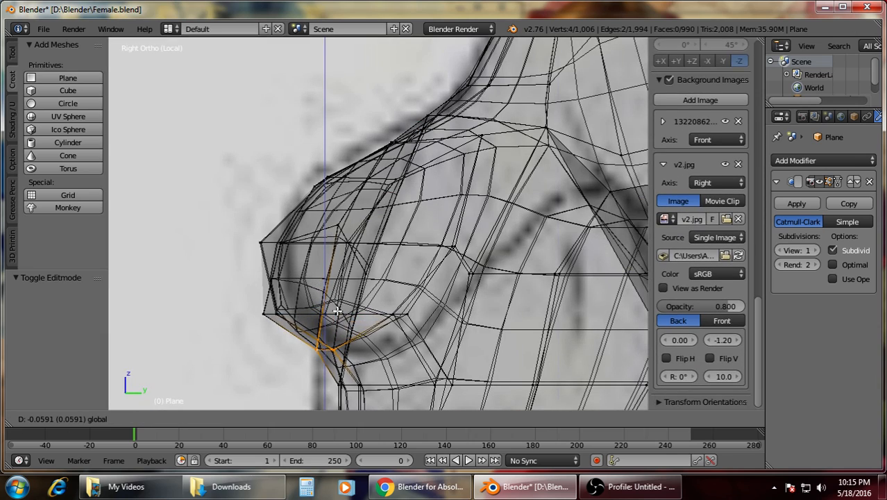
drag(336, 330, 337, 332)
drag(337, 366, 412, 369)
key(a)
key(z)
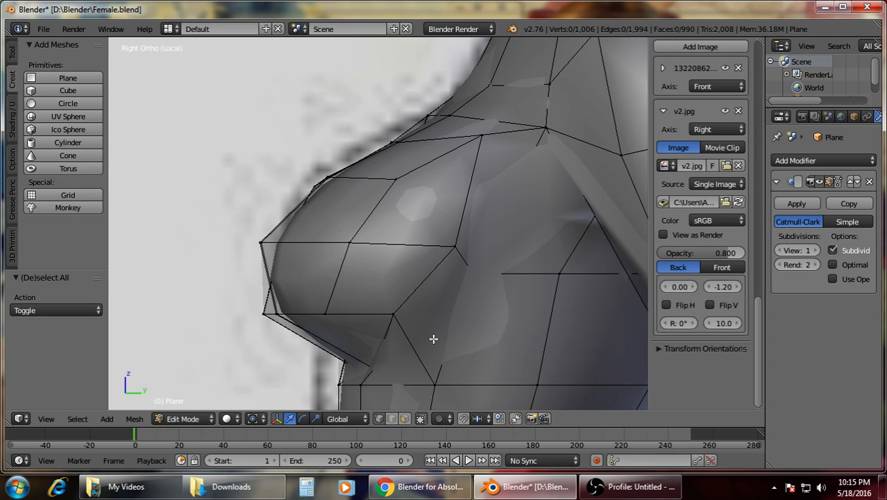
key(z)
key(b)
drag(429, 340, 430, 340)
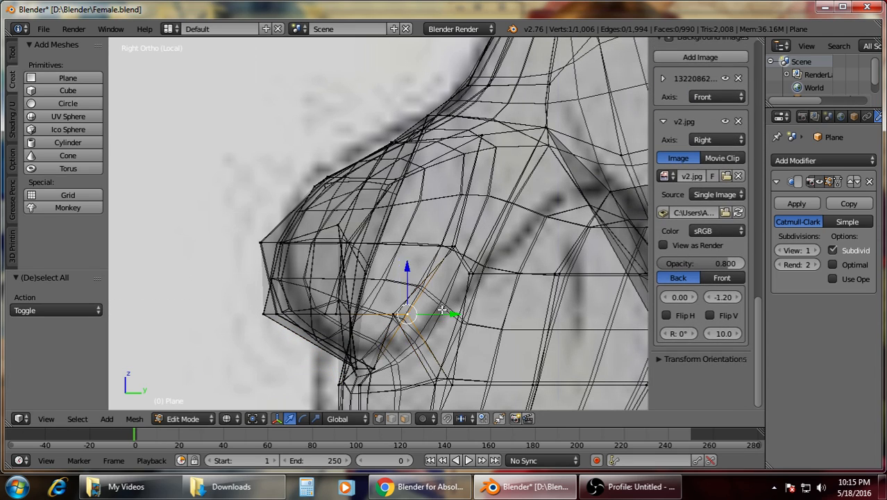
key(g)
click(460, 320)
key(z)
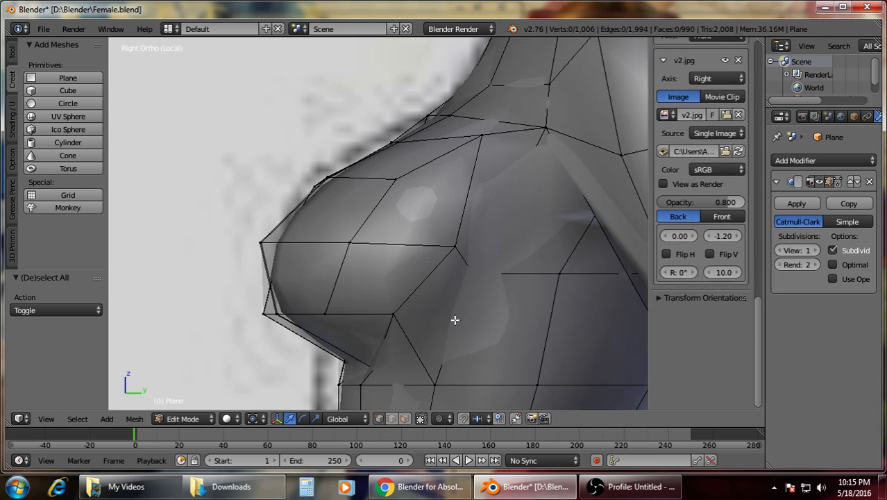
key(a)
Box-select the lower outer vertex of both breasts in right-view wireframe and move the pair back along Y.
key(z)
key(b)
drag(375, 295, 430, 323)
key(g)
key(y)
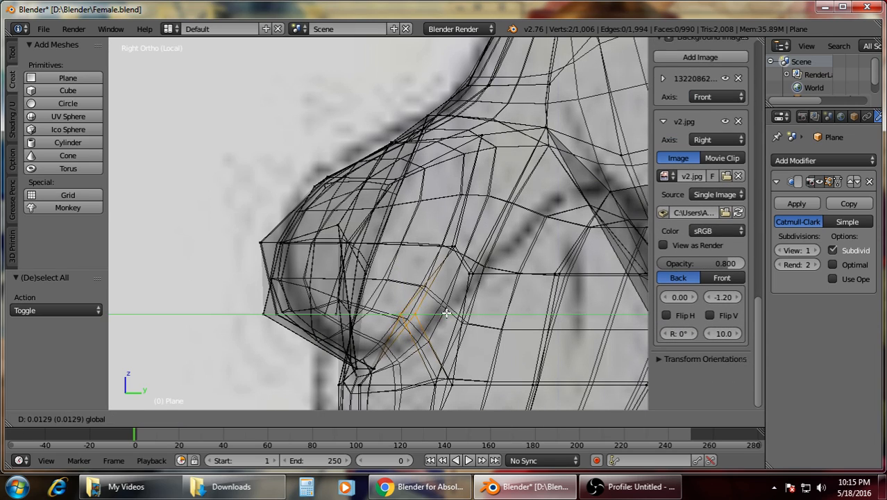
click(470, 319)
key(z)
key(a)
scroll(475, 268, down, 1)
Select the vertex beside the outer edge of each breast below the armpit and scale the pair outward in front-view wireframe.
mouse_move(464, 262)
middle_down()
mouse_move(529, 289)
mouse_move(578, 270)
mouse_move(347, 280)
mouse_move(460, 313)
middle_up()
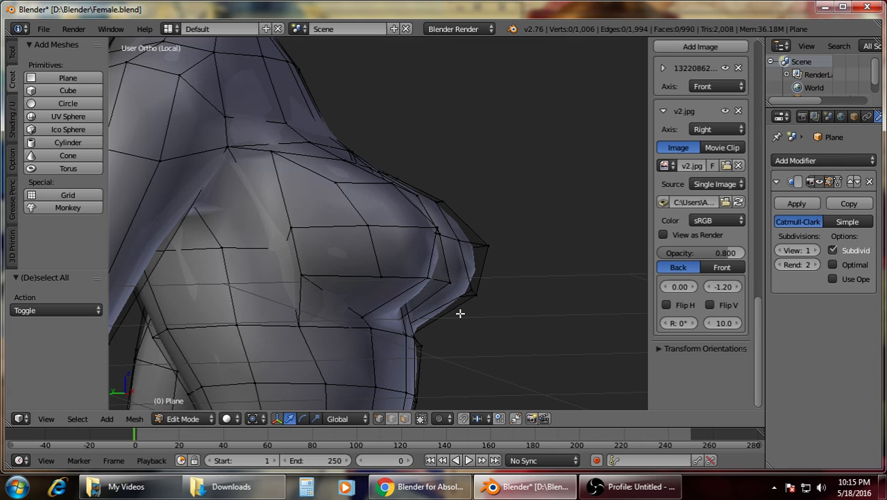
right_click(277, 252)
middle_drag(377, 267, 362, 340)
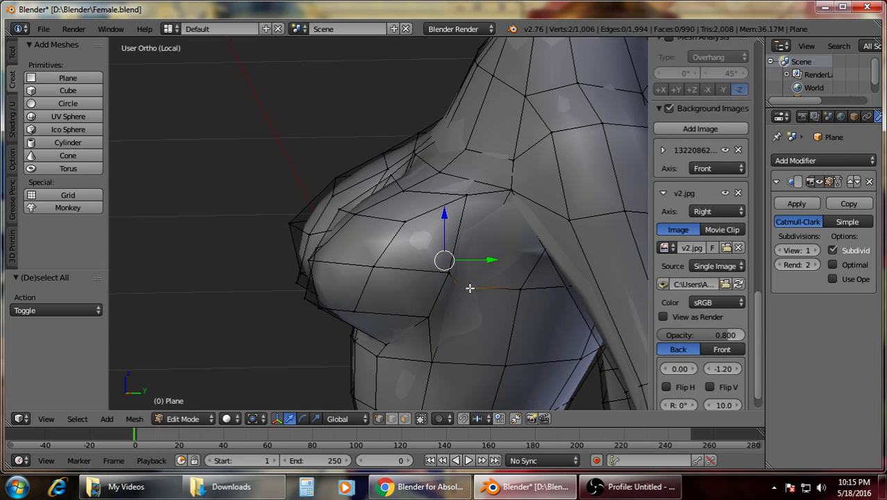
key(KP_1)
scroll(472, 284, down, 2)
scroll(479, 270, up, 1)
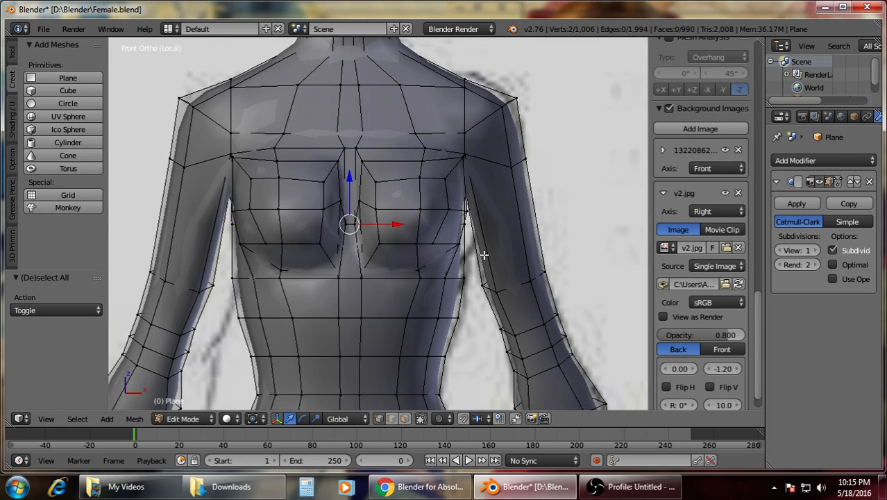
key(z)
scroll(484, 255, up, 3)
key(s)
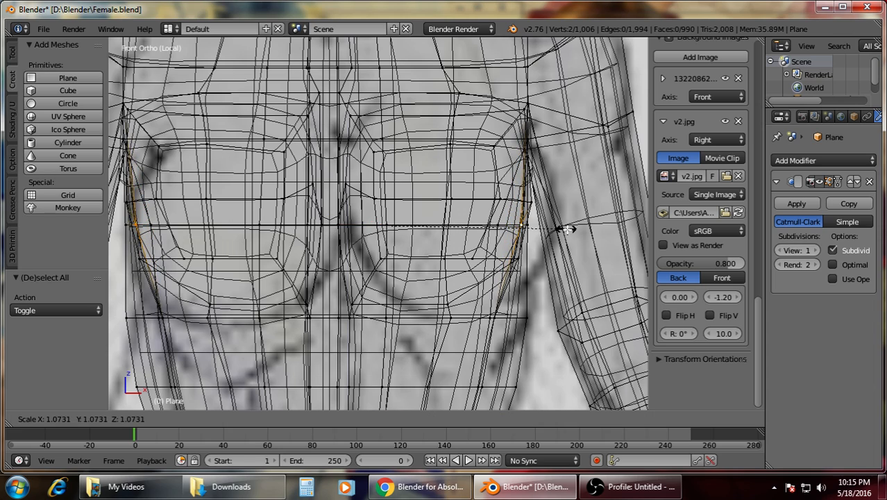
Scale the selected pair of outer side vertices of the chest outward to about 1.07.
click(574, 231)
key(a)
key(z)
scroll(514, 257, down, 3)
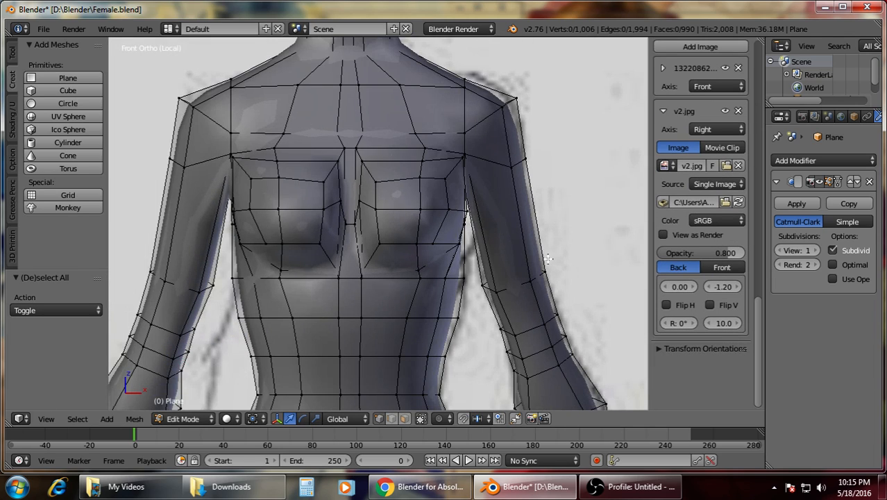
Adjust the side vertices behind the breast in the right orthographic view against the reference sketch.
mouse_move(506, 261)
middle_down()
mouse_move(347, 290)
mouse_move(403, 297)
mouse_move(429, 265)
middle_up()
key(KP_3)
scroll(441, 235, up, 4)
key(z)
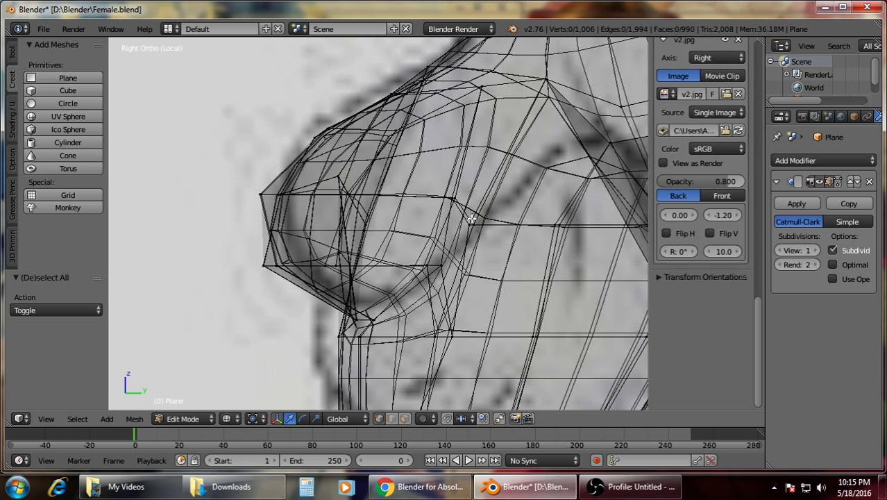
right_click(475, 230)
mouse_move(512, 225)
mouse_down()
mouse_move(575, 240)
mouse_move(616, 230)
mouse_up()
key(a)
key(z)
scroll(532, 222, down, 4)
scroll(524, 226, up, 4)
key(z)
key(b)
key(a)
scroll(583, 232, down, 5)
key(z)
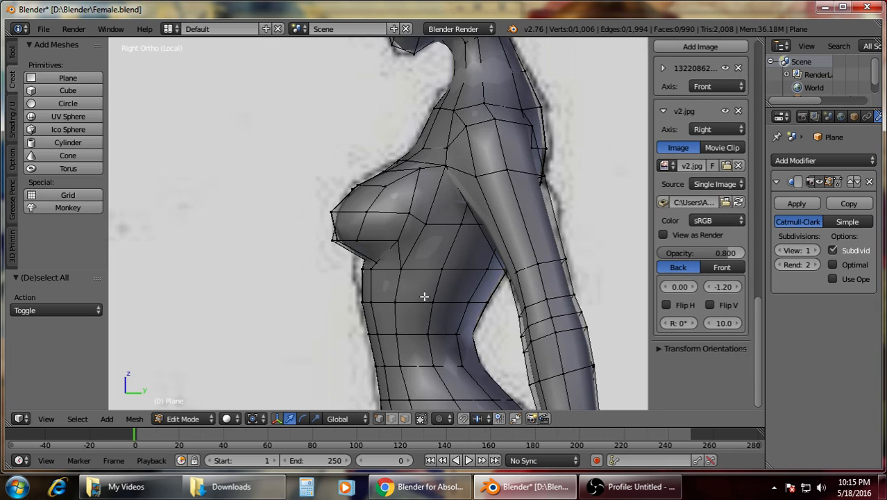
Examine the smoothed chest profile in Object Mode against the side reference sketch, in solid and wireframe shading.
mouse_move(367, 296)
middle_down()
mouse_move(474, 299)
mouse_move(439, 278)
mouse_move(387, 359)
mouse_move(243, 321)
mouse_move(268, 297)
middle_up()
key(Tab)
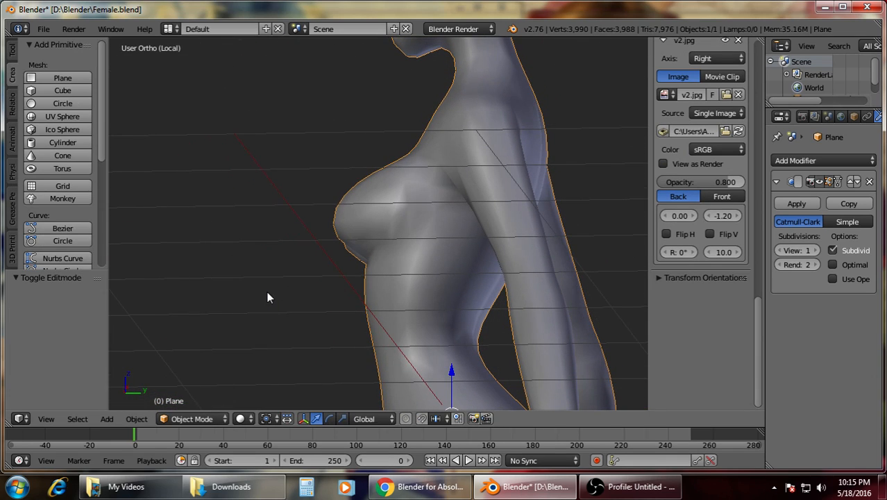
key(KP_3)
key(z)
scroll(348, 280, up, 3)
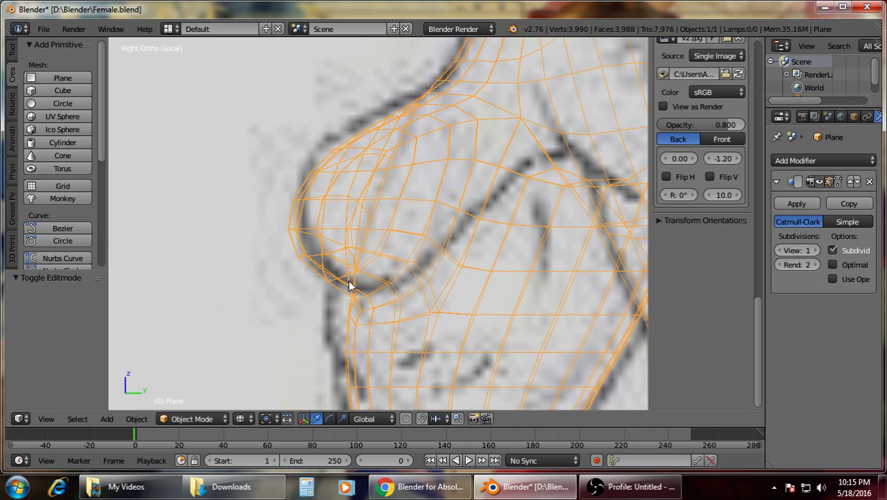
key(z)
mouse_move(366, 253)
shift+middle_down()
mouse_move(402, 273)
mouse_move(461, 273)
mouse_move(421, 217)
mouse_move(418, 244)
mouse_move(502, 261)
shift+middle_up()
key(z)
In Edit Mode, scale the two upper inner breast vertices apart by about 1.048 in the front view.
key(Tab)
key(z)
key(KP_1)
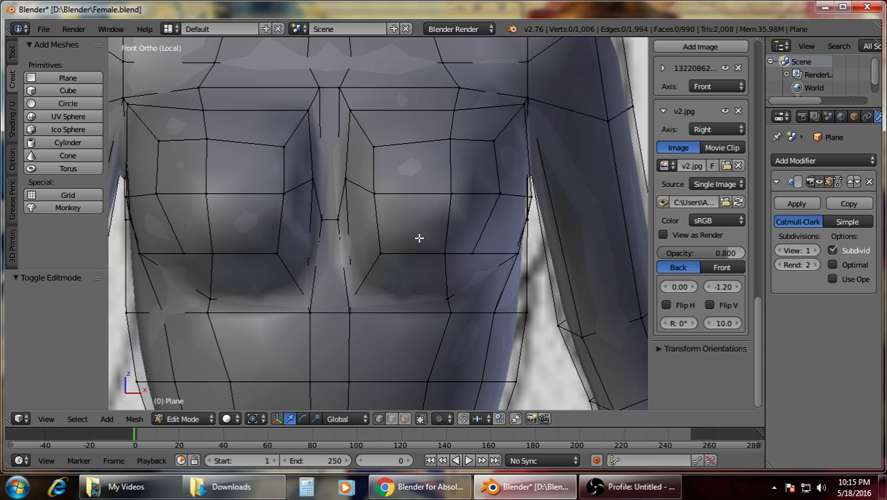
right_click(375, 146)
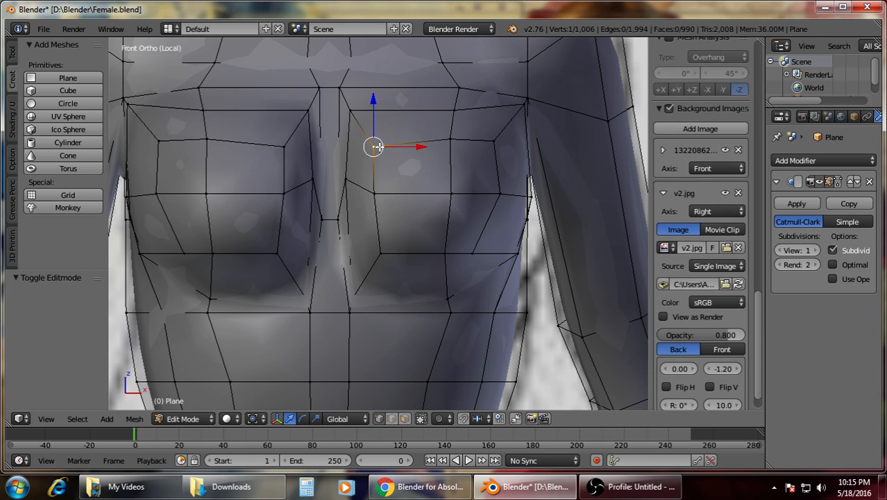
key(s)
click(469, 142)
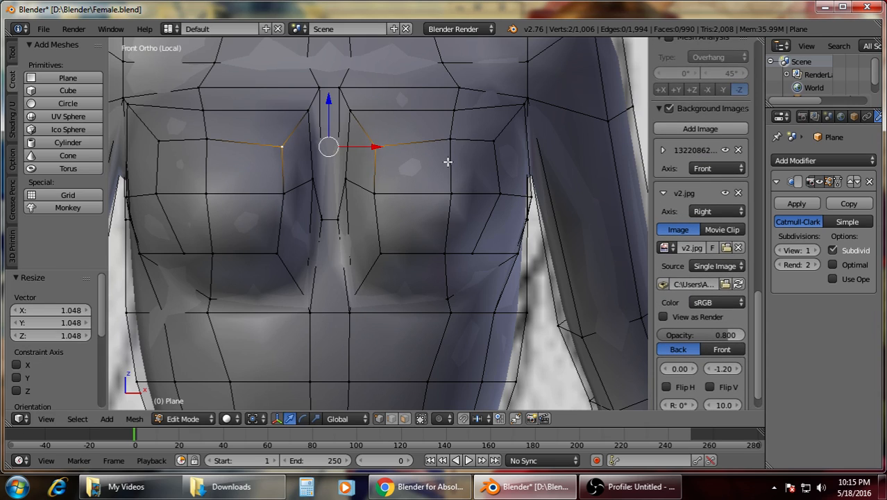
Scale the two lower inner breast vertices apart by about 1.053.
key(a)
right_click(382, 253)
shift+right_click(278, 254)
key(s)
click(418, 244)
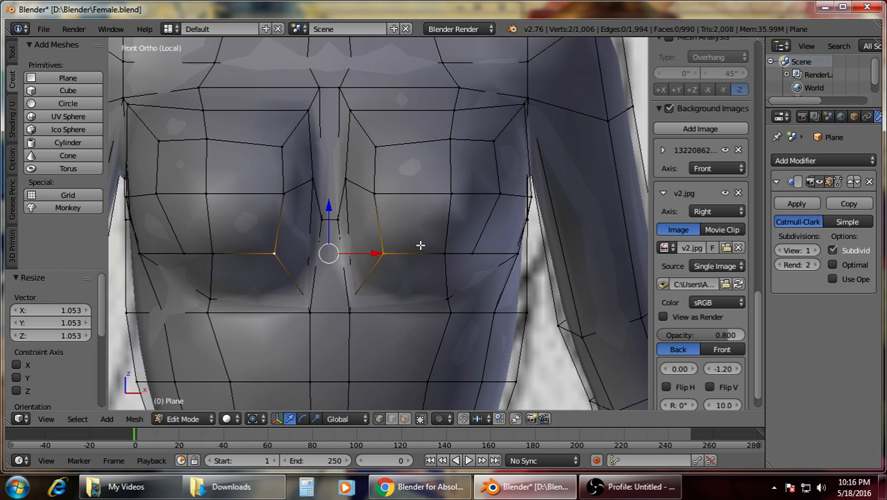
Move the inner corner vertices at the breasts' underside forward along Y in the right wireframe view.
key(Tab)
scroll(426, 248, down, 2)
key(Tab)
scroll(416, 242, up, 5)
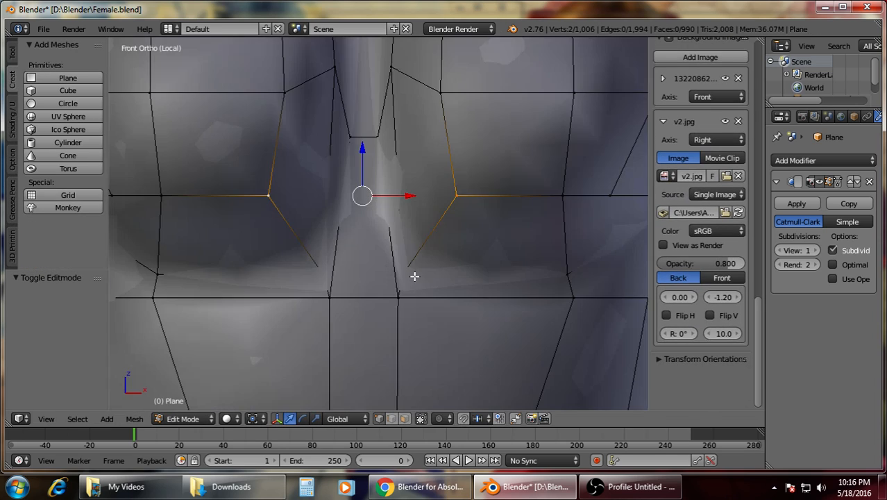
middle_drag(416, 276, 395, 172)
scroll(394, 172, up, 3)
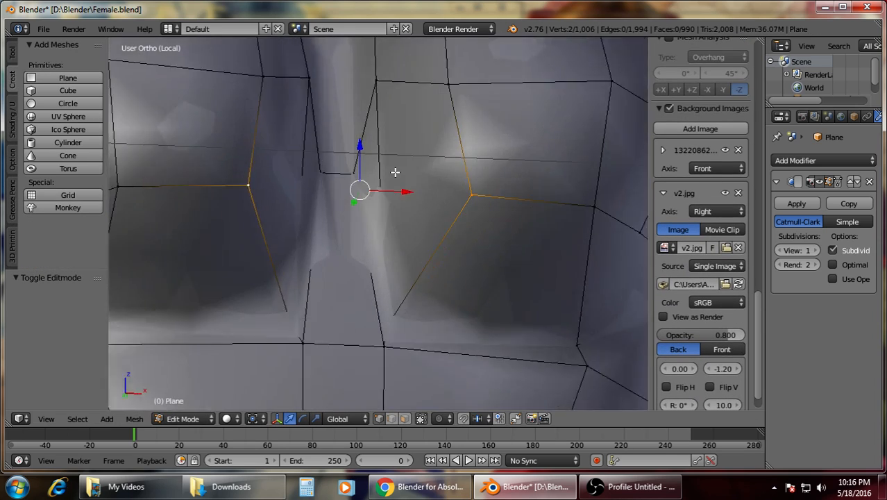
key(z)
key(a)
right_click(262, 362)
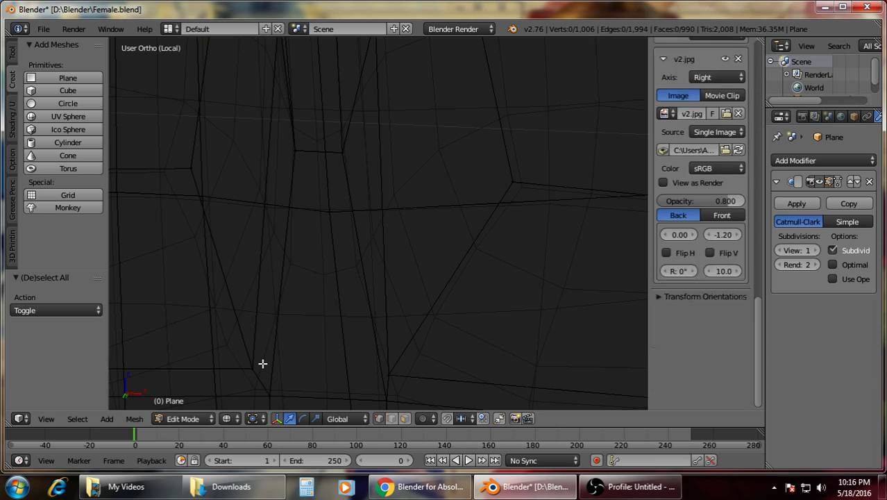
key(KP_3)
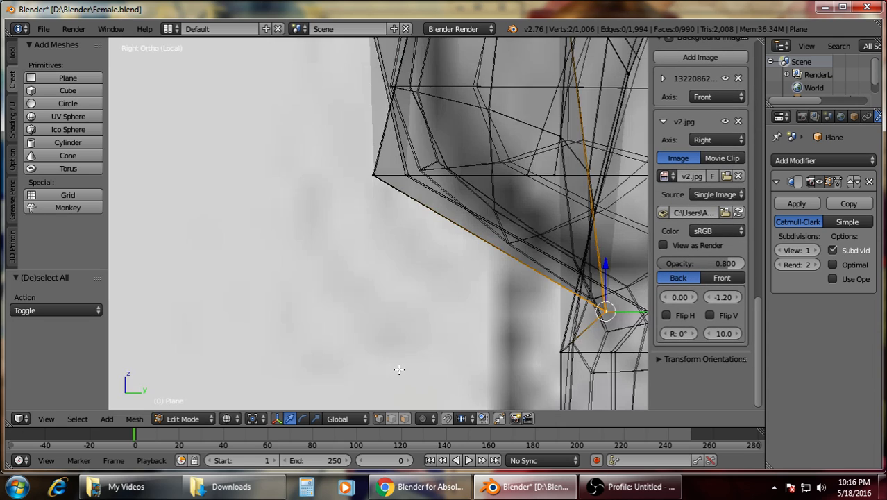
key(KP_Decimal)
drag(566, 270, 536, 266)
scroll(521, 266, down, 4)
key(a)
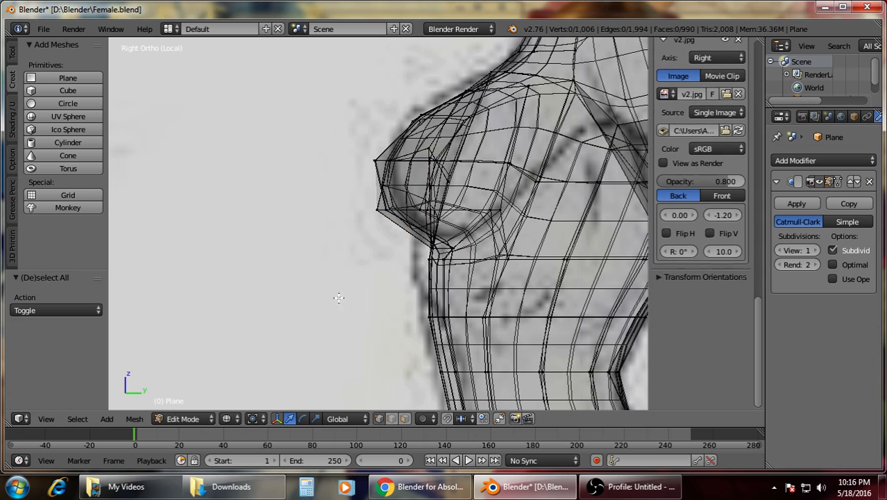
Examine the chest from the front and at an angle, in both smoothed Object Mode and Edit Mode.
key(z)
middle_drag(339, 297, 508, 304)
key(Tab)
scroll(513, 256, down, 2)
mouse_move(513, 256)
middle_down()
mouse_move(364, 277)
mouse_move(398, 321)
mouse_move(499, 286)
middle_up()
key(KP_1)
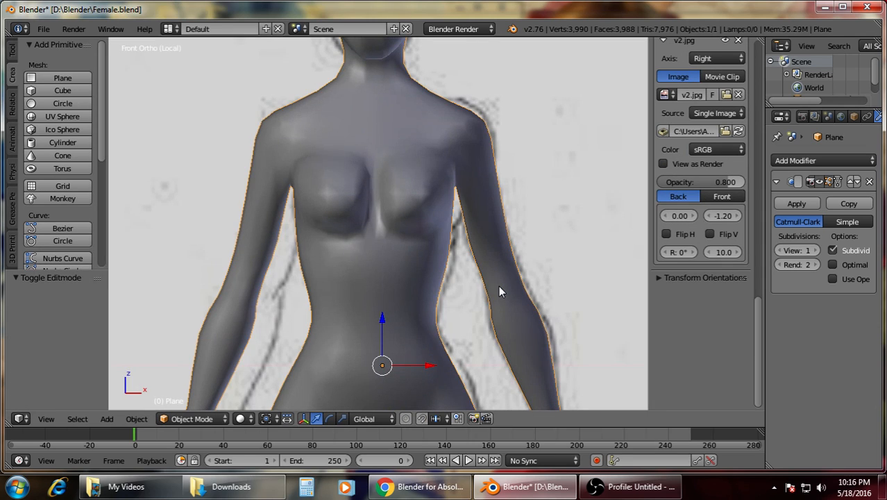
key(z)
scroll(508, 237, up, 5)
key(z)
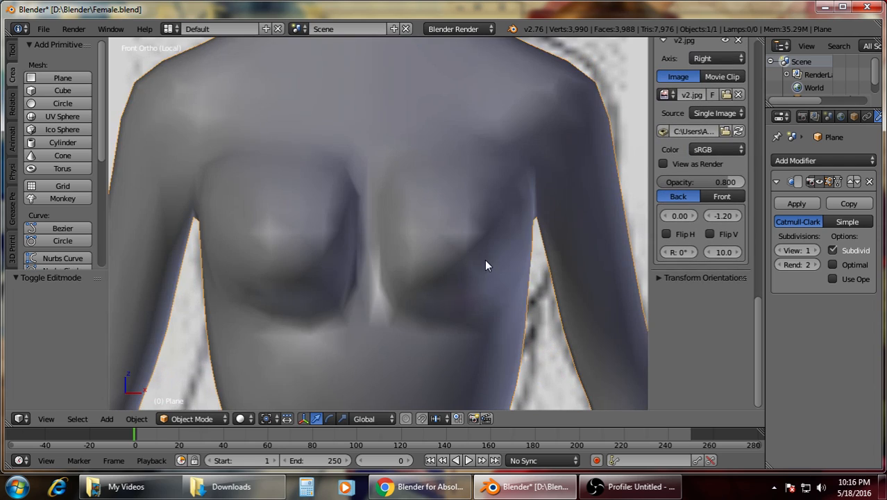
middle_drag(485, 259, 450, 298)
key(Tab)
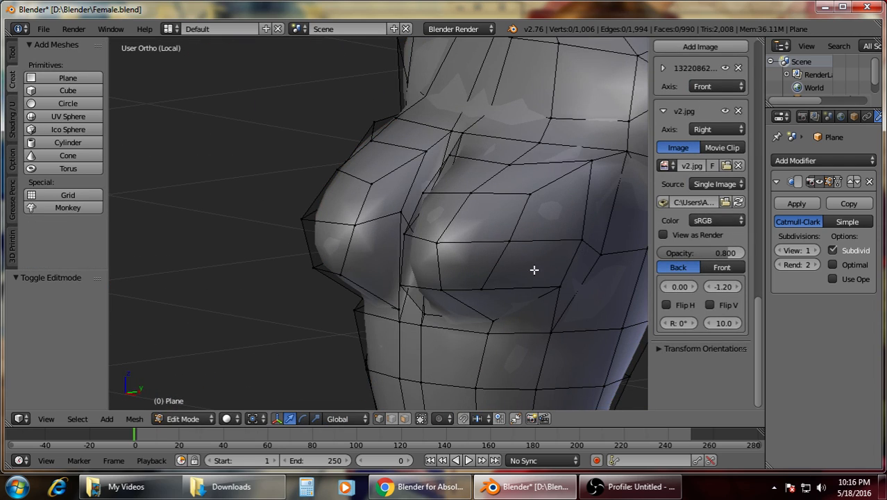
scroll(534, 269, down, 4)
key(KP_1)
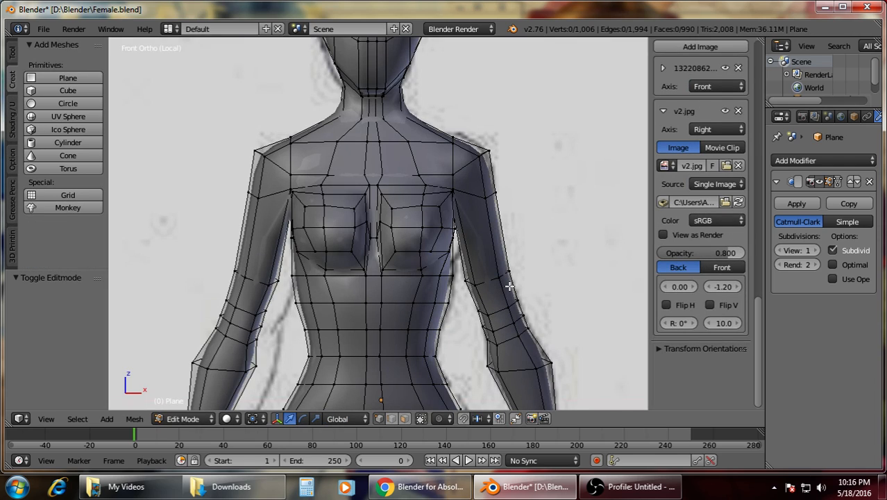
key(z)
key(z)
scroll(500, 286, up, 4)
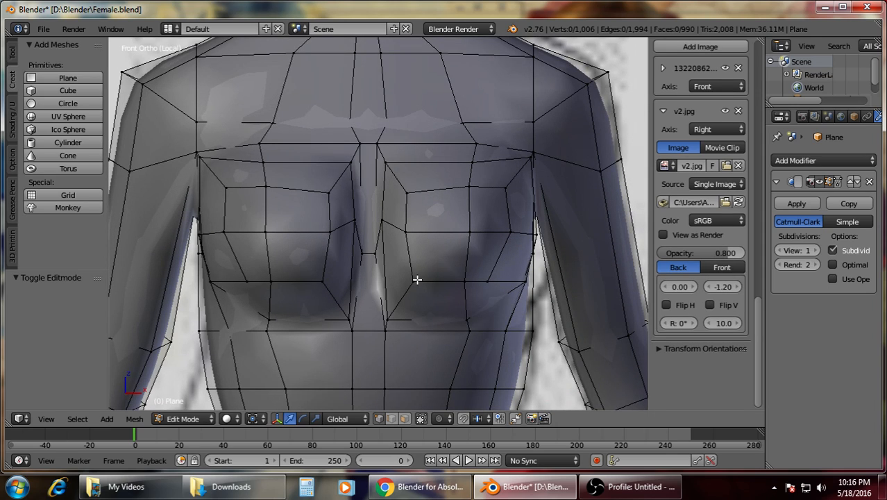
Move the front vertices of the row directly beneath the breasts forward to match the side reference outline.
key(KP_3)
key(z)
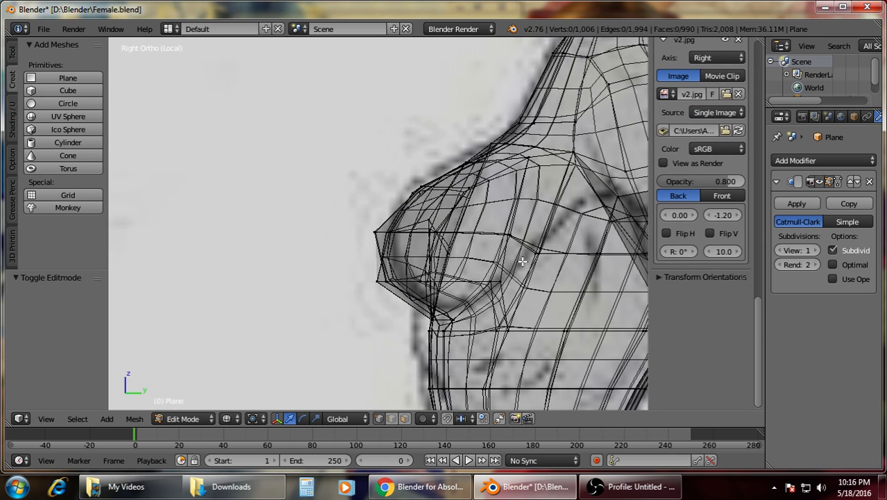
scroll(506, 291, down, 1)
shift+middle_drag(505, 293, 493, 221)
scroll(493, 226, up, 4)
key(z)
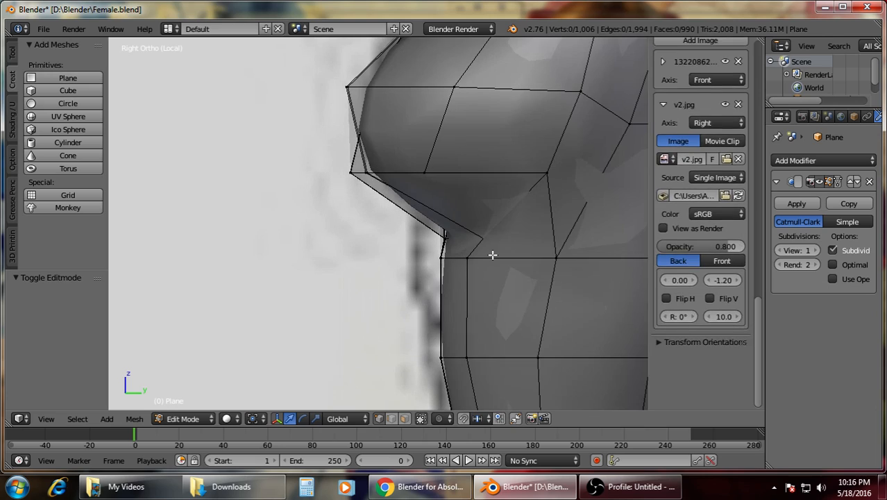
key(z)
drag(510, 287, 513, 288)
drag(504, 258, 479, 258)
Move the front vertices of the next torso row down slightly forward along Y.
key(a)
key(b)
drag(422, 333, 452, 358)
key(g)
key(y)
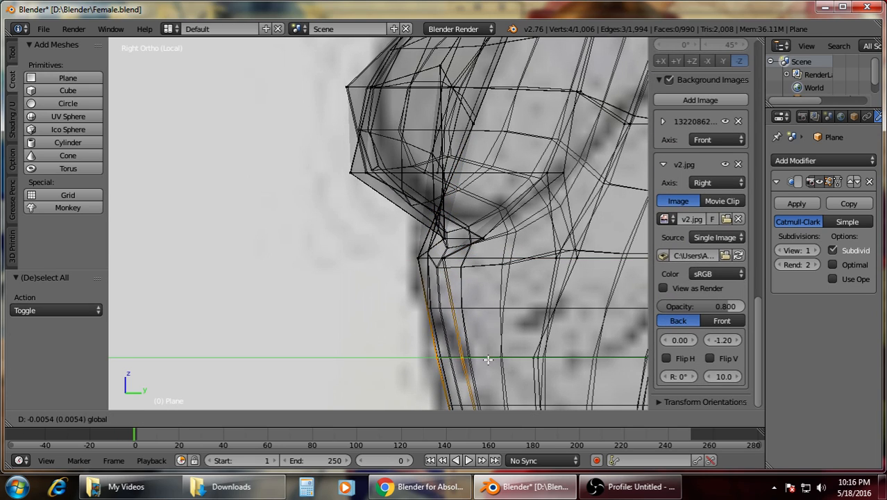
click(483, 361)
key(a)
Adjust the front vertices of the waist and lower belly in the right view to follow the reference outline.
scroll(489, 355, down, 3)
shift+middle_drag(488, 355, 446, 216)
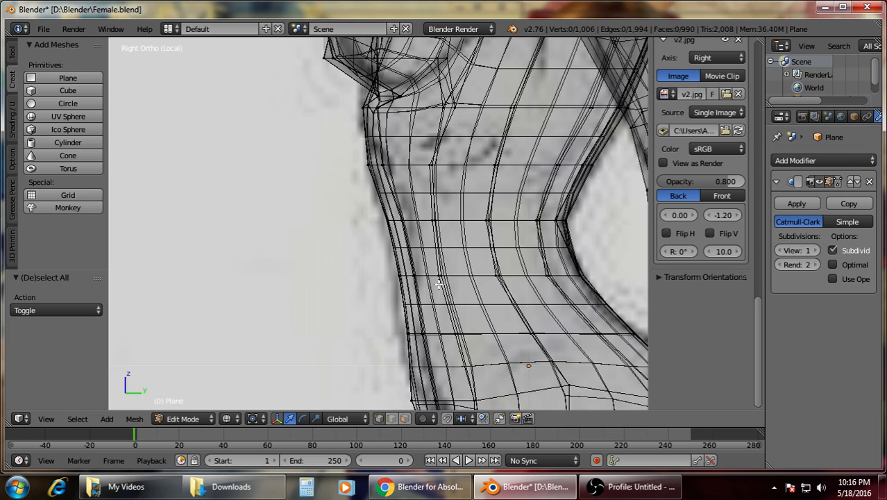
drag(402, 267, 439, 270)
key(a)
key(b)
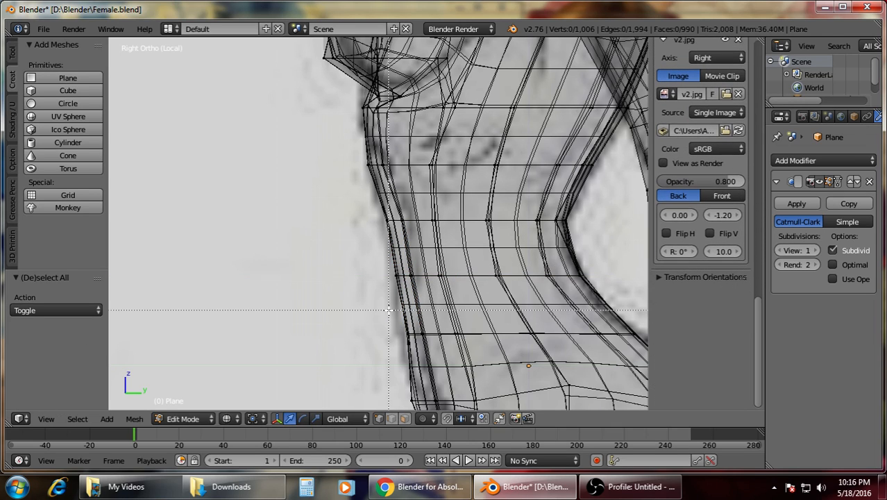
mouse_move(386, 309)
mouse_down()
mouse_move(436, 349)
mouse_move(440, 333)
mouse_up()
key(a)
scroll(410, 284, down, 4)
key(z)
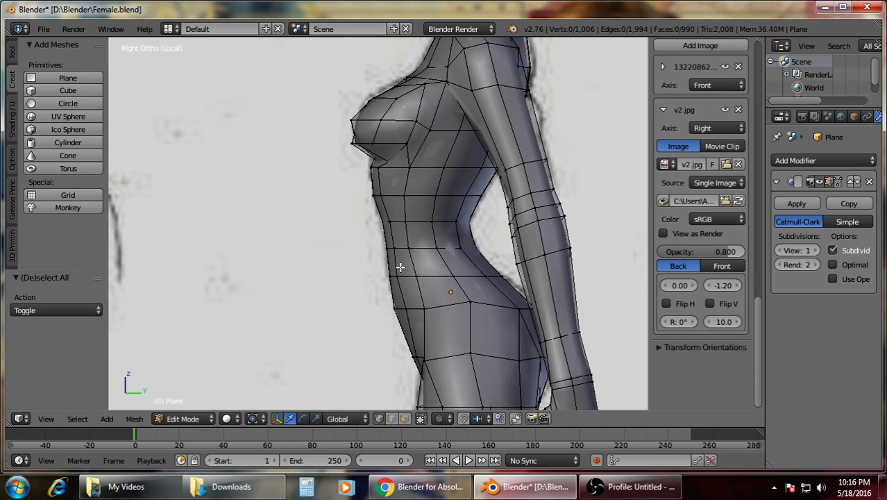
Examine the smoothed torso and chest in Object Mode from several angles.
key(Tab)
key(Tab)
middle_drag(298, 262, 389, 351)
key(Tab)
scroll(480, 258, down, 2)
scroll(423, 222, up, 5)
middle_drag(347, 198, 502, 164)
scroll(389, 118, down, 3)
Select the four vertices of the narrow strip between the breasts and move them -0.012 along Y.
key(Tab)
scroll(429, 177, up, 3)
right_click(478, 139)
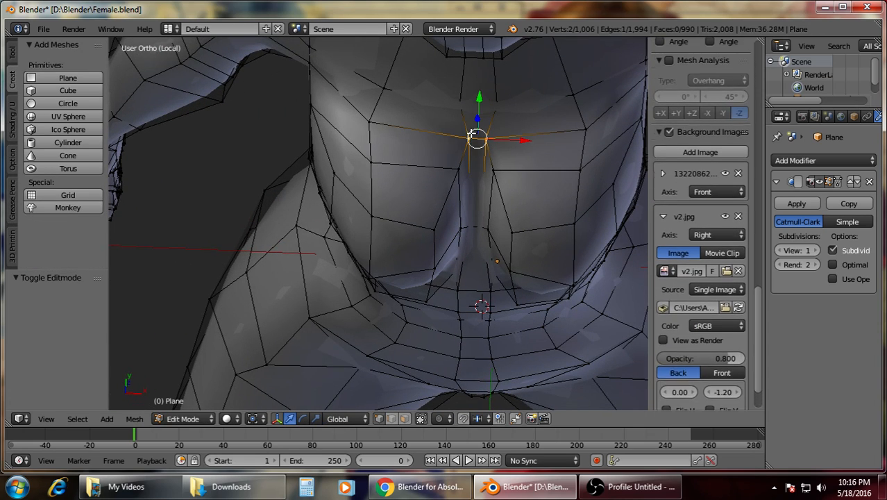
key(z)
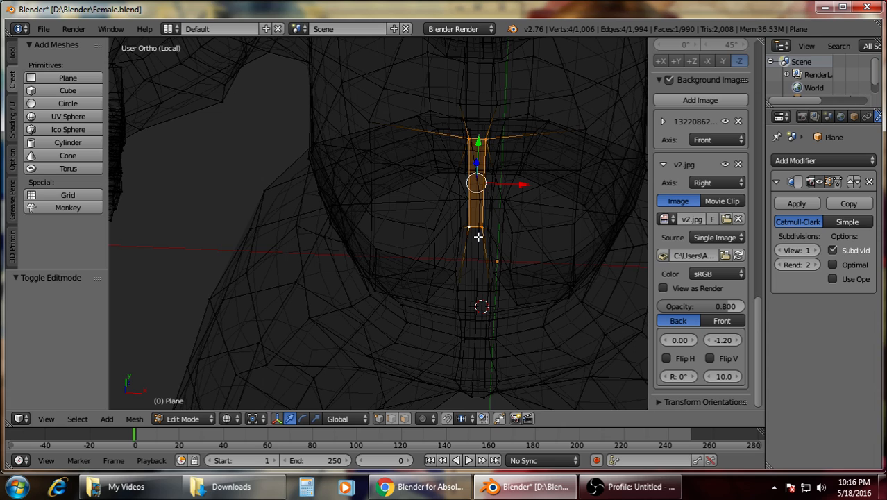
mouse_move(479, 236)
middle_down()
mouse_move(472, 171)
mouse_move(486, 182)
mouse_move(372, 200)
mouse_move(369, 216)
middle_up()
key(z)
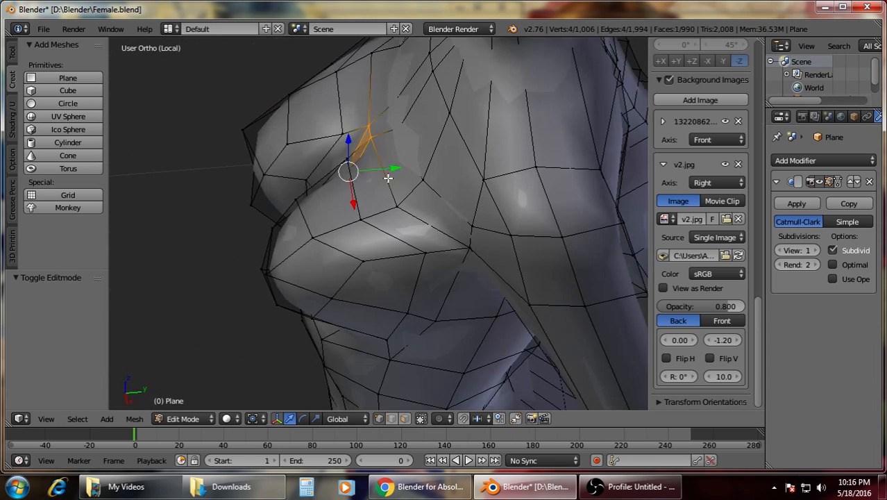
key(g)
key(y)
click(385, 167)
middle_drag(385, 167, 535, 158)
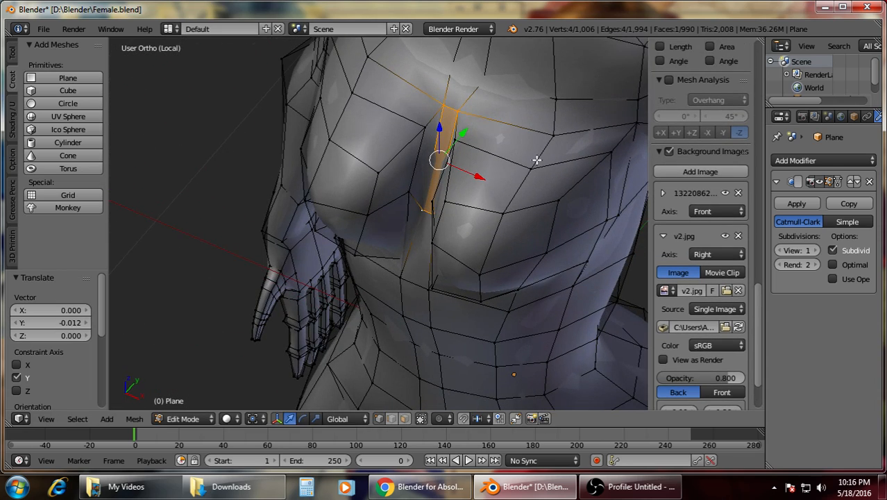
Scale the strip between the breasts to about 0.572 and check the shape in wireframe and smoothed shading.
key(s)
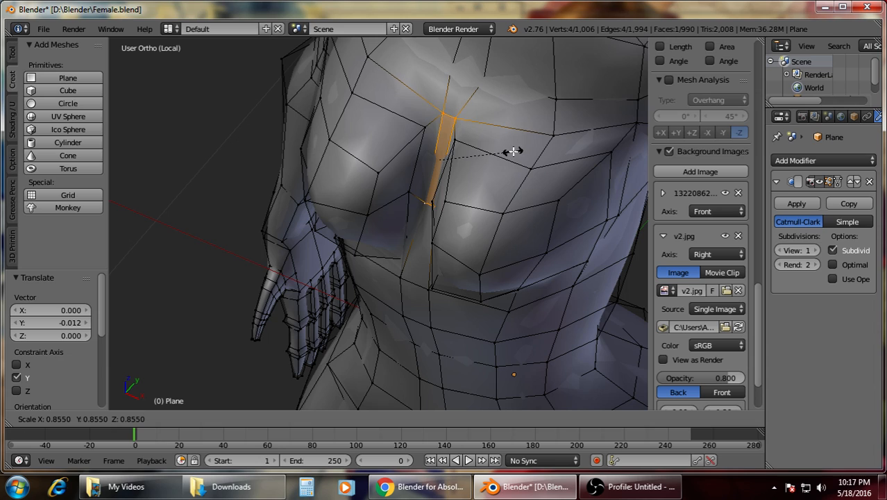
right_click(514, 151)
key(KP_1)
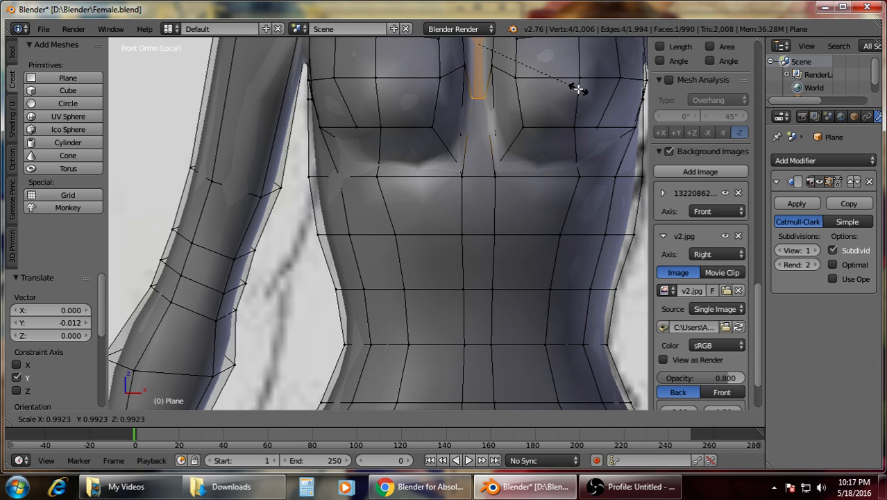
click(535, 75)
scroll(546, 118, down, 4)
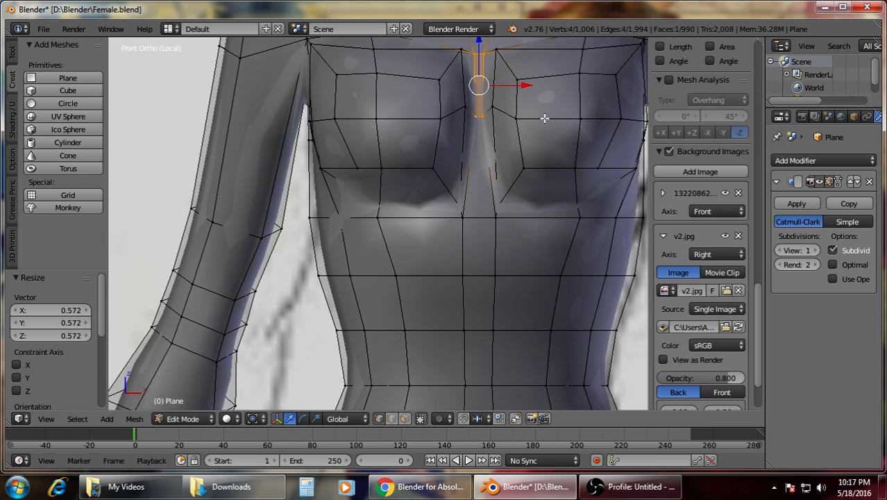
key(z)
middle_drag(509, 230, 485, 230)
scroll(486, 230, up, 2)
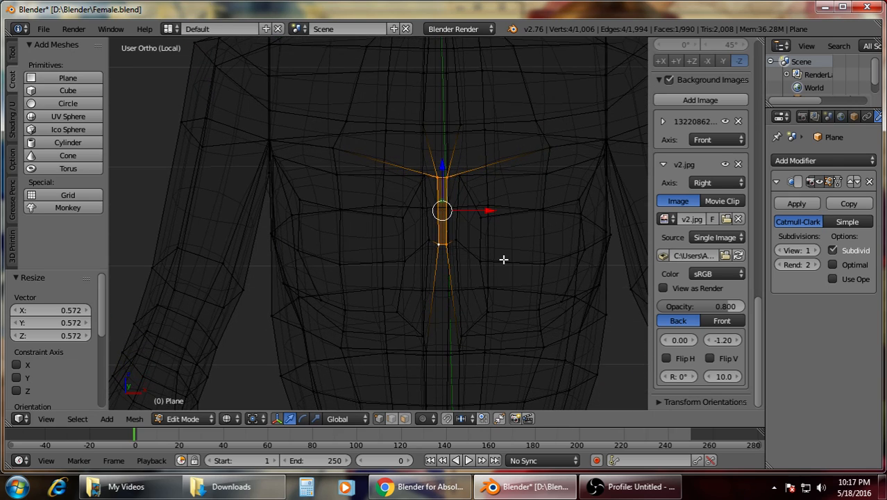
key(z)
key(Tab)
middle_drag(498, 267, 468, 332)
Scale the two central vertices just beneath the breasts closer together and check the full side profile in Object Mode.
key(Tab)
right_click(452, 334)
key(s)
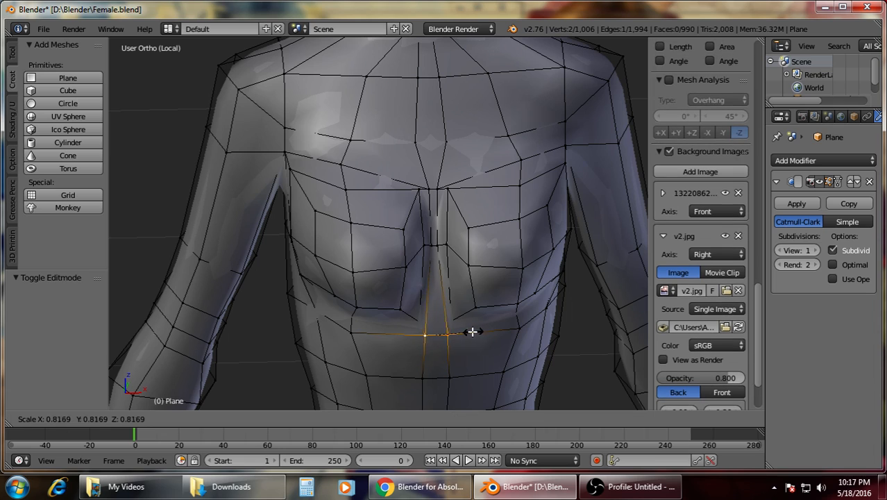
click(463, 332)
key(Tab)
middle_drag(464, 307, 312, 252)
key(KP_3)
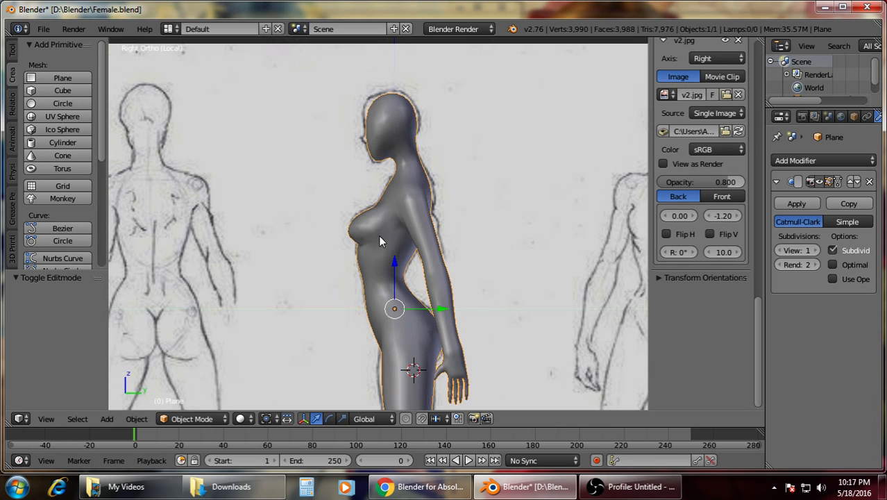
In wireframe side view, select the upper-back vertices behind the shoulder and move them outward along Y to the sketched back outline.
scroll(420, 210, up, 7)
key(Tab)
shift+middle_drag(379, 200, 396, 216)
scroll(396, 216, up, 5)
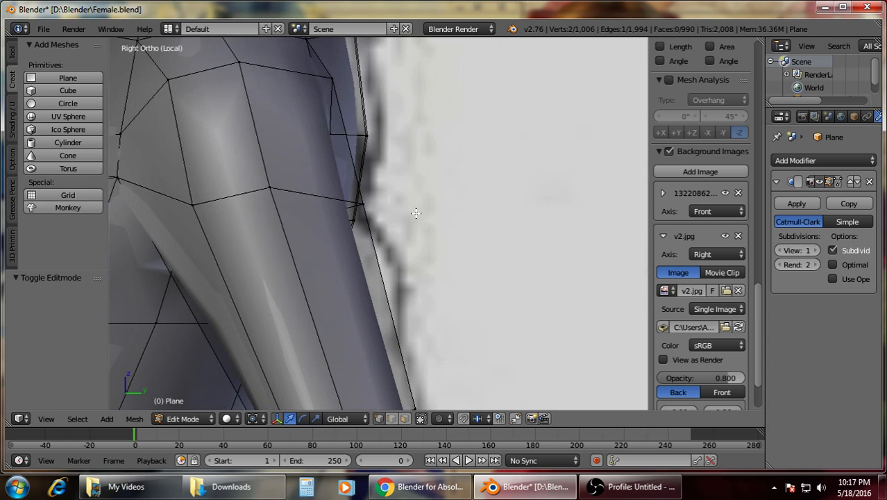
key(z)
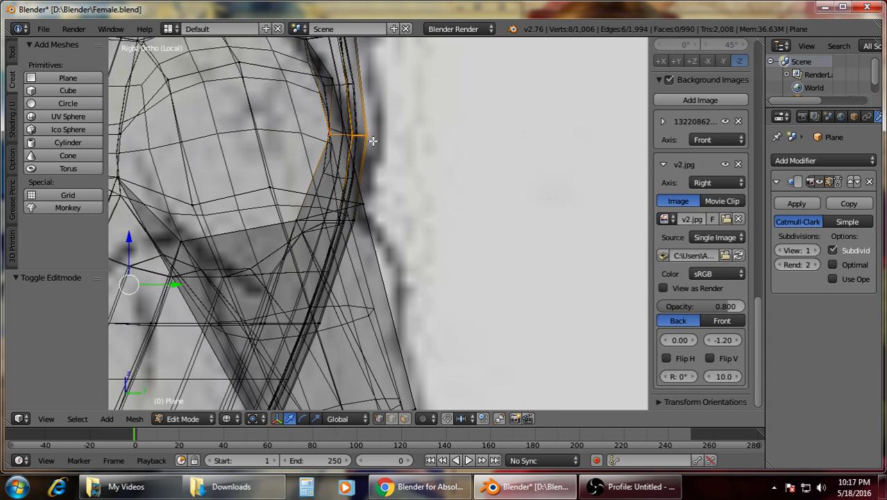
key(a)
drag(394, 150, 407, 133)
key(a)
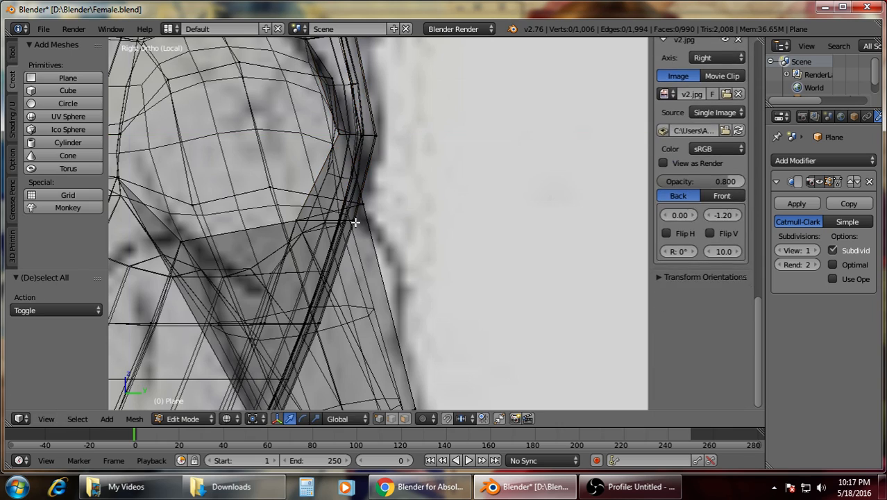
Select the eight vertices of the next back row down, adjust them against the side sketch, and return to smoothed Object Mode.
key(z)
key(z)
scroll(366, 218, up, 2)
key(b)
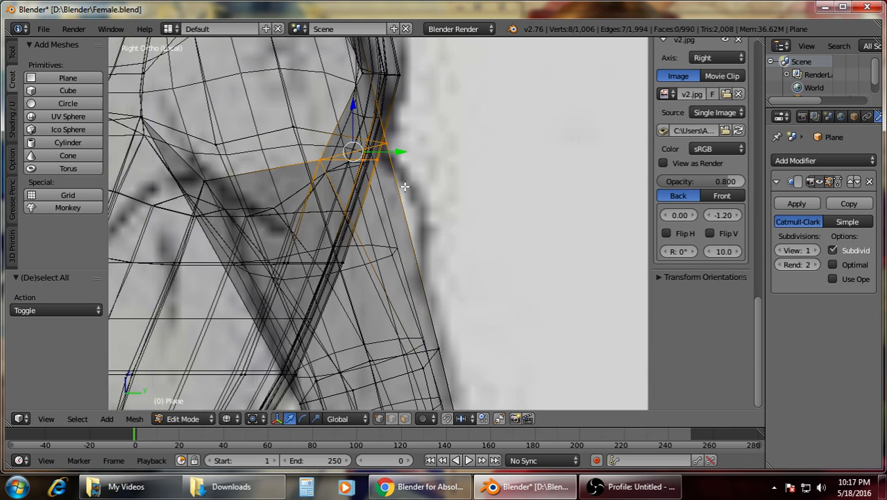
mouse_move(404, 152)
mouse_down()
mouse_move(387, 143)
mouse_move(380, 117)
mouse_up()
key(a)
scroll(395, 152, up, 3)
key(a)
scroll(381, 117, down, 3)
key(z)
scroll(198, 293, down, 3)
key(Tab)
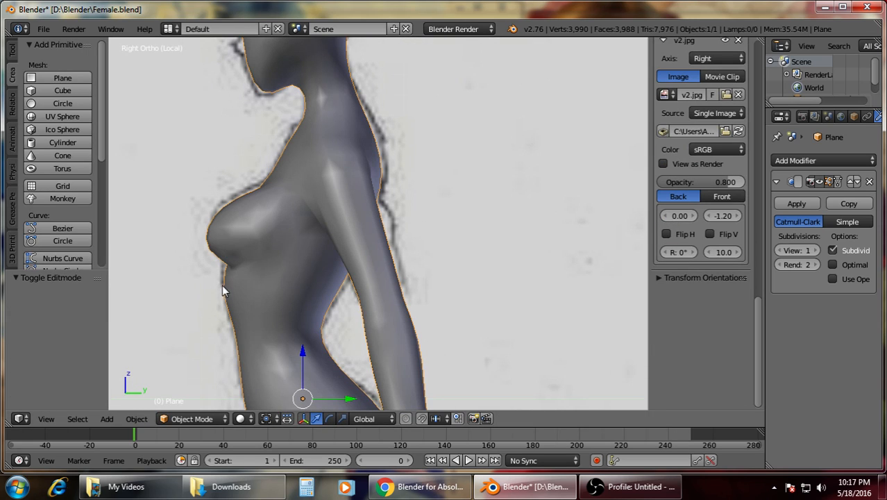
Nudge the mirrored pair of inner lower breast vertices from a view beneath the chest and check the smoothed shape in Object Mode.
middle_drag(222, 285, 404, 273)
key(KP_1)
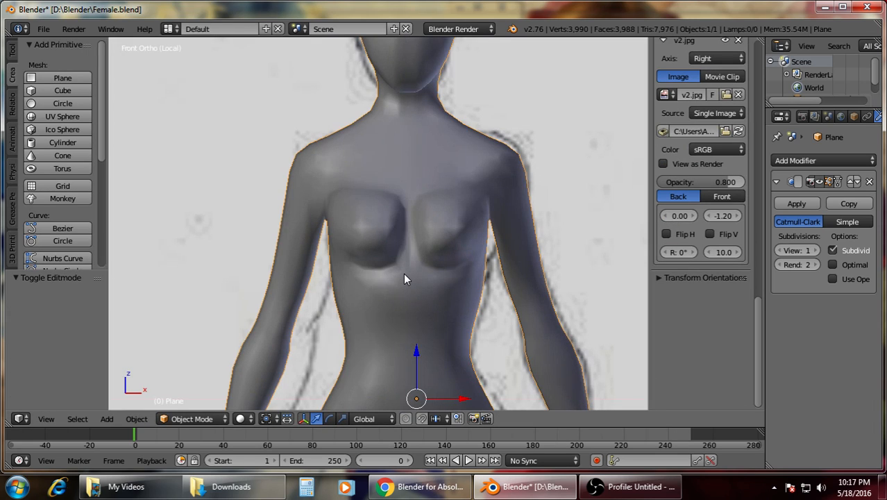
key(z)
key(z)
key(Tab)
middle_drag(429, 273, 462, 279)
scroll(463, 277, up, 4)
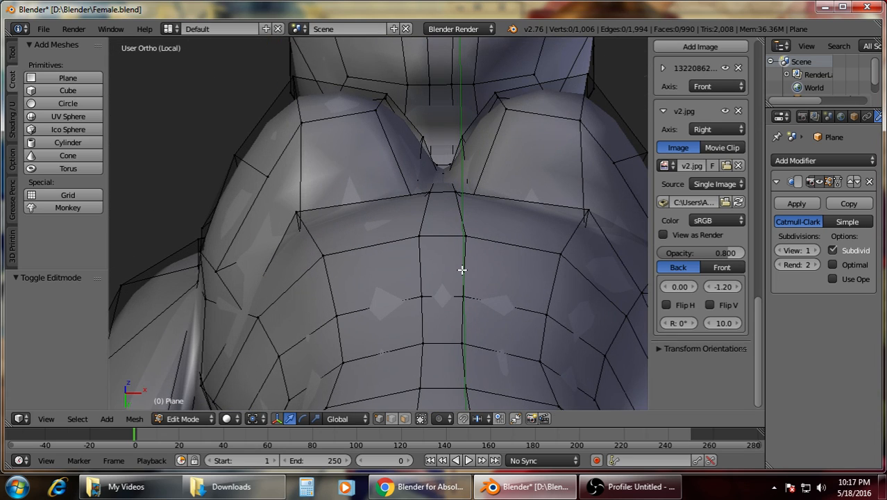
right_click(509, 117)
drag(442, 151, 442, 159)
key(Tab)
scroll(455, 149, down, 3)
middle_drag(455, 149, 443, 243)
scroll(448, 260, down, 4)
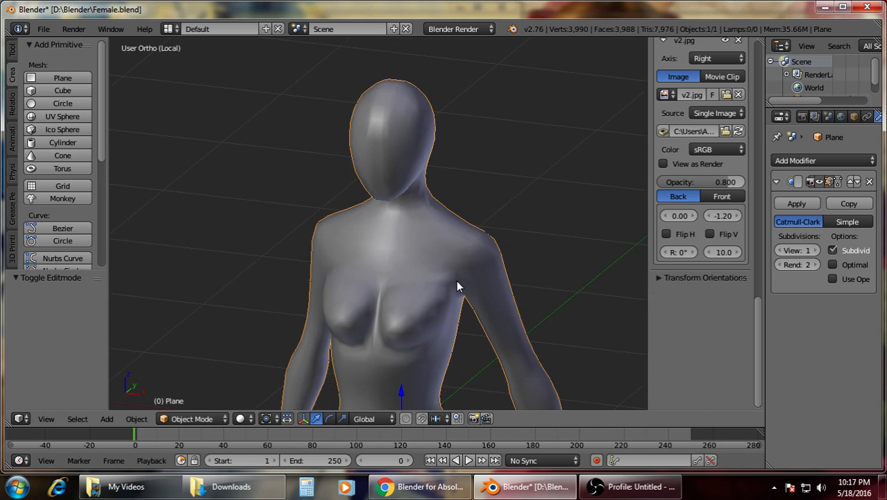
middle_drag(456, 279, 500, 277)
Lower the mirrored pair of upper outer breast vertices slightly along Z in front view and check the smoothed result.
key(Tab)
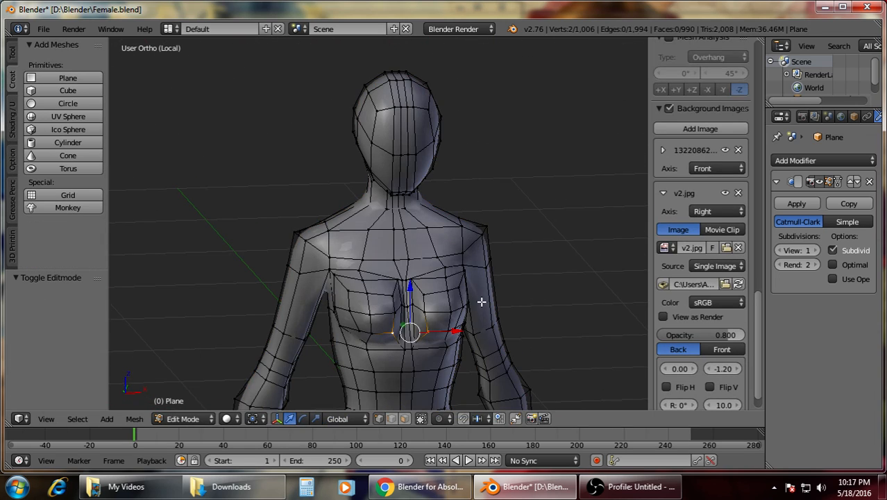
scroll(511, 192, up, 3)
key(KP_1)
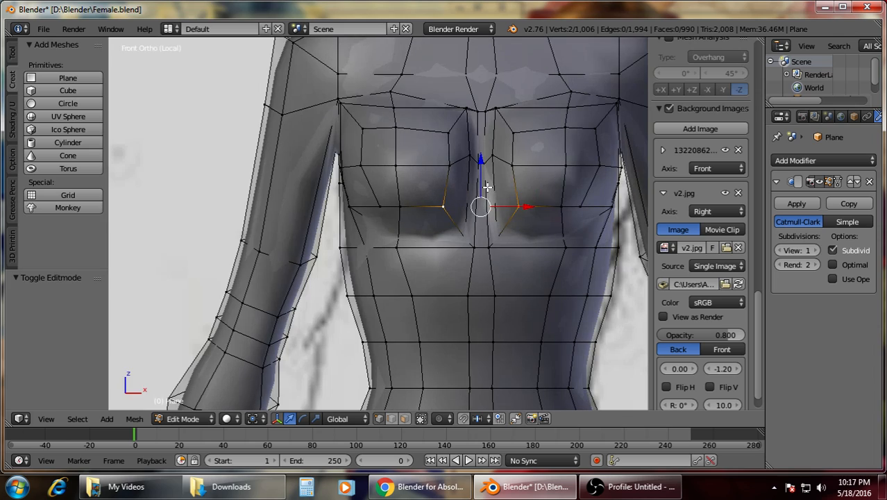
key(a)
right_click(368, 128)
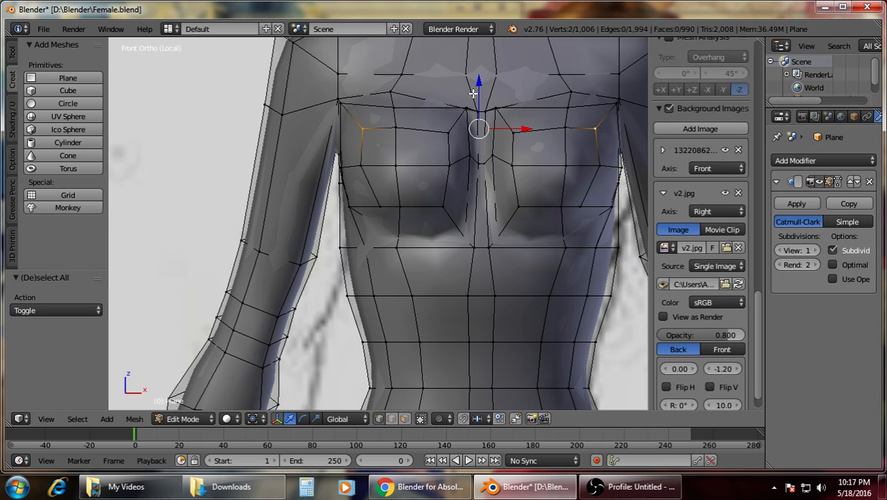
drag(479, 88, 481, 94)
key(Tab)
key(Tab)
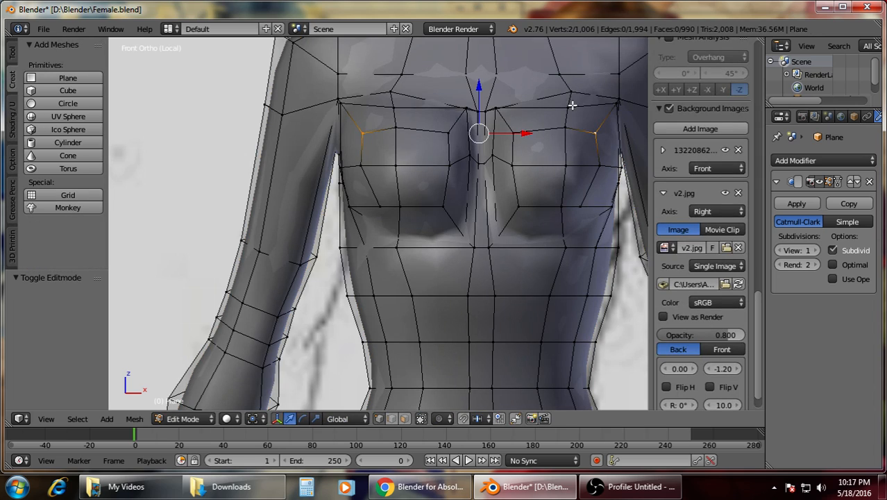
Raise the mirrored middle vertices of the breasts' top edge slightly along Z and check the smoothed chest in Object Mode.
shift+right_click(571, 106)
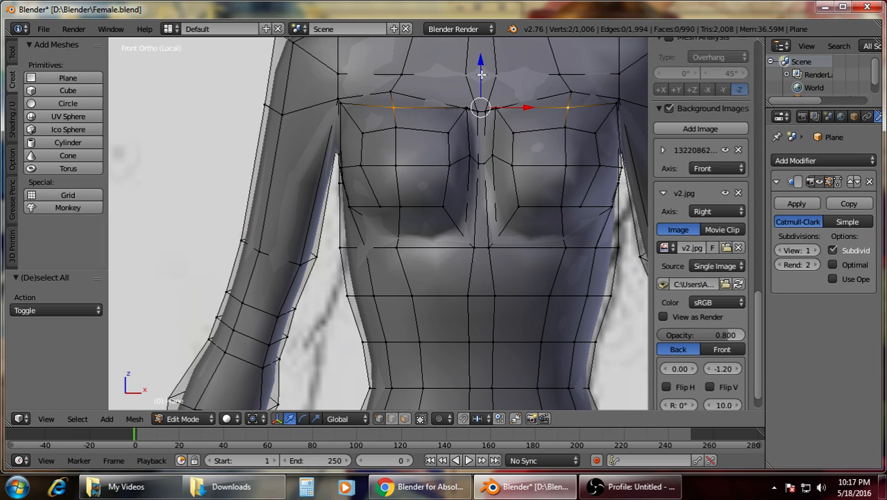
drag(481, 74, 485, 67)
key(a)
scroll(484, 67, down, 3)
key(Tab)
key(Tab)
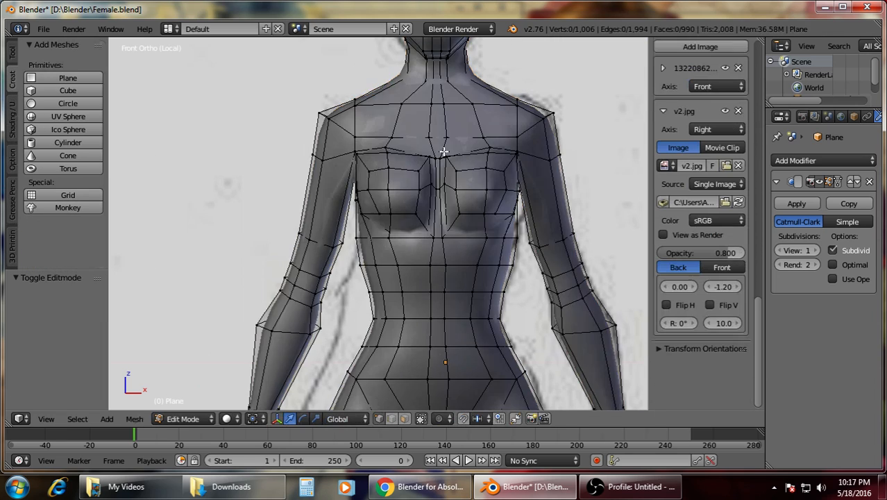
middle_drag(444, 151, 518, 248)
key(Tab)
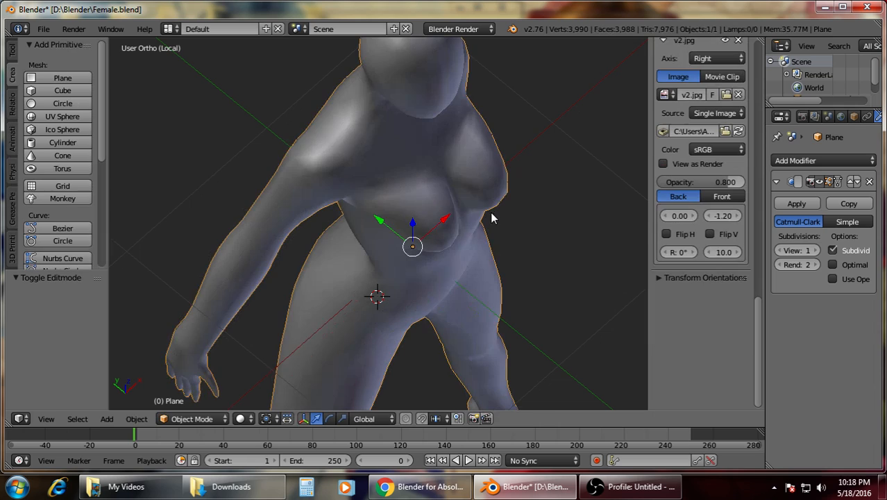
Select the two central chest vertices at the upper end of the cleavage and raise them along Z in front view.
middle_drag(492, 214, 428, 198)
scroll(427, 197, up, 5)
key(Tab)
scroll(512, 185, down, 3)
middle_drag(514, 183, 510, 163)
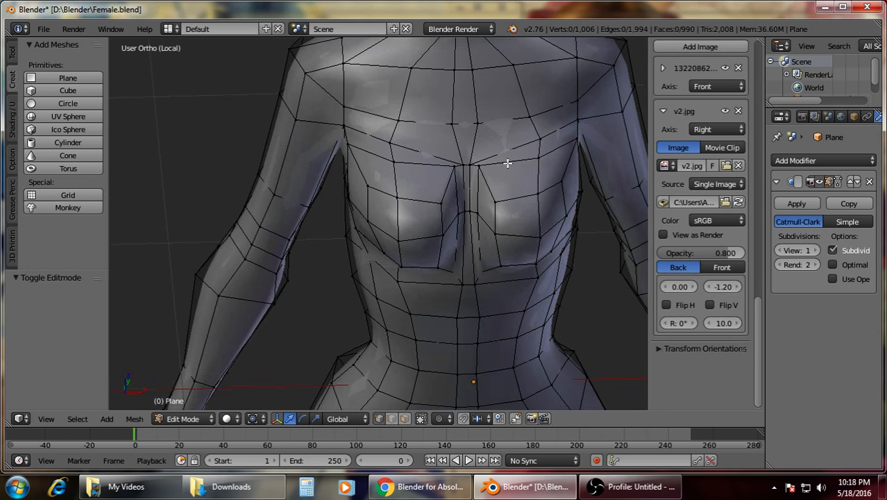
key(KP_1)
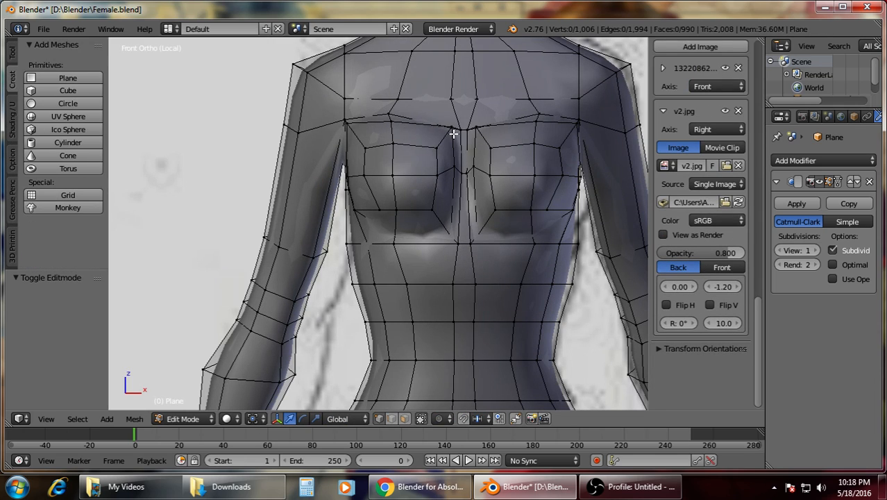
scroll(453, 133, up, 4)
middle_drag(453, 133, 458, 217)
right_click(512, 185)
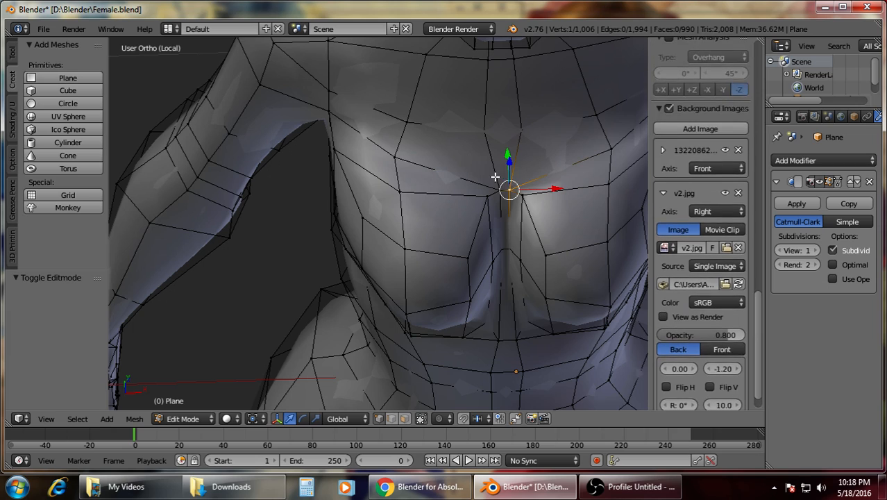
shift+right_click(495, 177)
key(KP_1)
drag(502, 67, 502, 42)
scroll(461, 94, down, 3)
key(a)
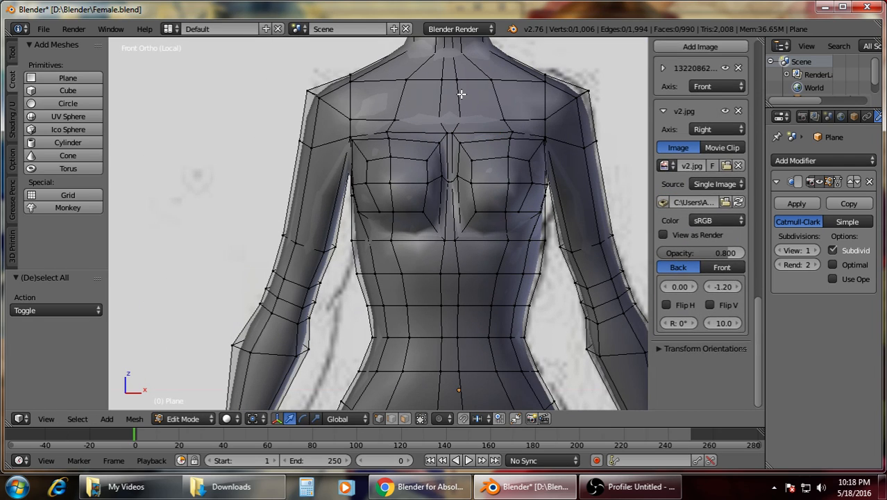
Examine the chest profile and the full smoothed figure from the side, front and oblique angles against the reference sketches.
key(KP_3)
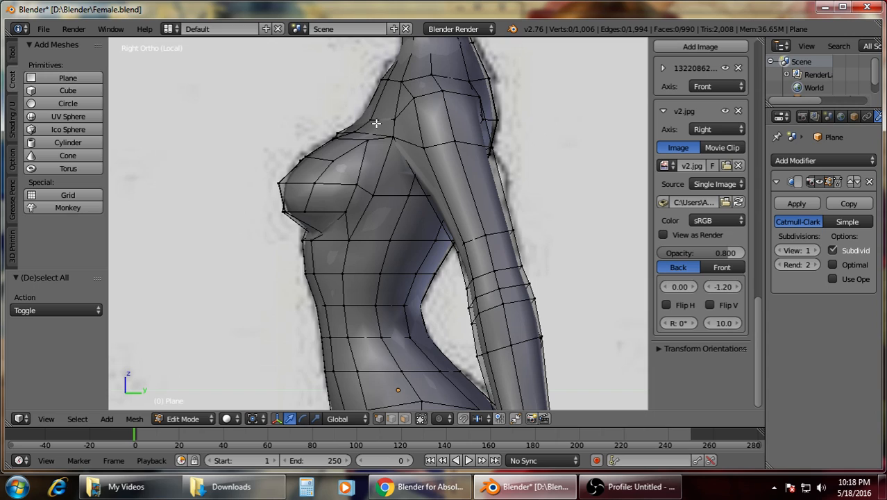
scroll(374, 121, up, 2)
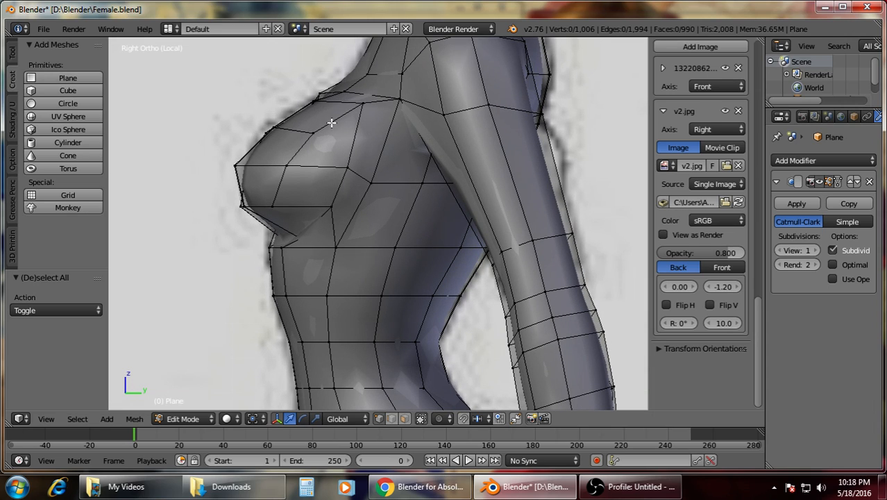
middle_drag(318, 142, 520, 231)
middle_drag(488, 184, 400, 233)
key(Tab)
scroll(462, 175, down, 3)
scroll(488, 120, down, 4)
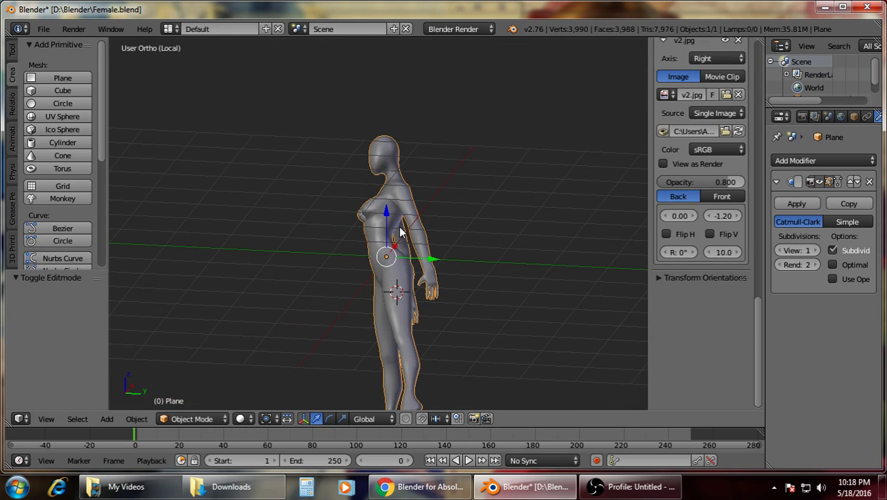
key(KP_1)
scroll(401, 233, down, 4)
scroll(422, 211, up, 7)
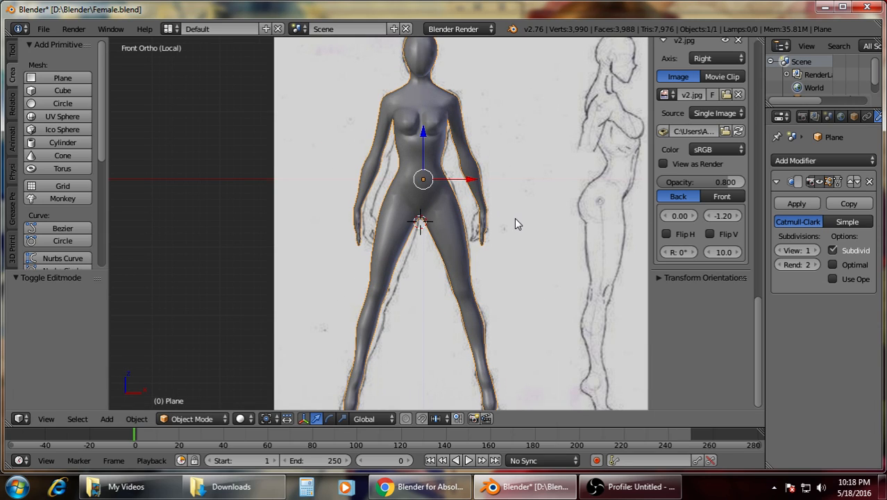
middle_drag(522, 227, 450, 246)
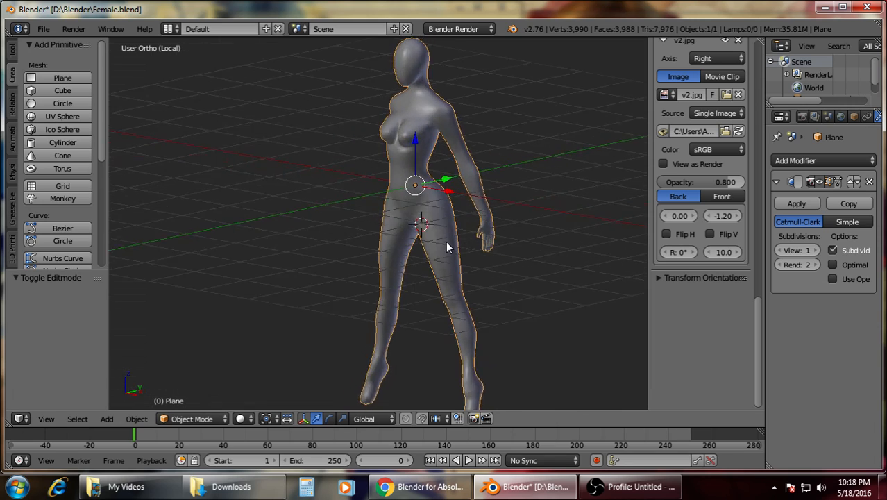
Select the mirrored pair of front hip vertices just above the thighs and move them slightly backward along Y in side view.
key(Tab)
scroll(450, 243, up, 4)
key(KP_3)
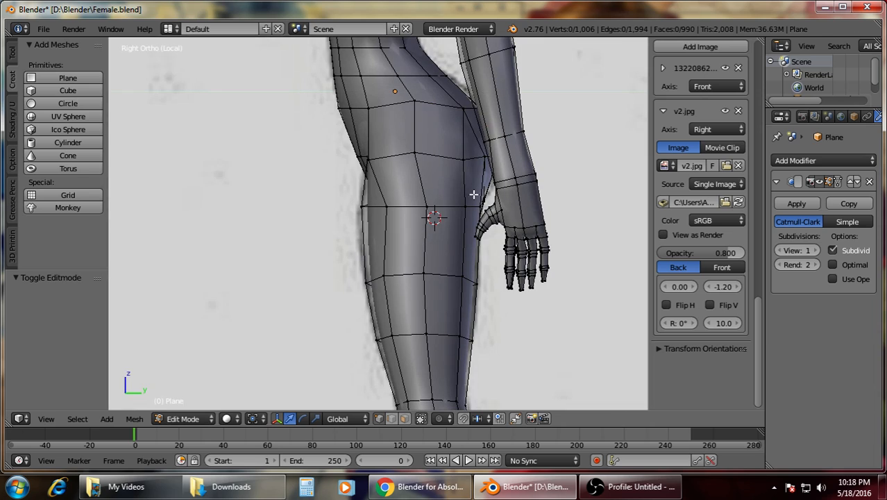
scroll(422, 182, up, 3)
middle_drag(405, 140, 491, 164)
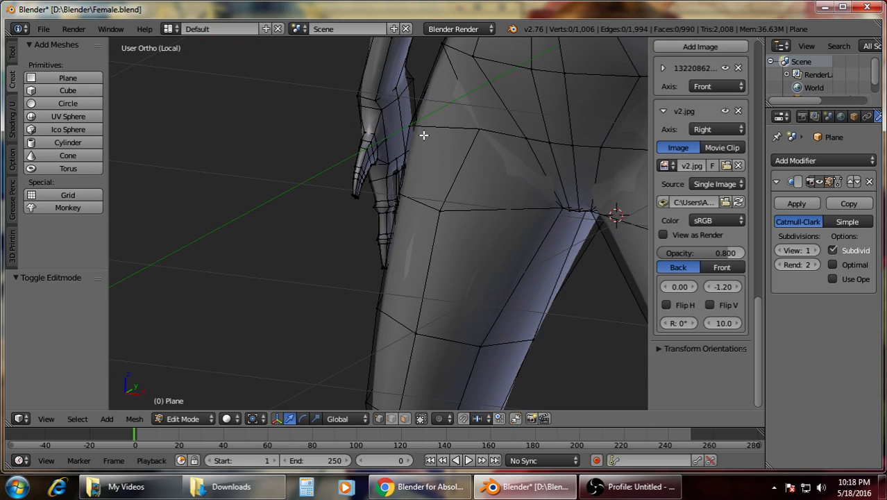
right_click(424, 135)
scroll(429, 130, down, 2)
middle_drag(429, 130, 578, 192)
key(KP_3)
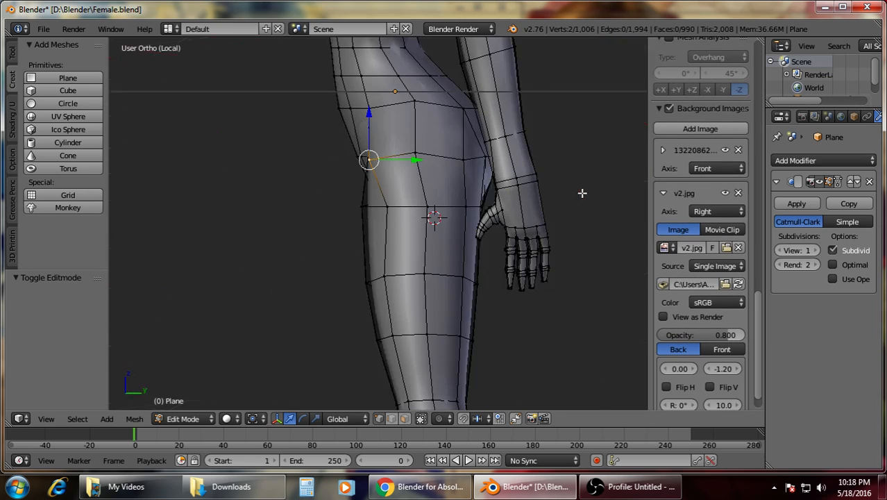
drag(414, 162, 423, 162)
key(a)
key(z)
key(b)
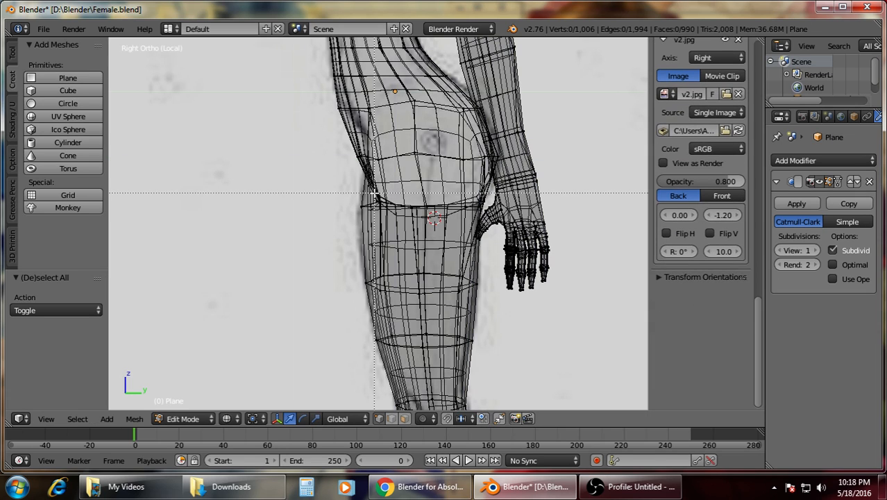
drag(373, 193, 396, 221)
key(a)
key(a)
key(a)
middle_drag(395, 221, 422, 248)
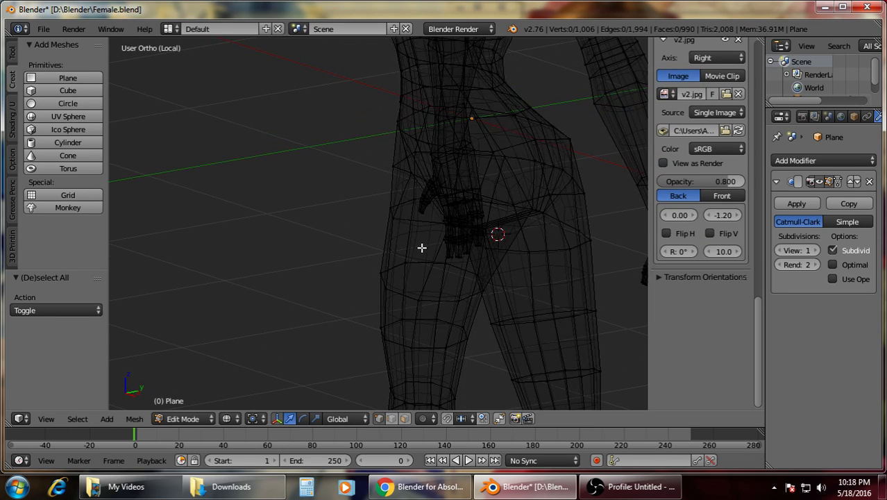
key(z)
Select the mirrored pair of outer front vertices on the uppermost thigh loop and move them -0.042 along Y in side view.
right_click(524, 252)
middle_drag(386, 220, 437, 228)
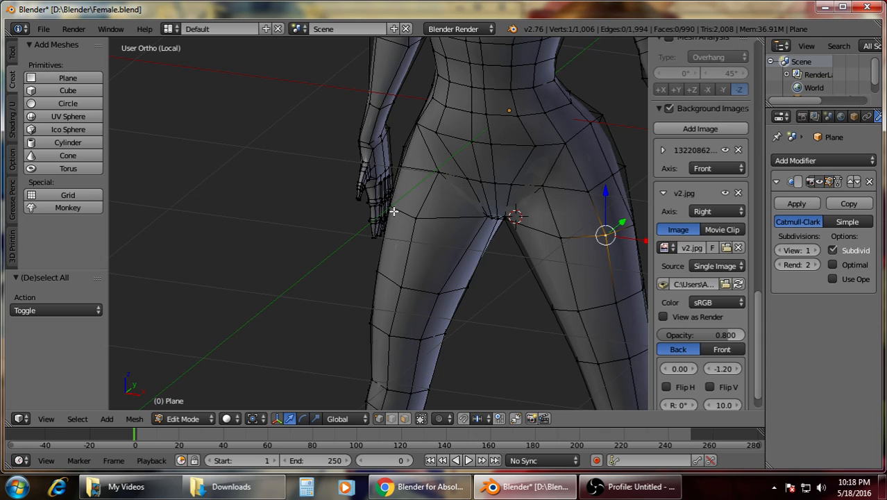
key(KP_3)
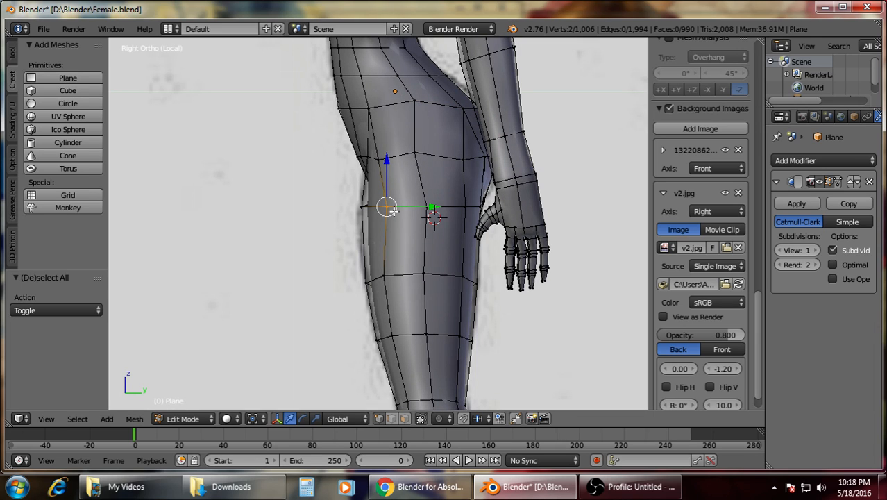
scroll(391, 211, down, 3)
middle_drag(382, 214, 503, 257)
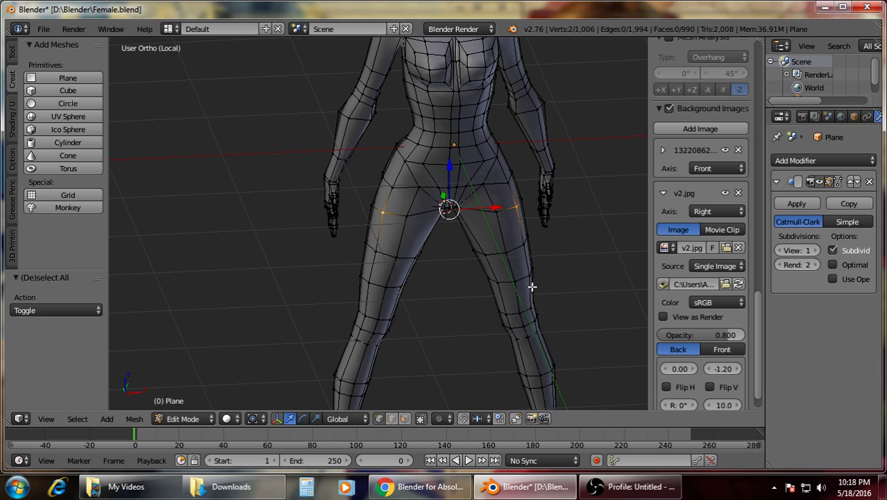
key(KP_3)
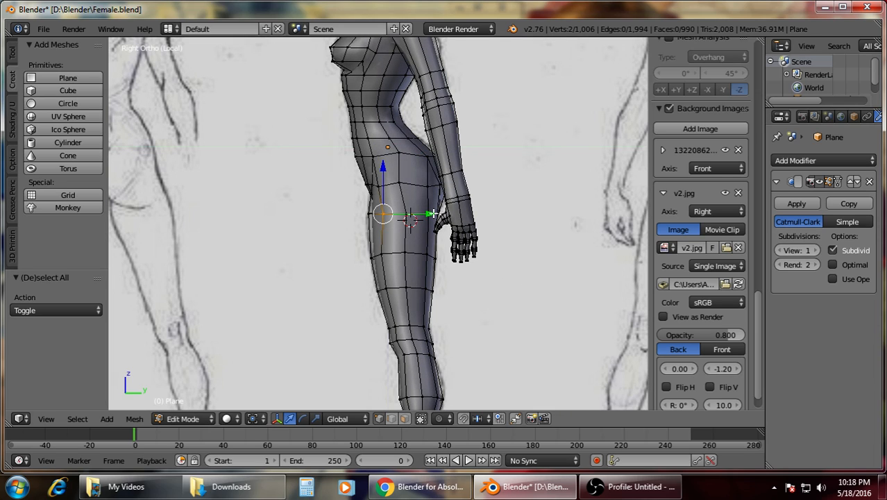
scroll(430, 214, up, 2)
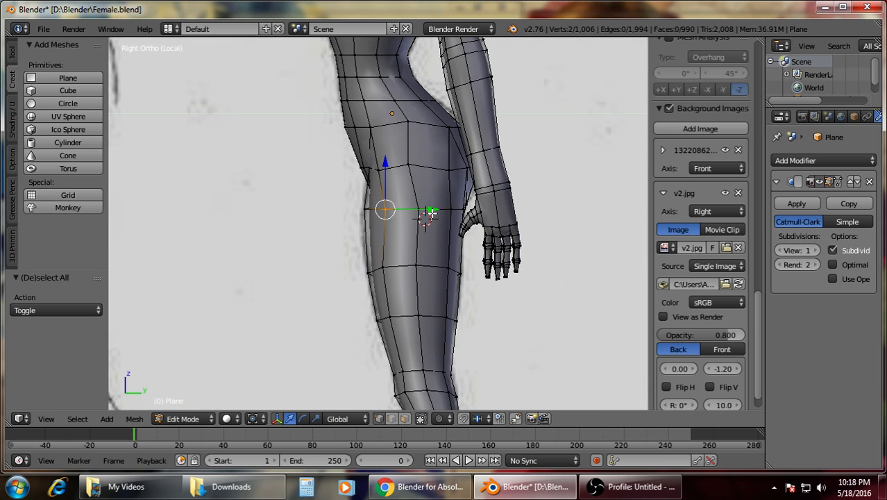
scroll(431, 214, up, 2)
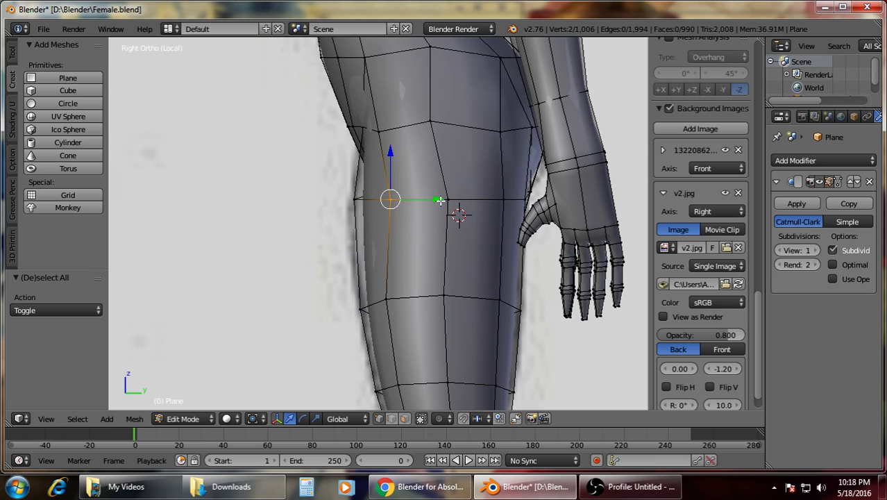
drag(439, 201, 440, 201)
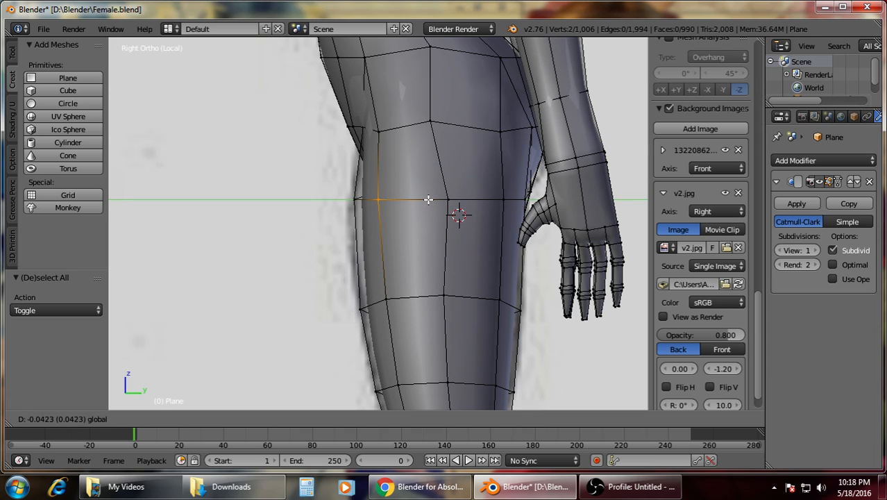
drag(428, 199, 429, 199)
Move the same upper thigh pair a further -0.019 along Y, then deselect everything.
scroll(429, 199, down, 3)
shift+middle_drag(463, 272, 460, 195)
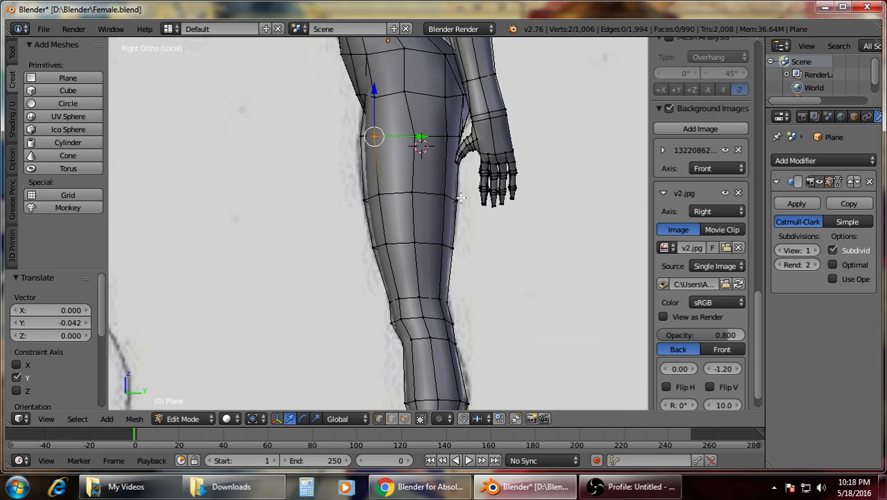
scroll(460, 194, up, 1)
drag(423, 115, 420, 114)
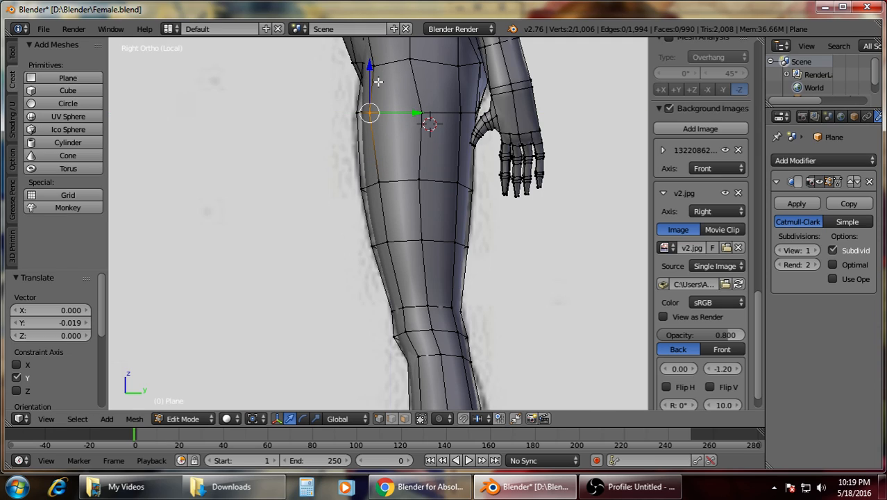
key(a)
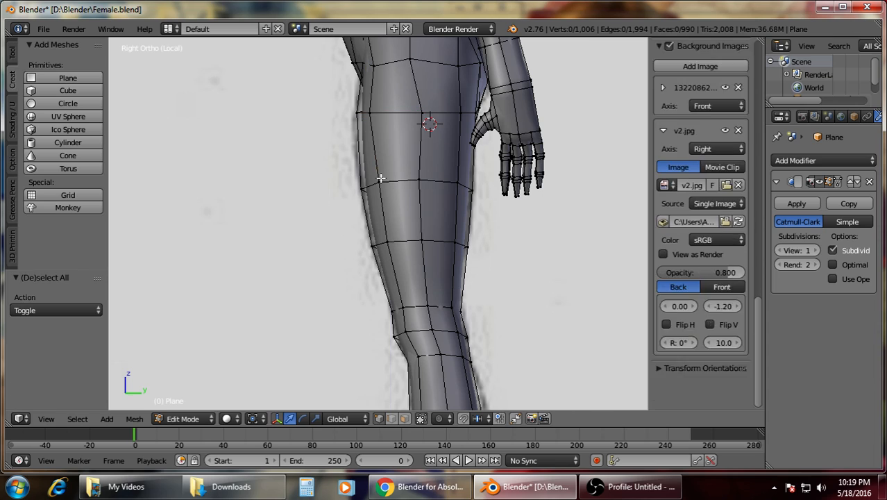
Box-select the front-side vertices of the next thigh loop down through the mesh and move them about -0.029 along Y.
key(z)
key(z)
key(z)
key(b)
drag(371, 162, 421, 190)
key(z)
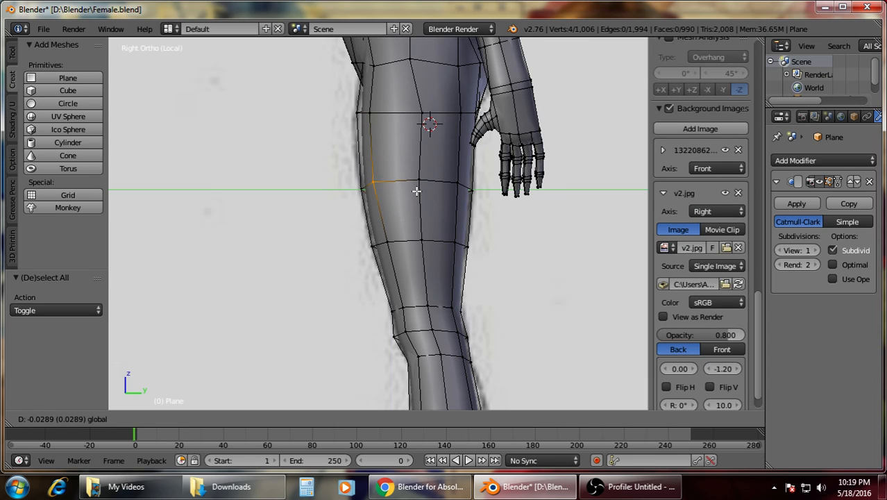
click(417, 191)
key(a)
key(a)
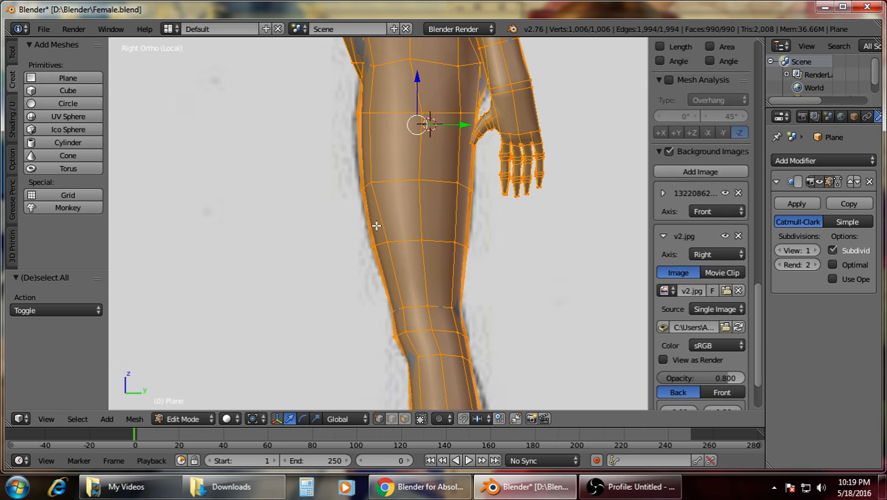
key(a)
Select the front-side vertices of the lower thigh loop above the knee and move them slightly forward along Y.
key(z)
drag(401, 251, 402, 250)
key(z)
key(g)
key(y)
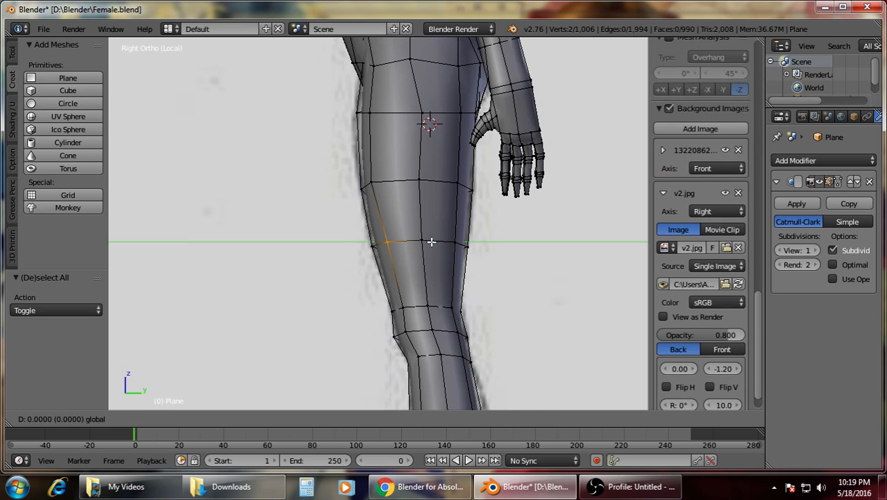
click(427, 243)
key(a)
Box-select the middle side vertices of the lower hip loop in wireframe and move them slightly backward along Y.
scroll(421, 241, down, 2)
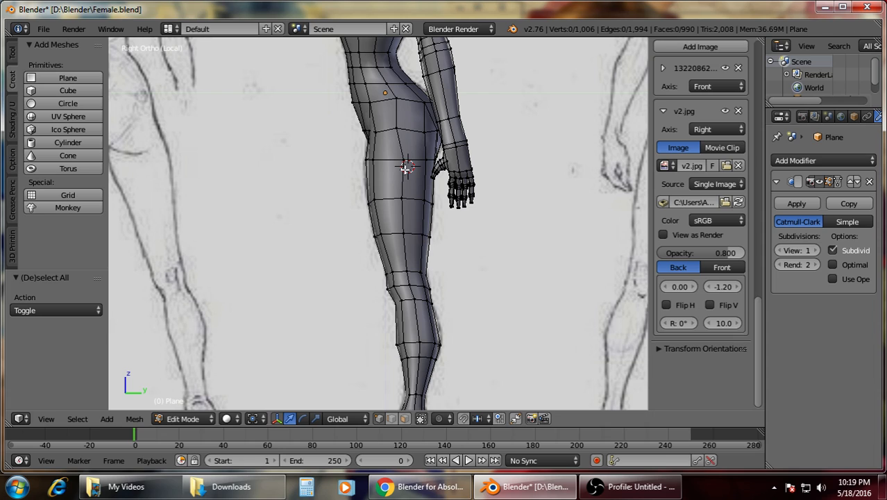
shift+middle_drag(407, 161, 414, 285)
scroll(414, 277, up, 3)
key(z)
key(b)
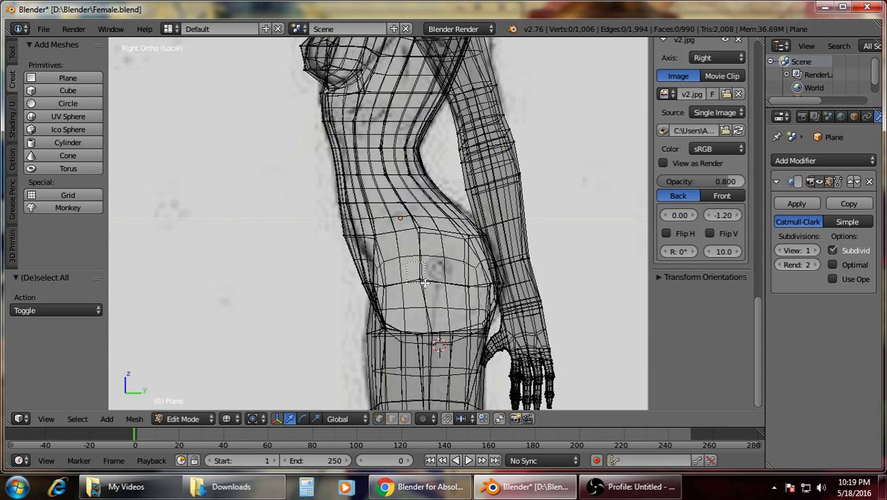
mouse_move(410, 261)
mouse_down()
mouse_move(431, 290)
mouse_move(473, 273)
mouse_up()
key(a)
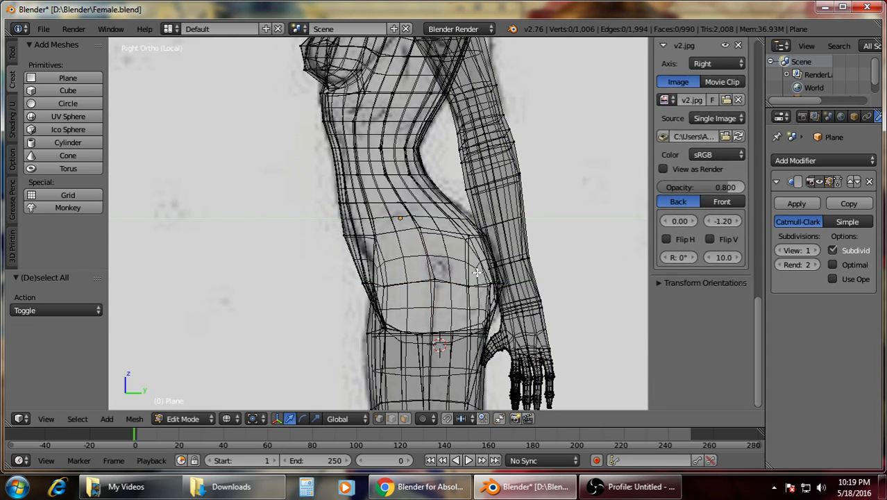
key(z)
Reselect the mirrored middle side vertices of the lower hip loop and lower them slightly along Z in side view.
scroll(474, 271, down, 3)
scroll(422, 344, up, 3)
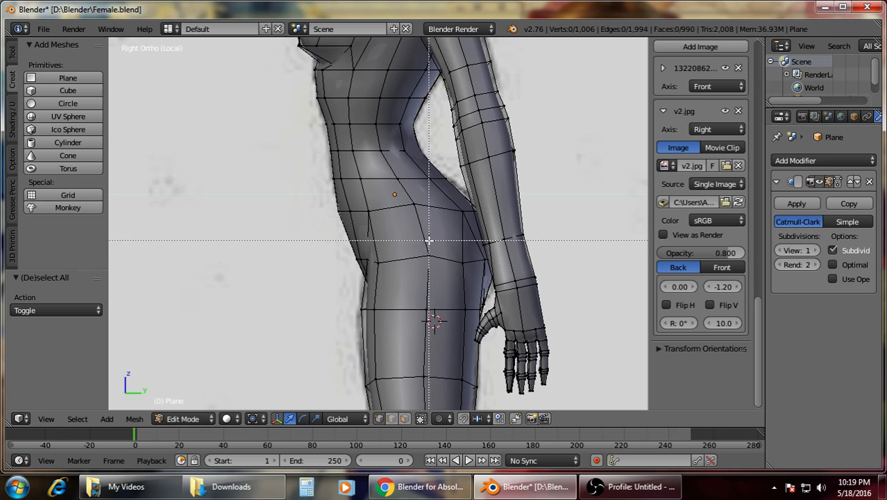
key(Escape)
middle_drag(417, 237, 431, 277)
scroll(528, 243, down, 2)
key(KP_3)
scroll(431, 271, up, 5)
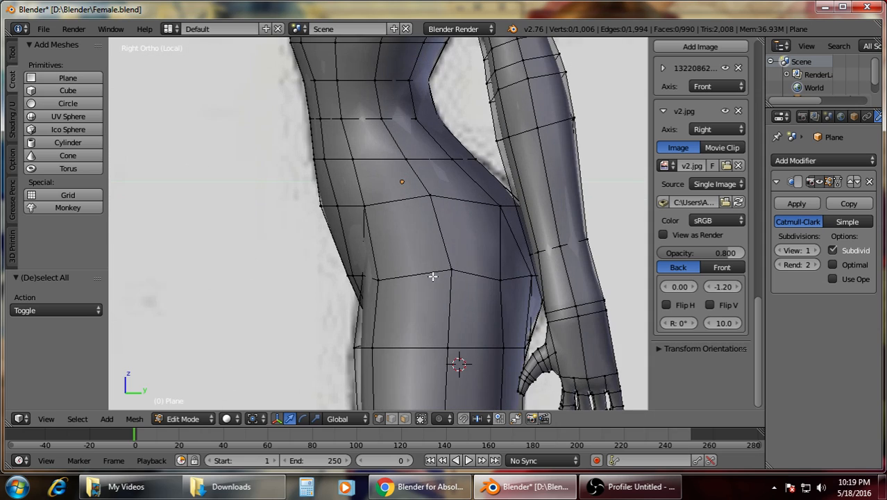
drag(448, 291, 448, 291)
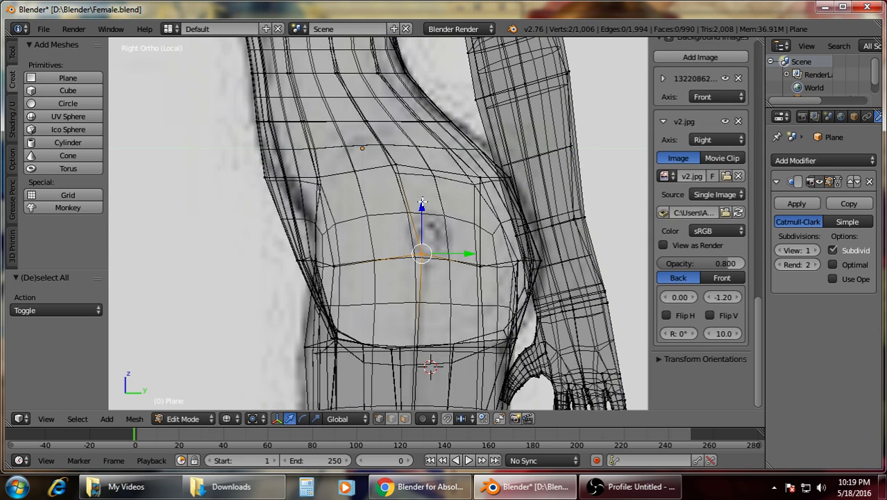
key(g)
key(z)
click(418, 217)
key(a)
key(z)
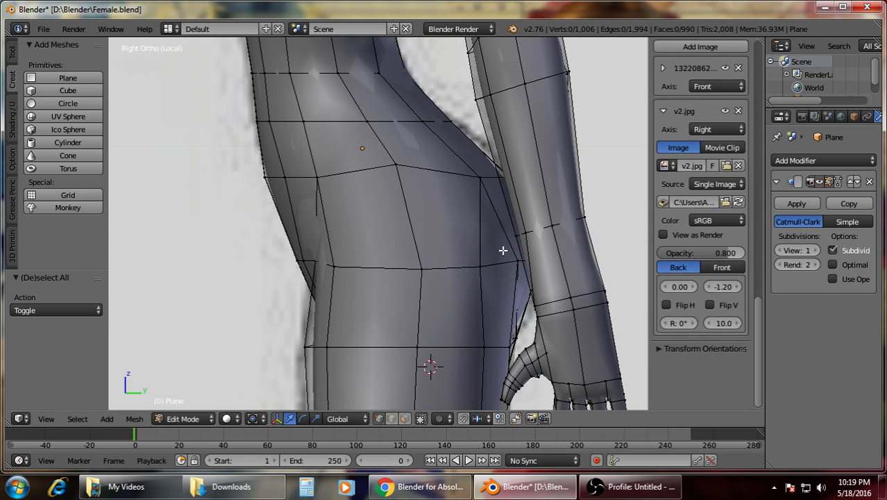
Box-select the rear-side vertices of the lower hip loop in wireframe and move them slightly backward along Y.
scroll(514, 262, down, 1)
key(z)
key(b)
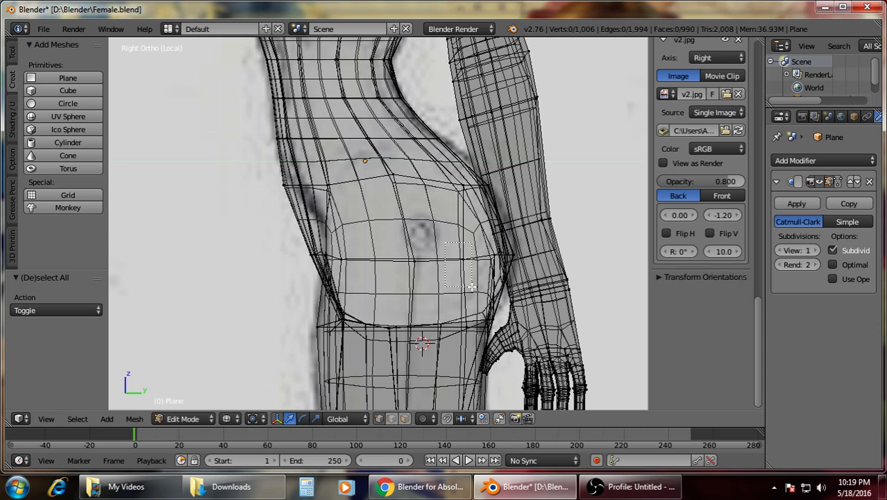
mouse_move(449, 246)
mouse_down()
mouse_move(479, 274)
mouse_move(518, 261)
mouse_up()
key(a)
Select the rear-side vertices of the uppermost thigh loop at crotch height and move them slightly backward along Y.
shift+middle_drag(488, 343, 487, 224)
scroll(487, 224, up, 1)
key(z)
key(z)
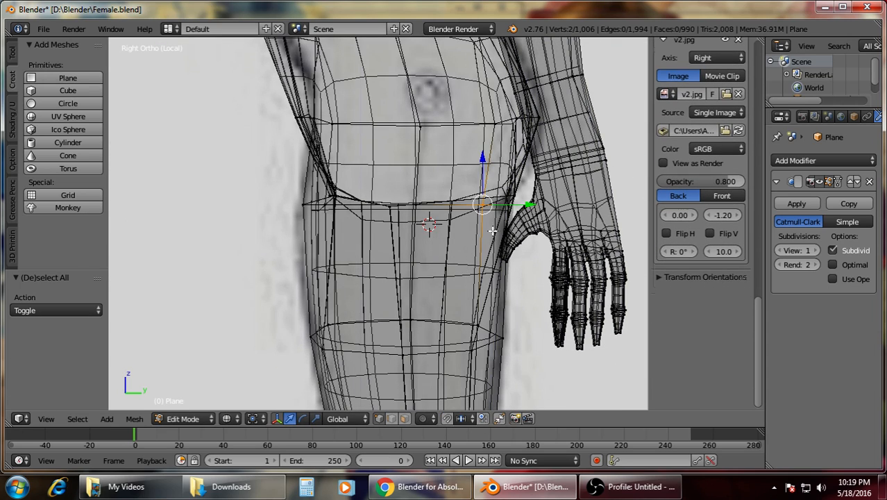
key(a)
key(z)
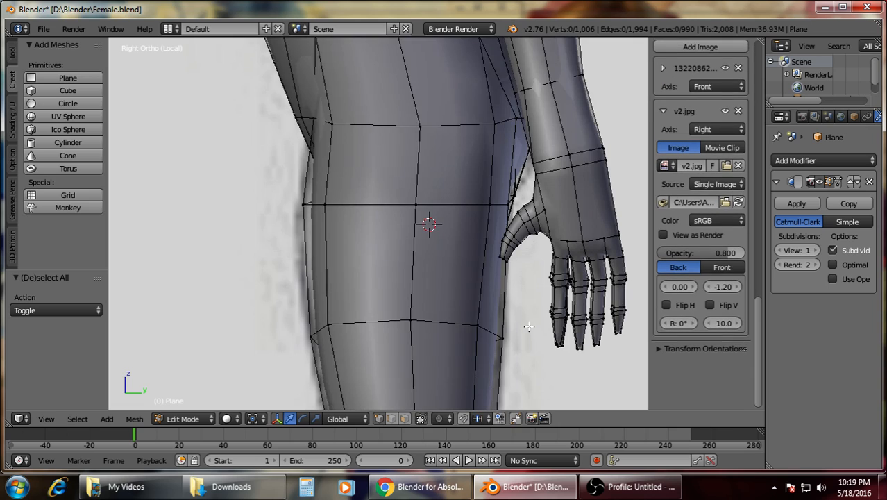
Box-select the rear-side vertices of the next thigh loop down and shift them slightly backward along Y.
shift+middle_drag(529, 326, 506, 193)
key(z)
key(b)
mouse_move(436, 179)
mouse_down()
mouse_move(469, 228)
mouse_move(506, 202)
mouse_up()
key(a)
Box-select the rear-side vertices of the lower thigh loop above the knee and move them slightly backward along Y.
shift+middle_drag(505, 340, 473, 210)
key(z)
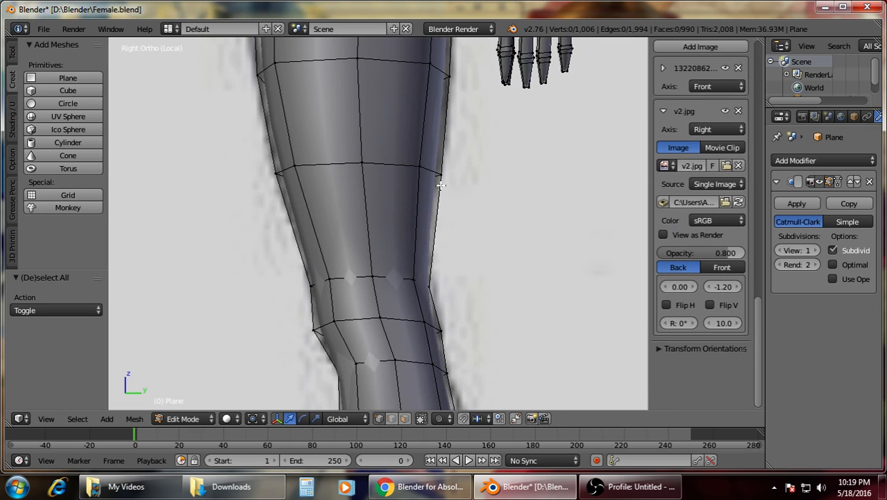
key(z)
key(b)
mouse_move(405, 158)
mouse_down()
mouse_move(433, 193)
mouse_move(464, 174)
mouse_up()
key(a)
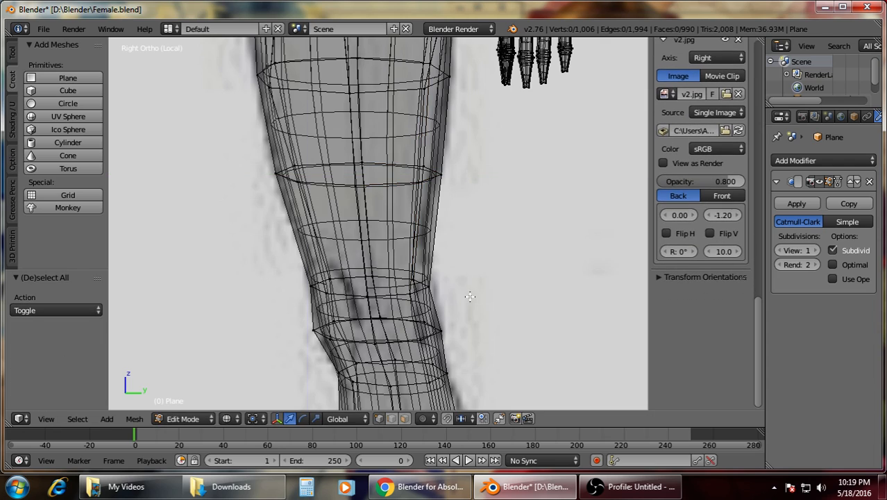
Box-select the rear-side vertices of the two upper knee loops and move them slightly backward along Y.
shift+middle_drag(470, 296, 457, 191)
scroll(456, 191, up, 1)
key(z)
key(z)
key(b)
drag(388, 146, 400, 164)
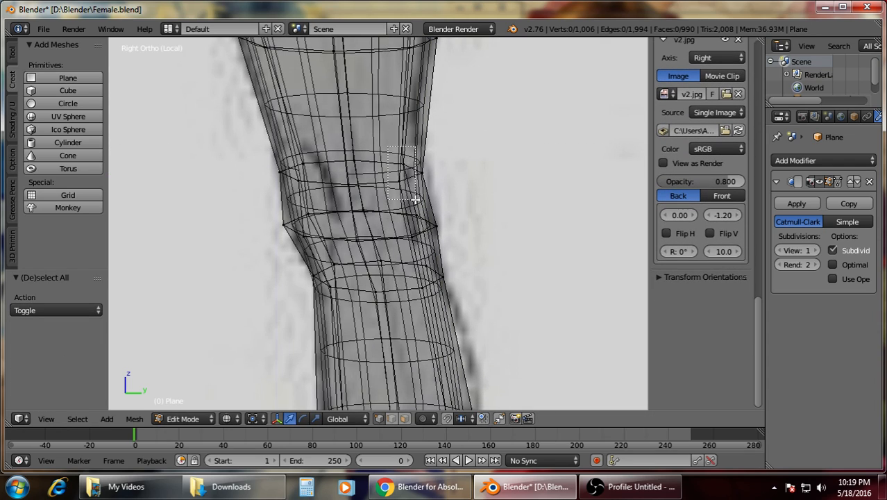
drag(416, 200, 425, 216)
key(z)
key(a)
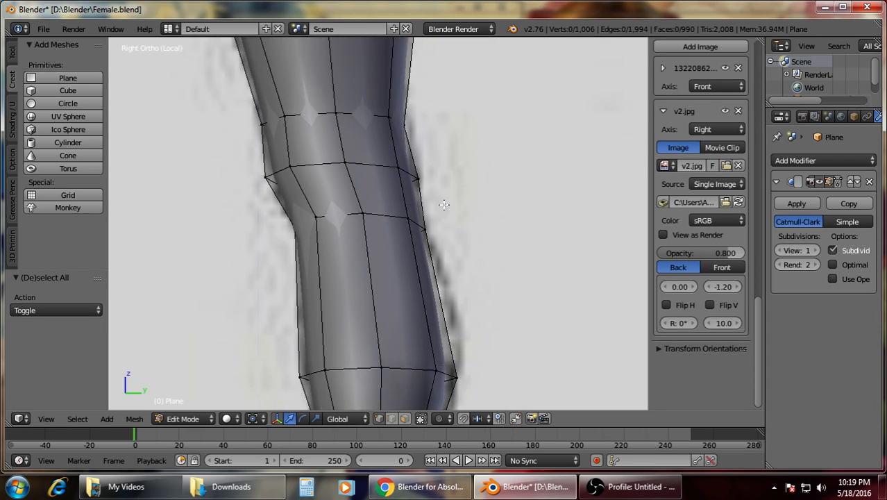
Check the smoothed legs in Object Mode and examine the whole figure's mesh from oblique angles.
scroll(444, 204, down, 3)
key(Tab)
scroll(392, 203, down, 1)
middle_drag(353, 213, 508, 249)
scroll(515, 251, down, 2)
key(Tab)
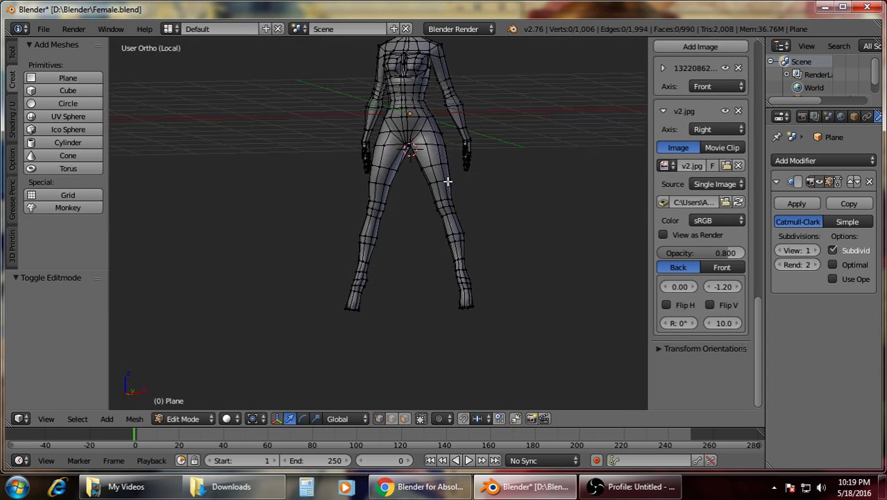
scroll(425, 274, up, 2)
scroll(452, 281, up, 1)
middle_drag(456, 288, 491, 309)
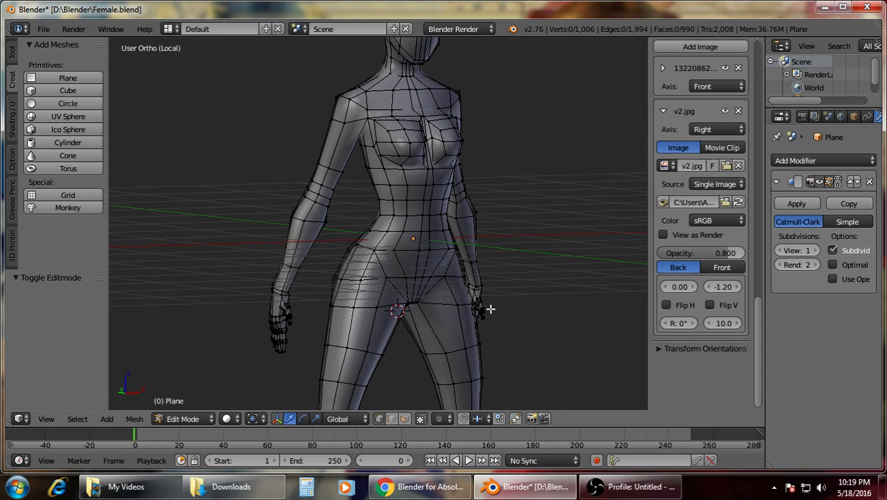
Select the mirrored middle front vertices of the uppermost thigh loop in front view and scale them slightly toward each other.
key(KP_1)
scroll(421, 268, up, 3)
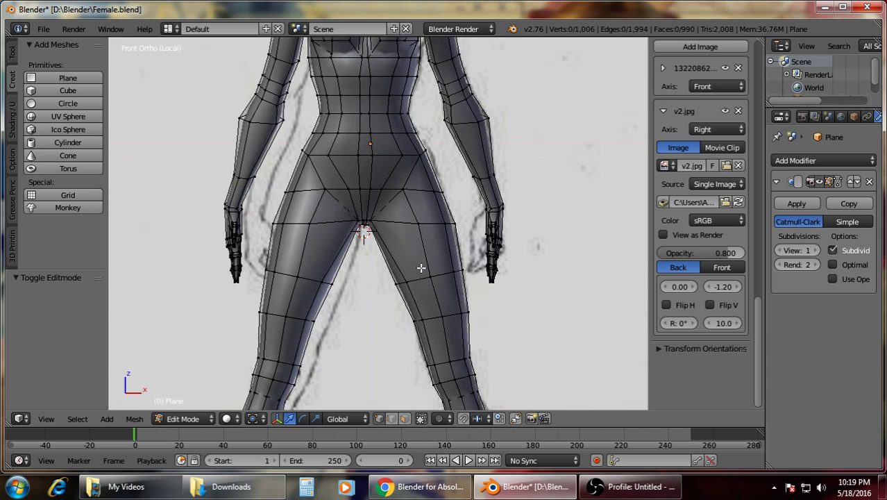
scroll(422, 267, up, 3)
right_click(259, 224)
shift+right_click(447, 223)
key(s)
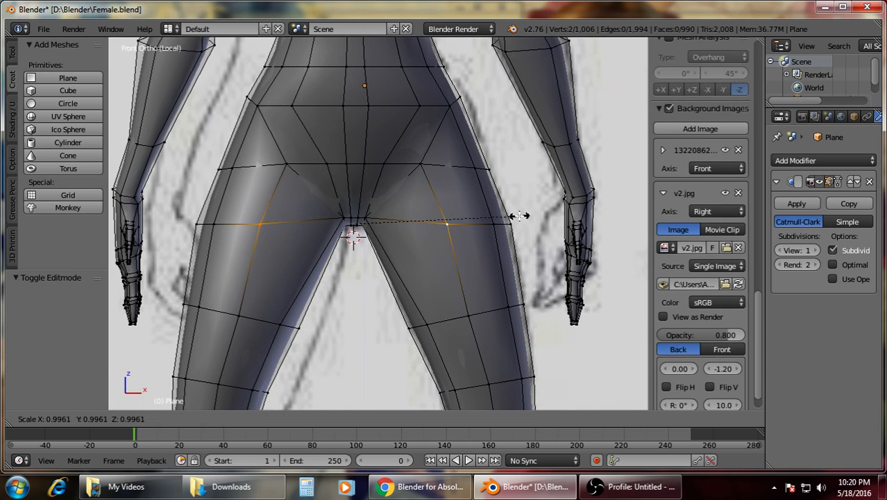
click(505, 224)
key(a)
Select the mirrored pair of inner front vertices on the thigh loop just below the crotch, then clear the selection.
scroll(505, 225, down, 2)
shift+middle_drag(484, 314, 457, 184)
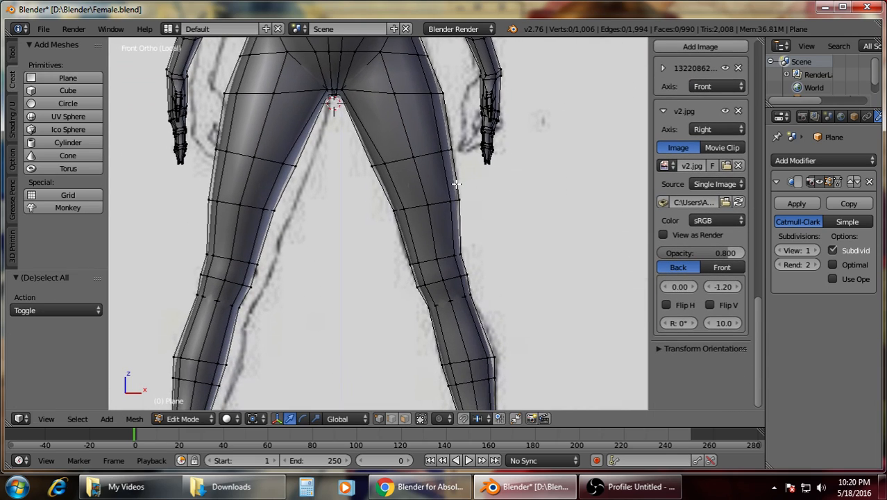
shift+middle_drag(404, 138, 408, 151)
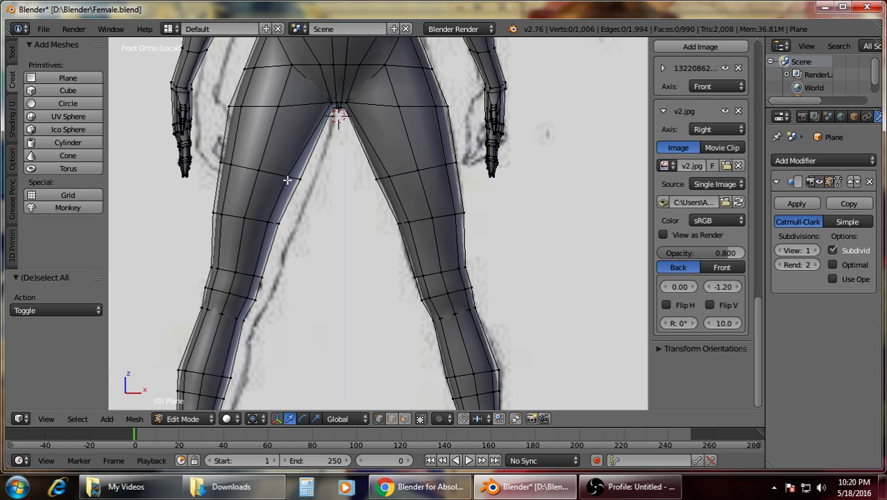
right_click(287, 180)
shift+right_click(391, 176)
scroll(451, 173, up, 2)
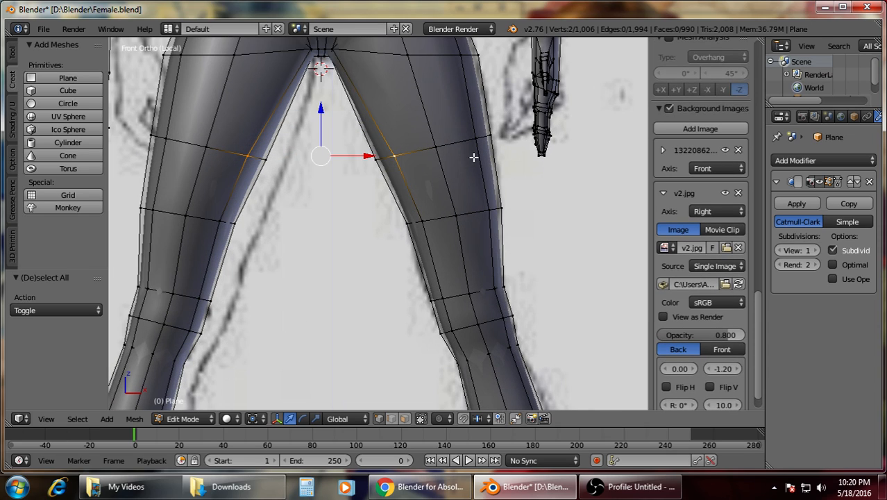
key(a)
Scale the mirrored inner front vertices of the mid-thigh loop toward each other by about 0.96, then clear the selection.
right_click(422, 221)
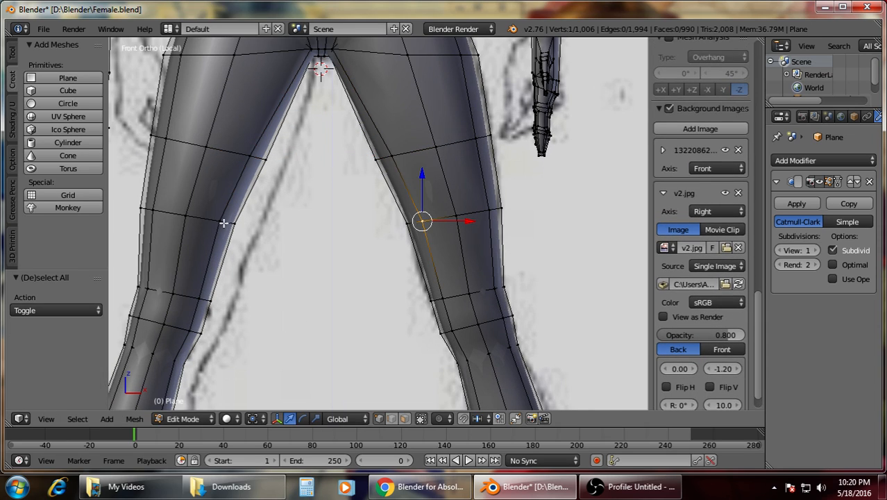
key(s)
click(431, 223)
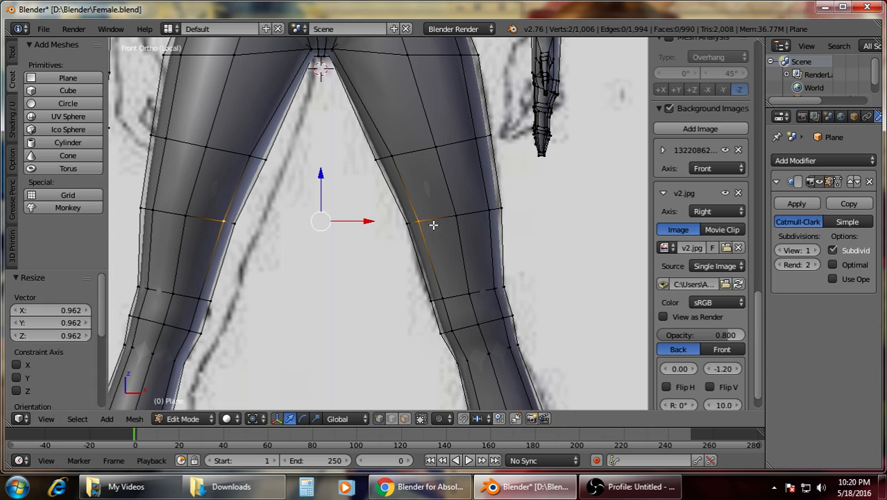
key(a)
Scale the mirrored inner-edge vertices of the thigh loop below the crotch apart by about 1.01 and deselect them.
shift+right_click(375, 159)
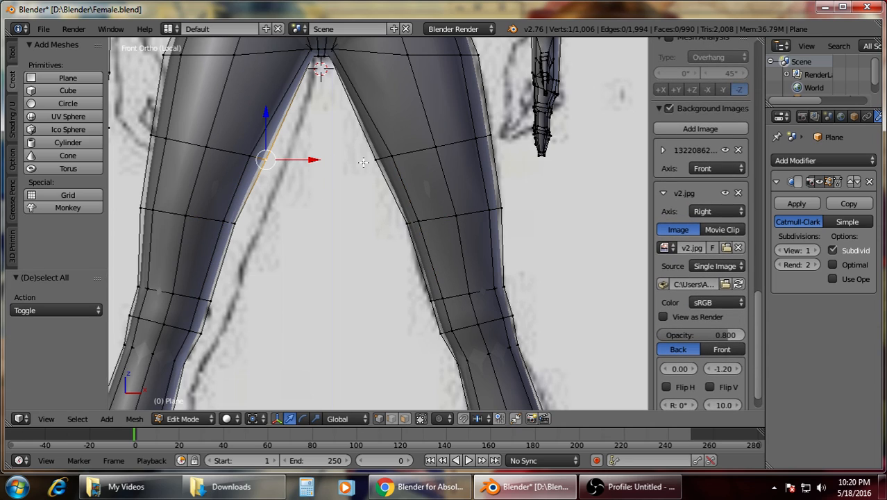
key(s)
click(437, 156)
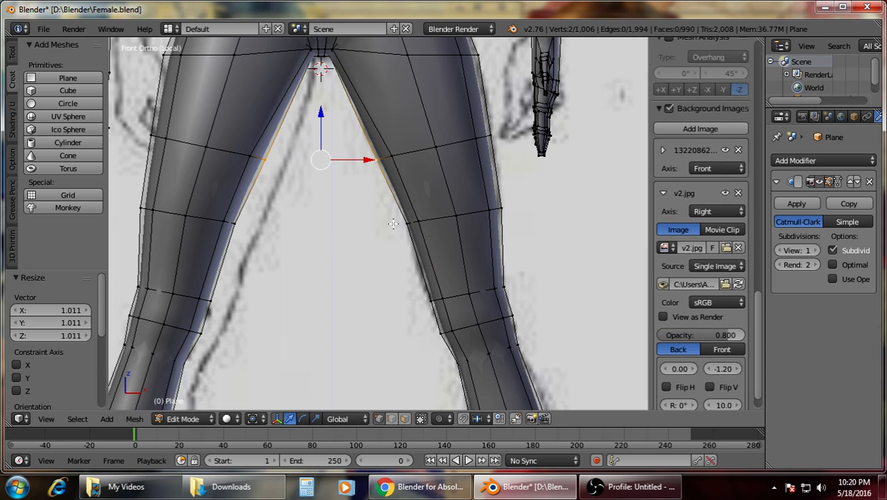
key(a)
Scale the mirrored inner-edge vertices of the loop just above the knees by about 1.008, then clear the selection.
shift+middle_drag(462, 311, 456, 265)
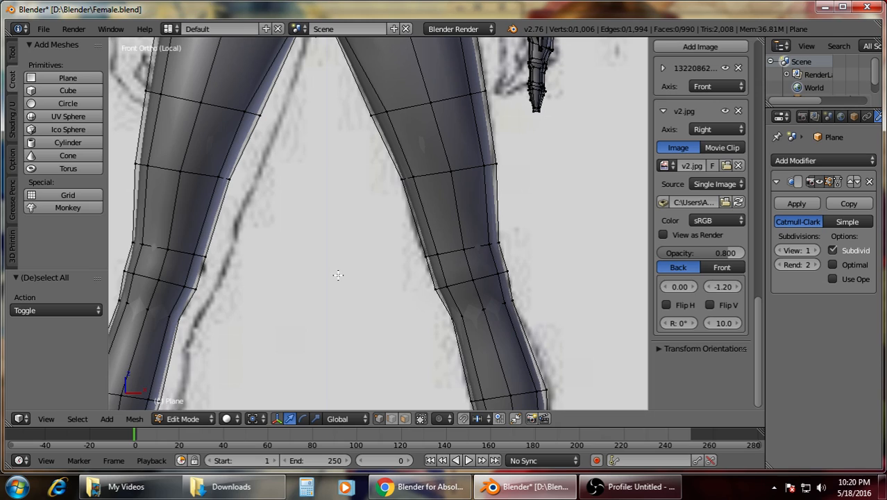
right_click(421, 263)
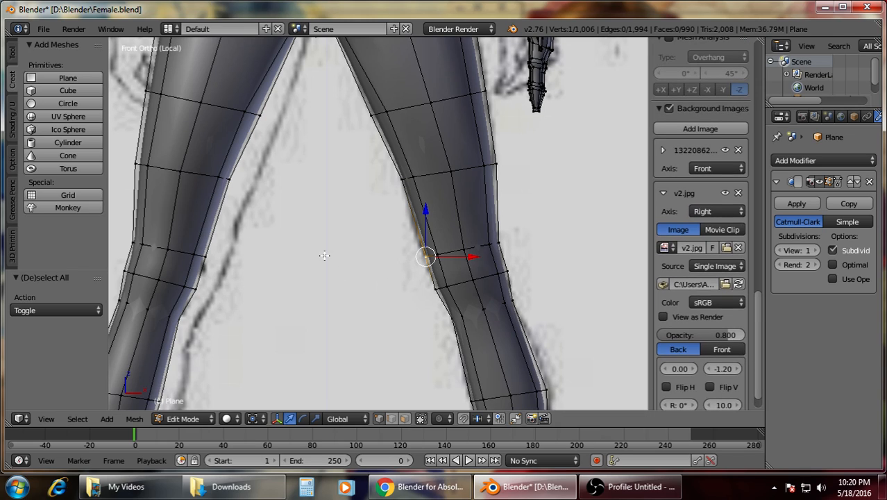
key(s)
click(469, 238)
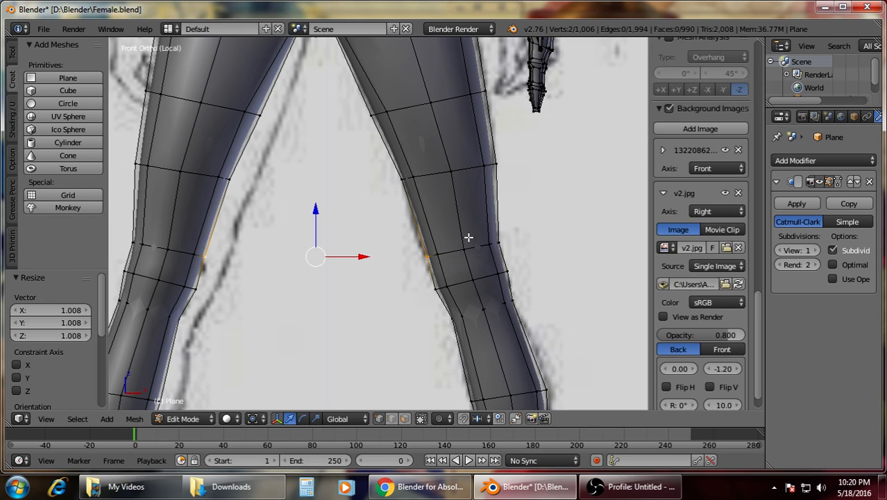
key(a)
Select the mirrored inner-edge vertices of the next knee loop down, scale them slightly, and deselect them.
right_click(198, 287)
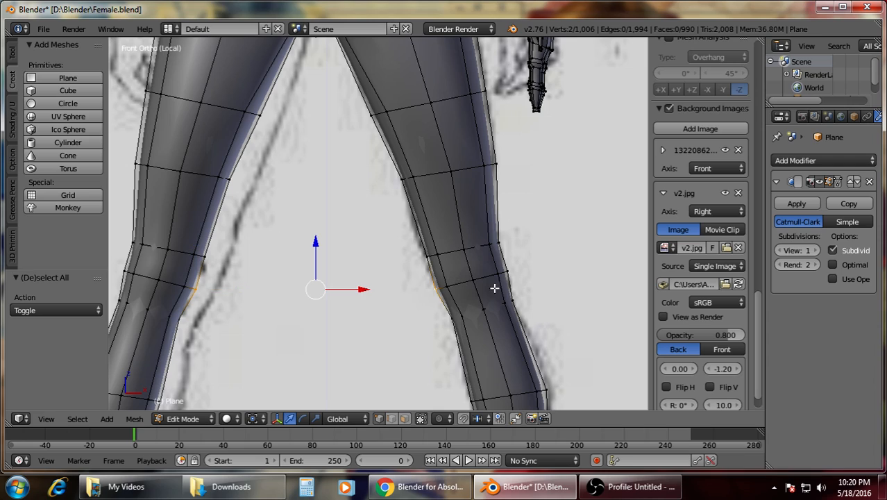
key(s)
click(488, 271)
key(a)
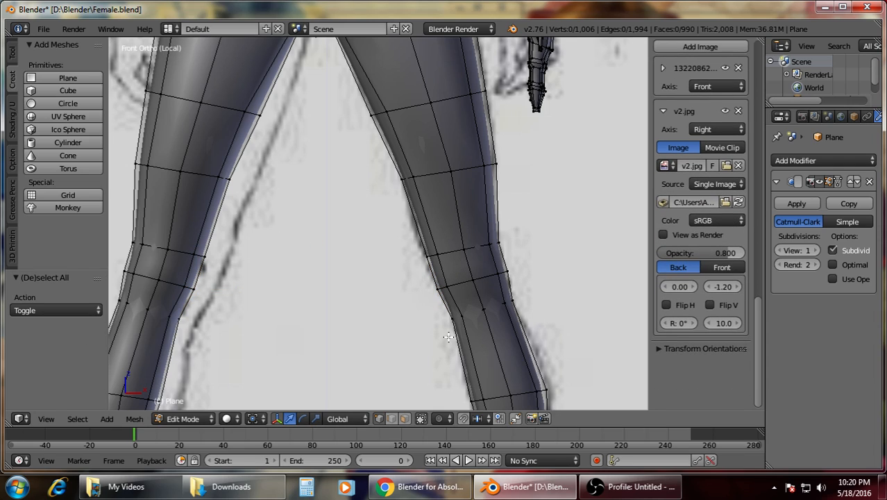
Scale the mirrored inner front vertices of the loop just below the knees toward each other by about 0.98.
shift+middle_drag(449, 337, 441, 281)
right_click(161, 262)
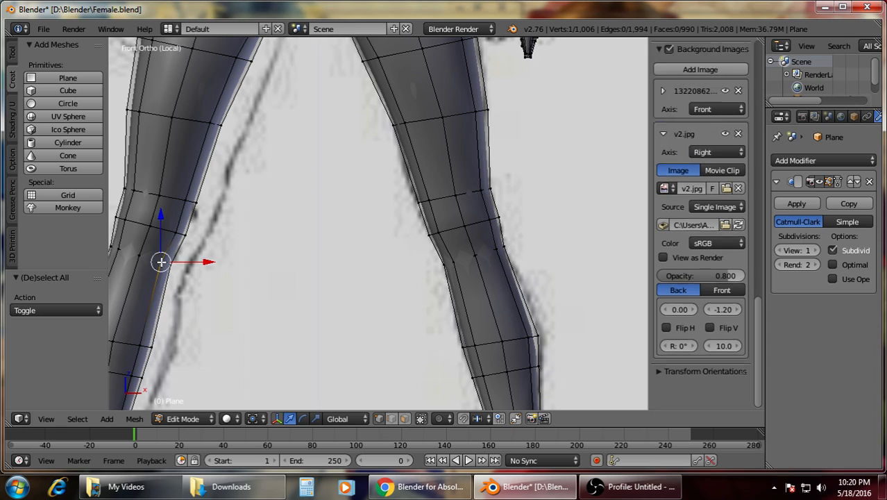
key(s)
click(550, 236)
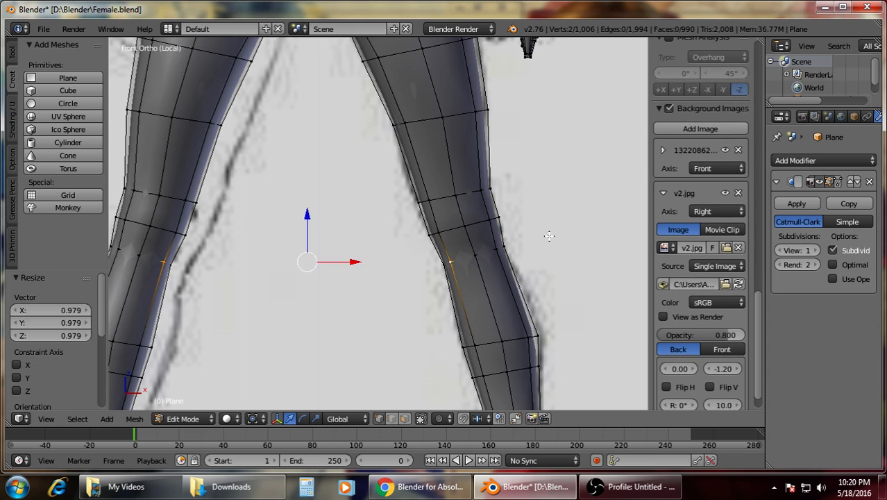
key(a)
Slightly scale the mirrored inner front vertices of the two calf loops, one pair at a time, and clear the selection.
shift+middle_drag(506, 332, 508, 237)
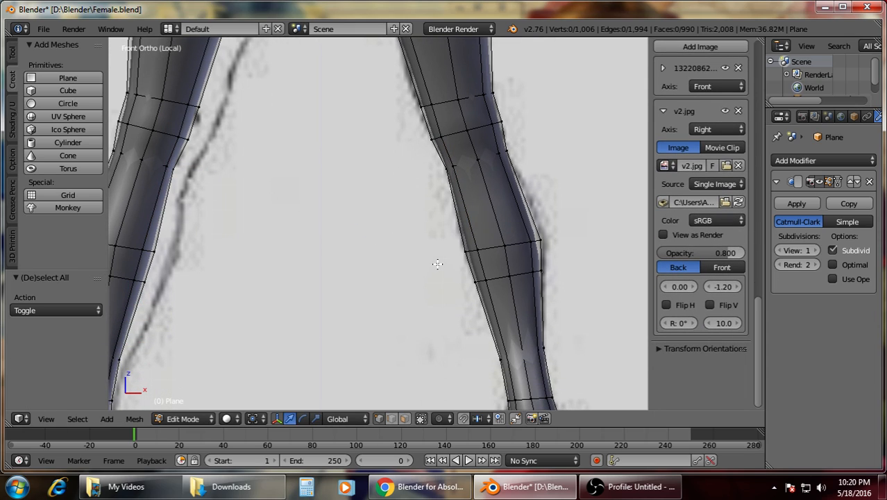
right_click(478, 248)
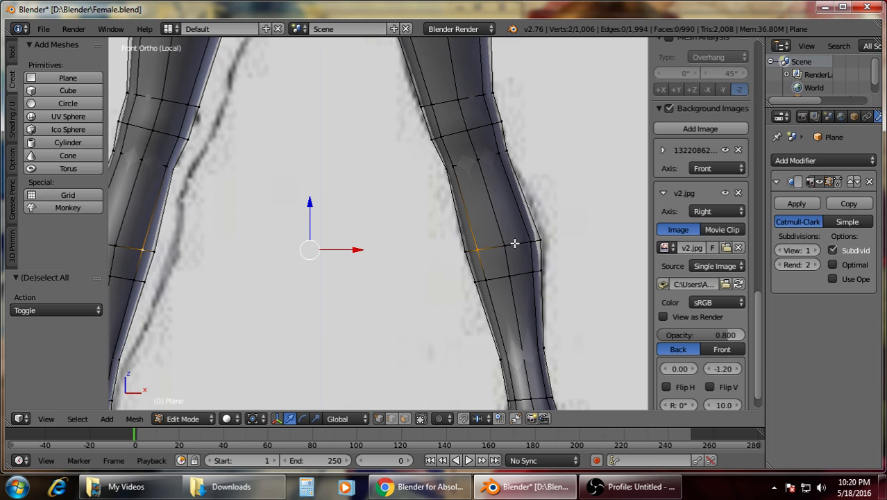
key(s)
click(509, 245)
right_click(486, 280)
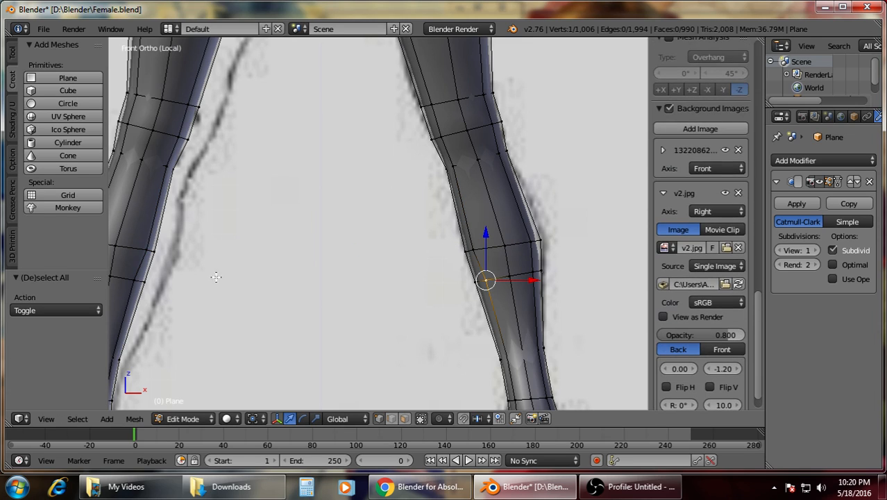
key(s)
click(556, 279)
key(a)
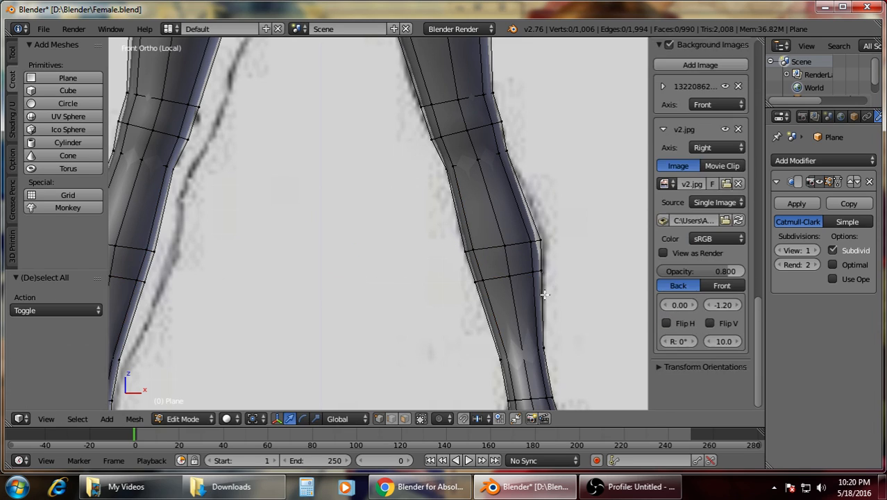
Check the smoothed legs and hips in Object Mode from an oblique angle and in front view.
shift+middle_drag(523, 351, 254, 202)
scroll(557, 210, down, 4)
key(Tab)
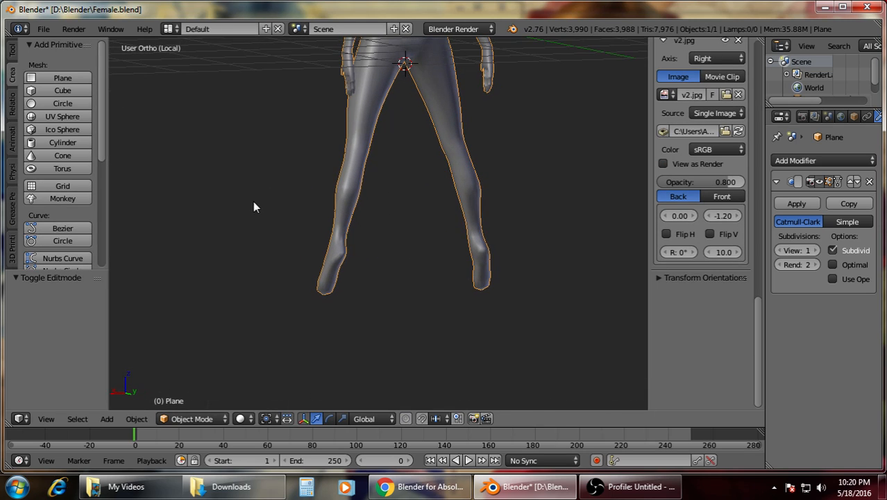
shift+middle_drag(437, 154, 381, 312)
scroll(380, 312, up, 5)
middle_drag(398, 267, 361, 252)
key(KP_1)
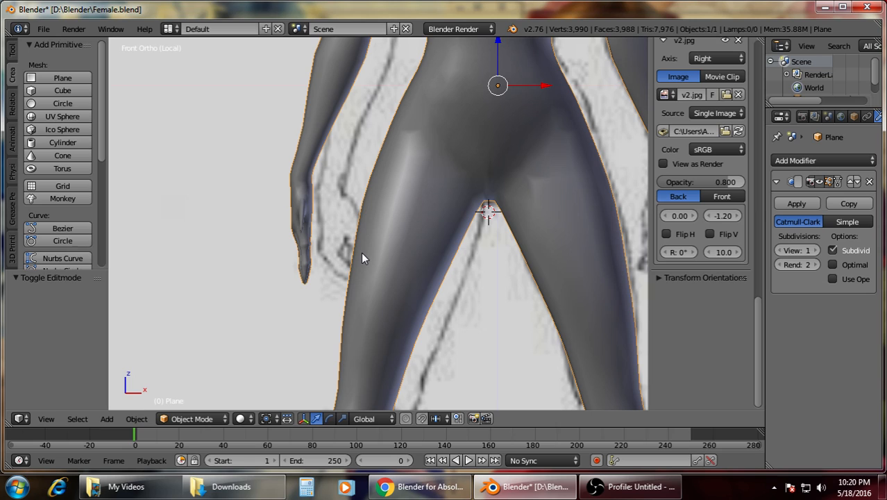
Select the two front pelvis vertices beside the centre columns above the crotch and scale them apart by about 1.54.
key(Tab)
shift+middle_drag(529, 181, 462, 260)
scroll(459, 264, up, 5)
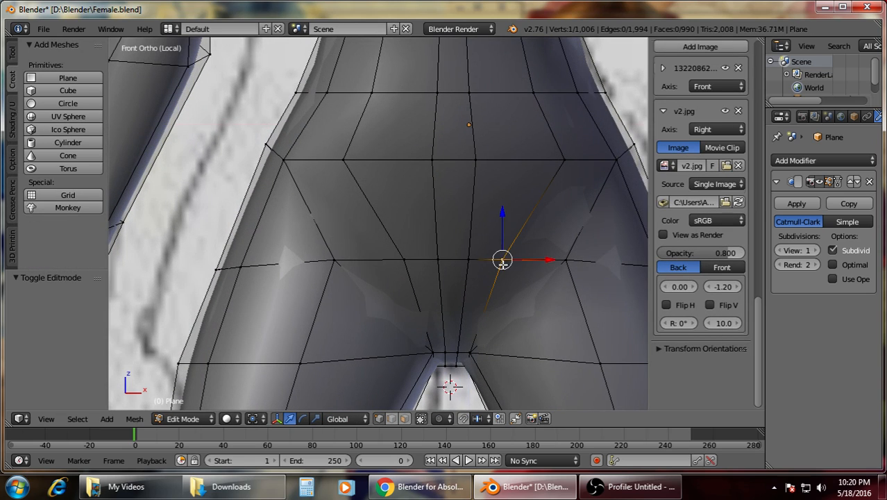
shift+right_click(405, 260)
key(s)
click(602, 271)
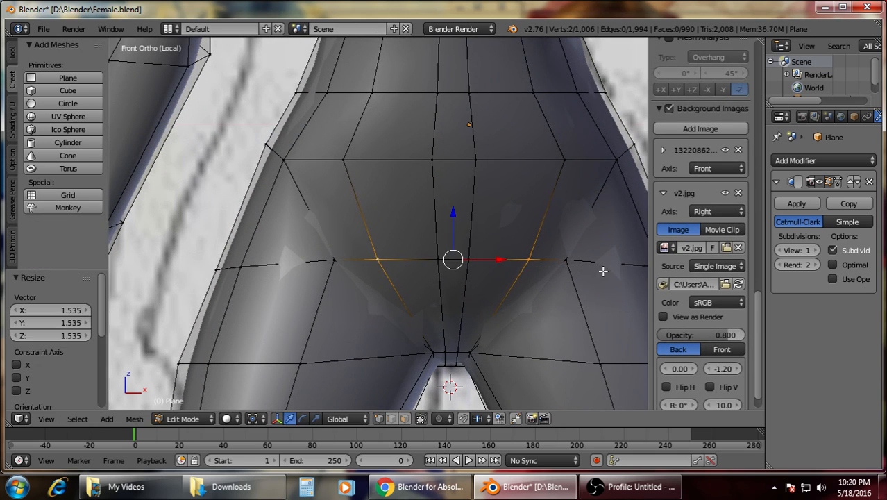
Examine the reshaped front pelvis in Object Mode and Edit Mode from oblique angles, then return to front view.
key(Tab)
scroll(603, 270, down, 5)
middle_drag(541, 279, 461, 341)
key(Tab)
middle_drag(519, 332, 521, 309)
middle_drag(401, 319, 393, 255)
key(KP_1)
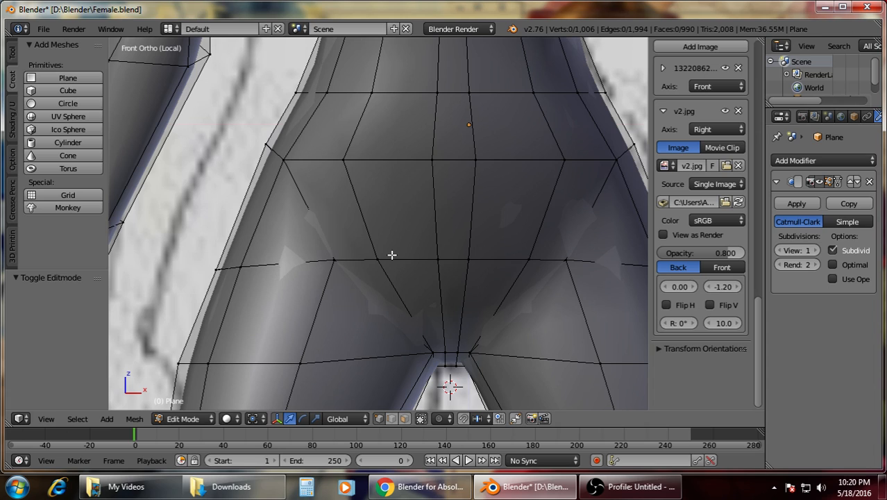
In wireframe front view, box-select the crotch vertices and scale them wider along X by about 1.27.
scroll(429, 299, down, 2)
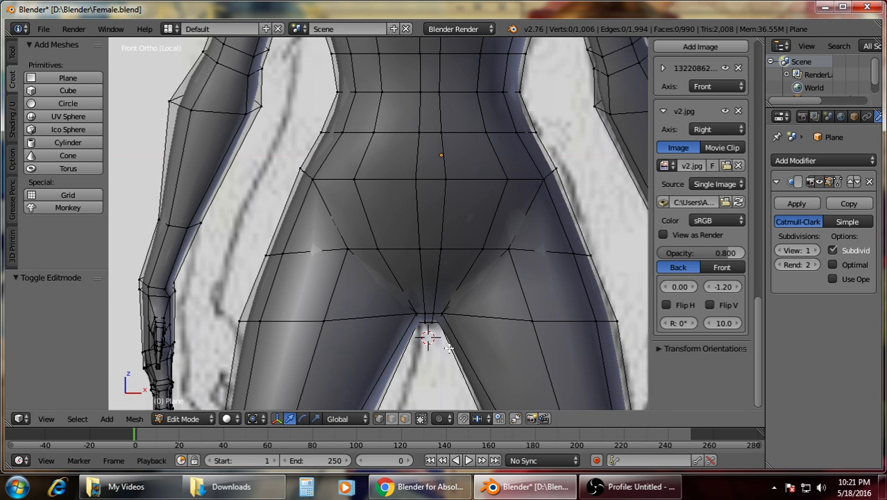
scroll(405, 240, up, 5)
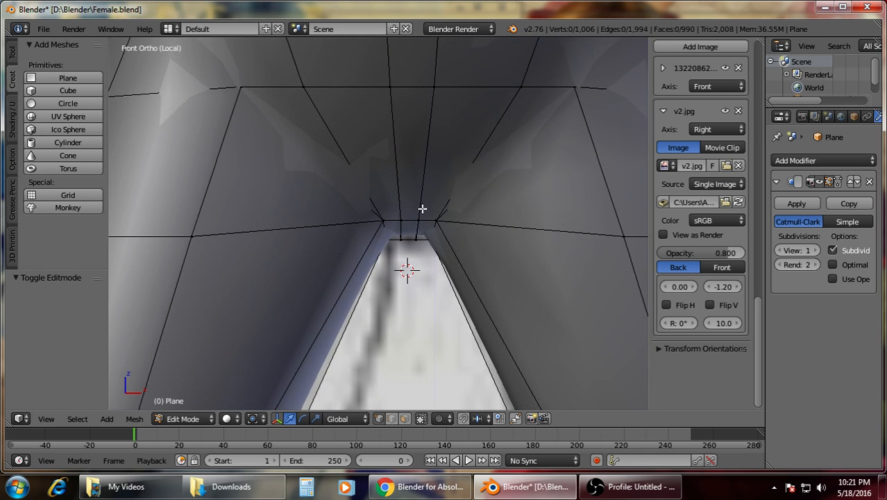
key(z)
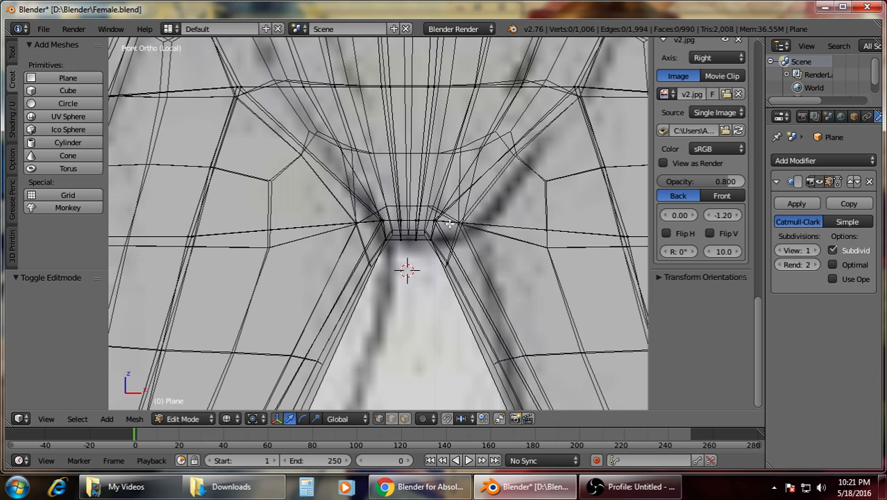
scroll(450, 224, down, 4)
scroll(447, 224, up, 3)
key(z)
key(z)
key(b)
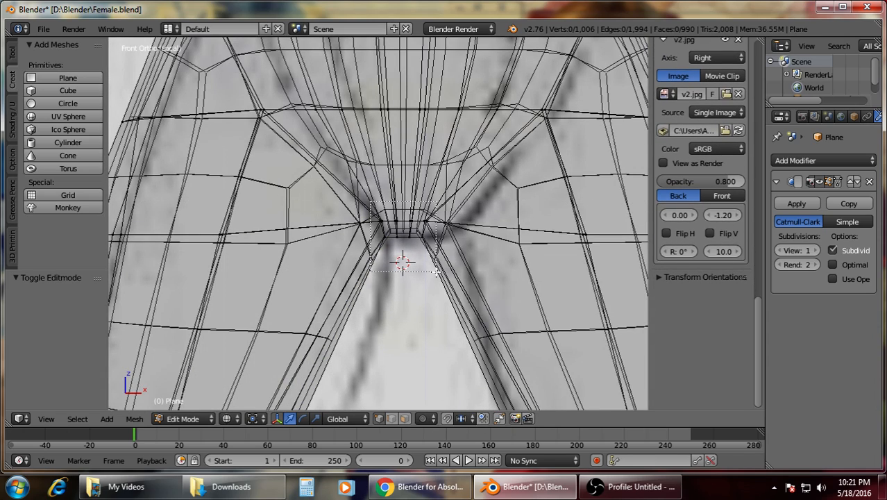
drag(436, 272, 438, 271)
key(s)
key(x)
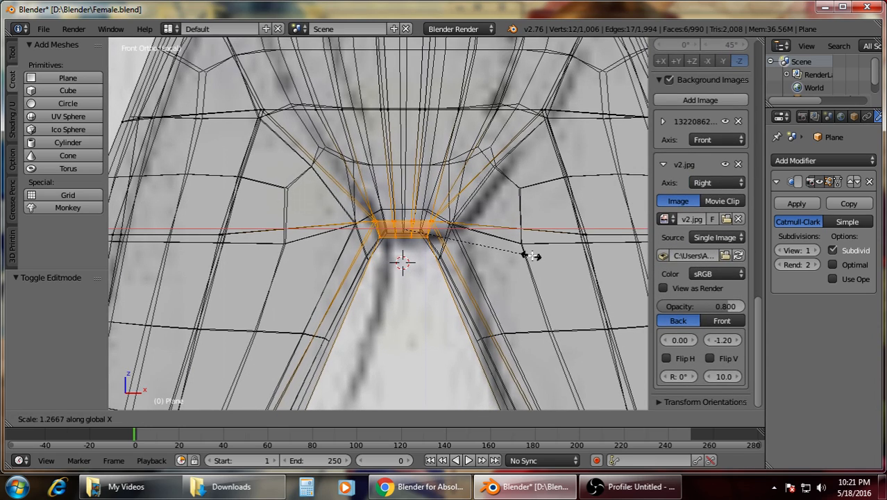
click(533, 256)
Examine the widened crotch on the smoothed solid model from the side and from behind.
key(Tab)
key(z)
scroll(492, 241, down, 3)
middle_drag(484, 223, 357, 229)
scroll(528, 220, down, 4)
middle_drag(528, 220, 400, 192)
scroll(367, 230, up, 5)
Select the row of four rear vertices just above the crotch and move them slightly upward along Z.
key(Tab)
scroll(400, 193, up, 1)
key(a)
right_click(397, 155)
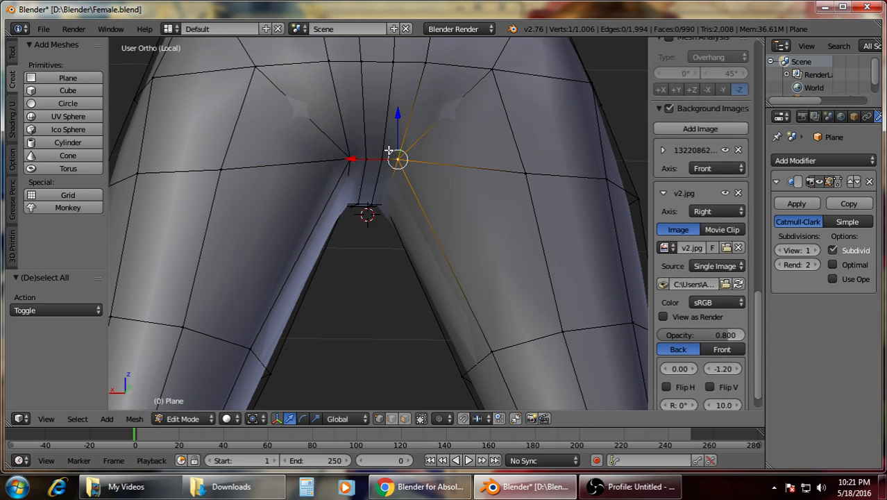
click(389, 150)
shift+right_click(381, 155)
shift+right_click(352, 155)
scroll(369, 138, up, 4)
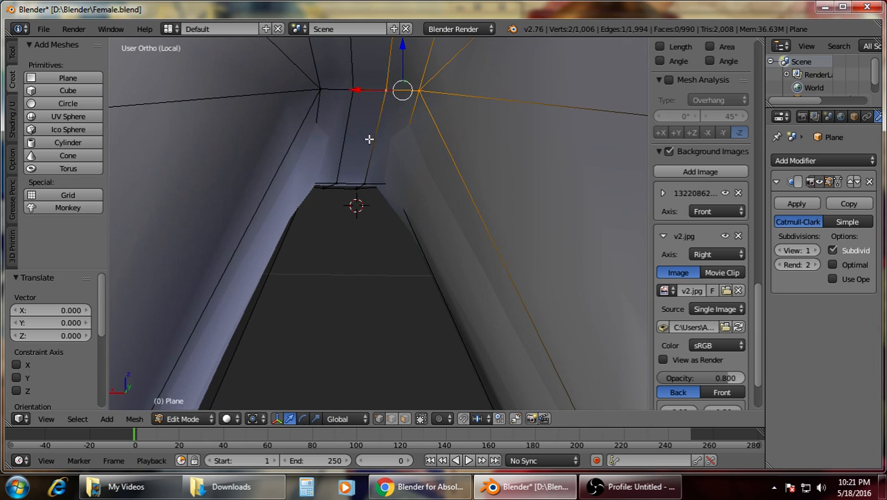
shift+right_click(328, 74)
middle_drag(347, 77, 367, 124)
key(KP_1)
key(z)
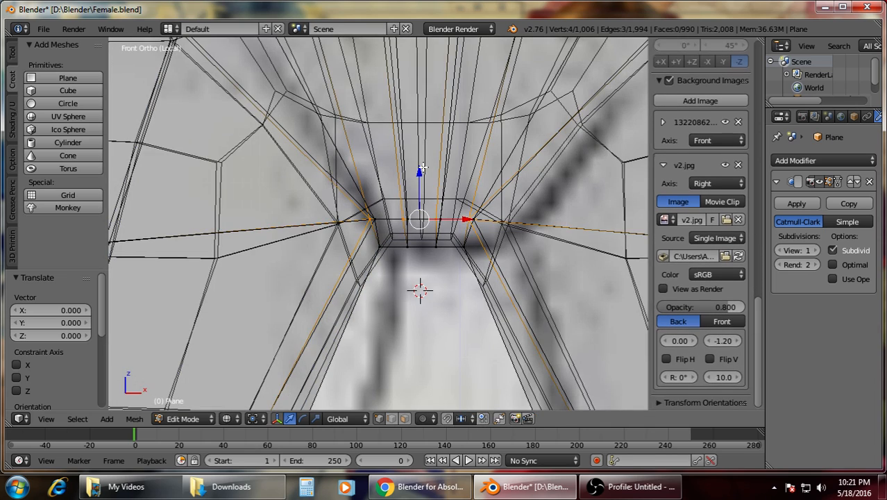
key(g)
key(z)
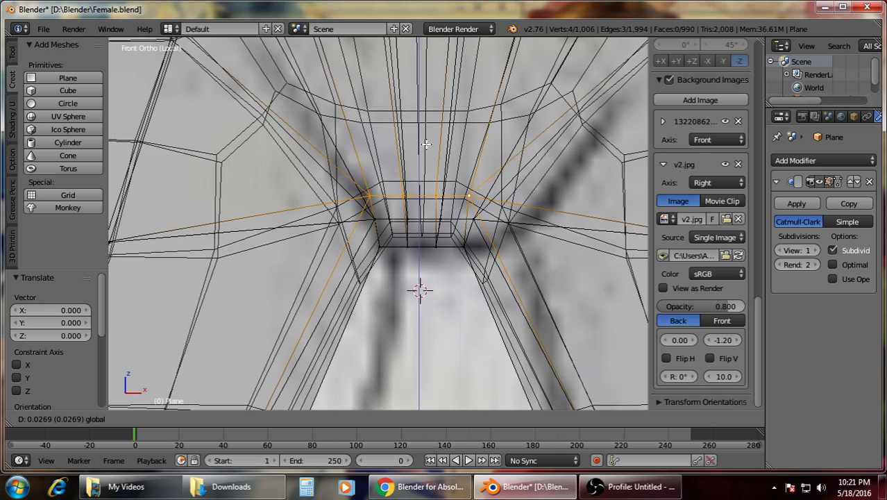
click(427, 153)
Inspect the smoothed buttocks and crotch in solid Object Mode from behind.
scroll(461, 203, down, 3)
key(z)
middle_drag(460, 203, 344, 195)
scroll(345, 195, down, 5)
middle_drag(421, 195, 393, 181)
scroll(402, 234, up, 2)
key(Tab)
scroll(405, 238, up, 4)
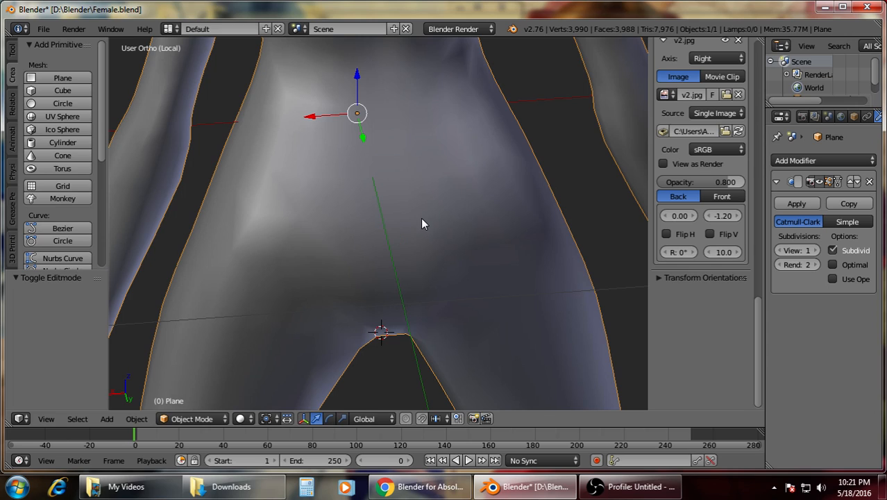
Select the four rear vertices of the two centre columns across the buttocks and scale them closer together along X.
key(Tab)
key(a)
right_click(417, 216)
shift+right_click(385, 213)
shift+right_click(378, 299)
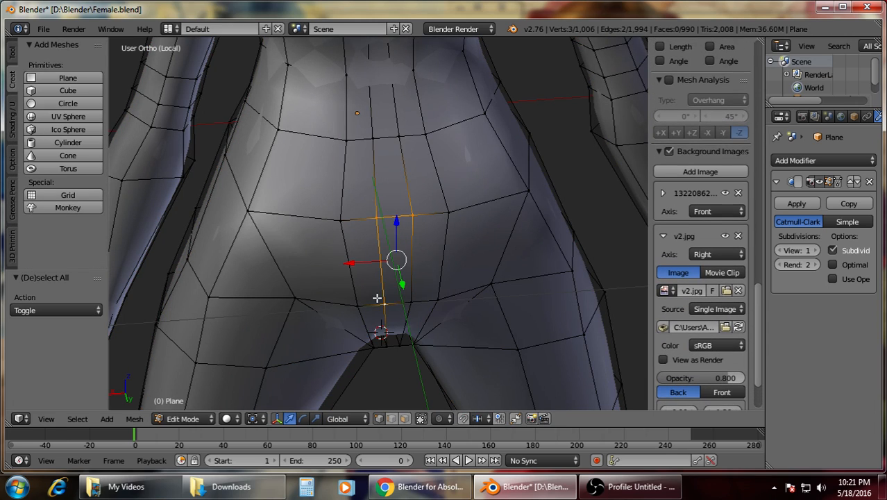
shift+right_click(412, 299)
key(s)
key(x)
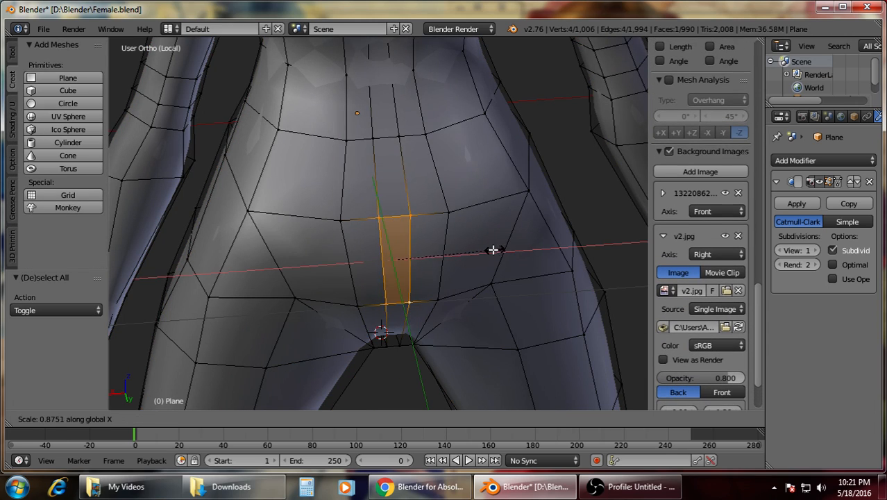
click(478, 250)
Scale the four rear vertices flanking the centre columns closer together along X, then check the smoothed hips in Object Mode.
middle_drag(478, 250, 500, 278)
drag(556, 309, 545, 300)
middle_drag(580, 256, 489, 239)
key(a)
right_click(455, 238)
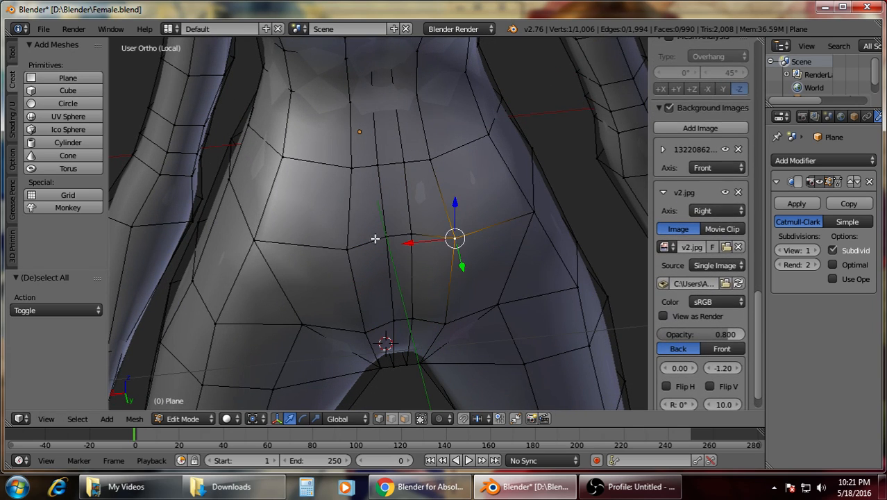
shift+right_click(348, 249)
shift+right_click(366, 333)
key(s)
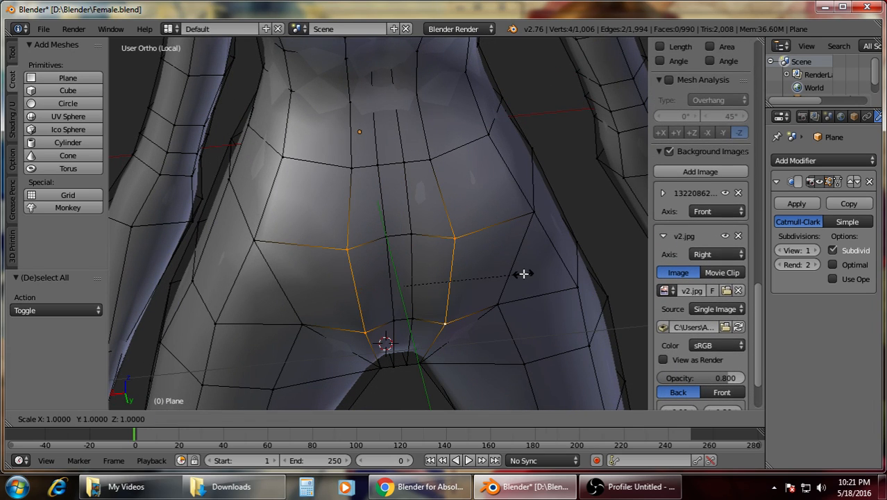
key(x)
click(486, 268)
key(a)
key(Tab)
scroll(486, 268, down, 5)
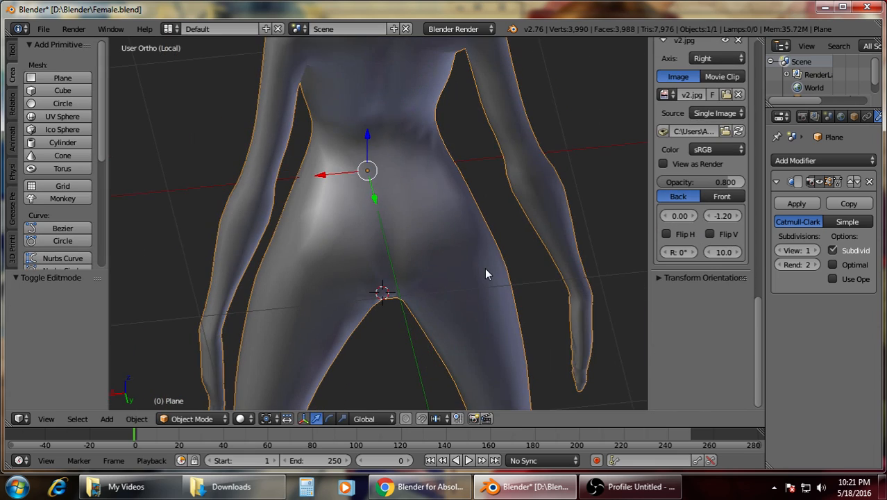
Select the two rear vertices flanking the centre columns at the top of the buttocks and move them up 0.035 along Z.
middle_drag(486, 268, 390, 223)
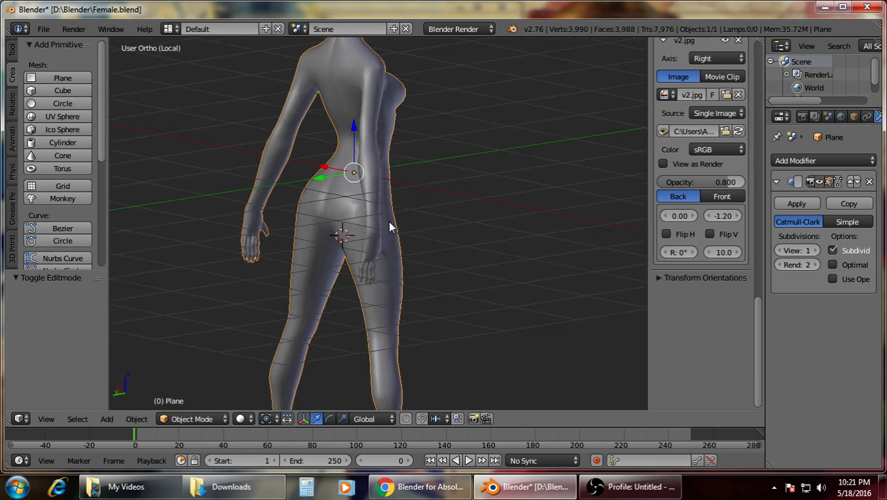
scroll(495, 232, up, 2)
key(Tab)
scroll(457, 228, up, 3)
scroll(457, 228, up, 1)
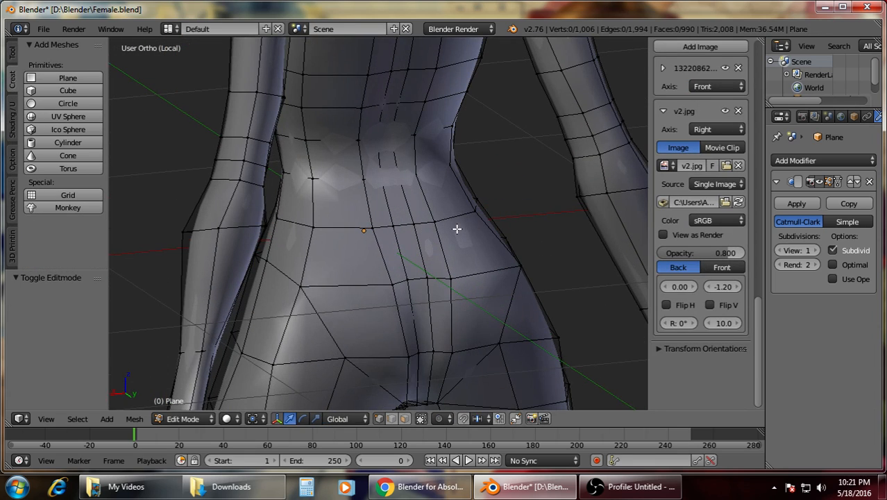
middle_drag(494, 224, 460, 226)
key(Tab)
key(Tab)
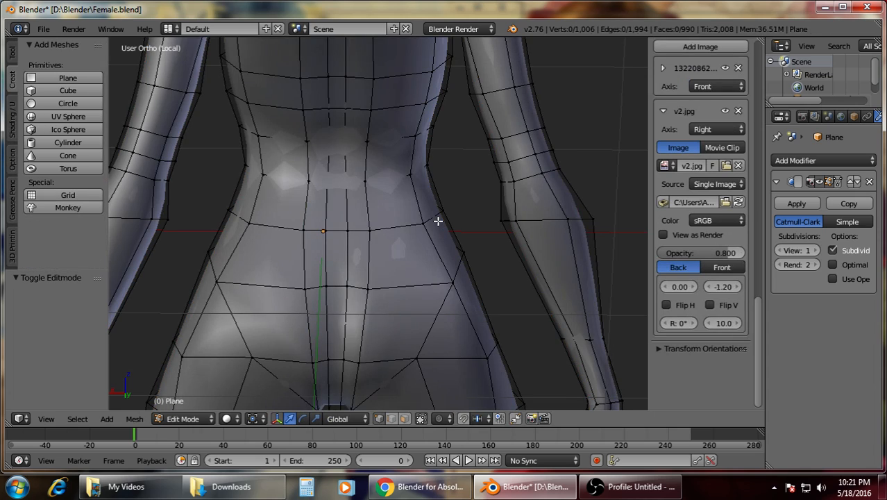
right_click(392, 276)
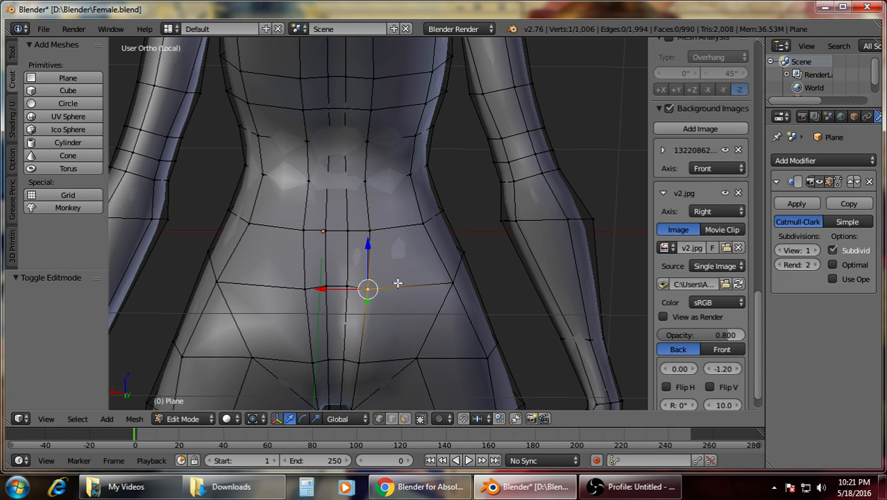
shift+right_click(312, 286)
key(g)
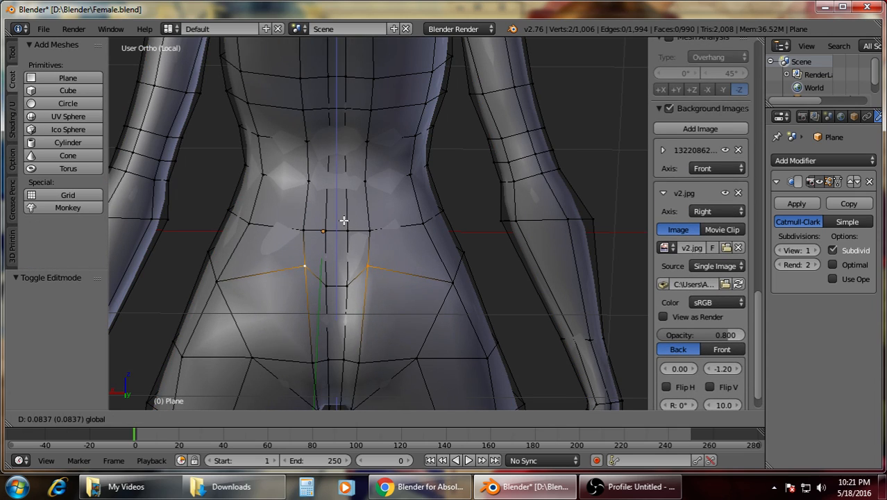
click(345, 228)
Inspect the hips and buttocks from behind and the front, comparing the smoothed surface with the edit mesh.
middle_drag(346, 228, 381, 189)
scroll(381, 188, up, 4)
middle_drag(389, 144, 431, 181)
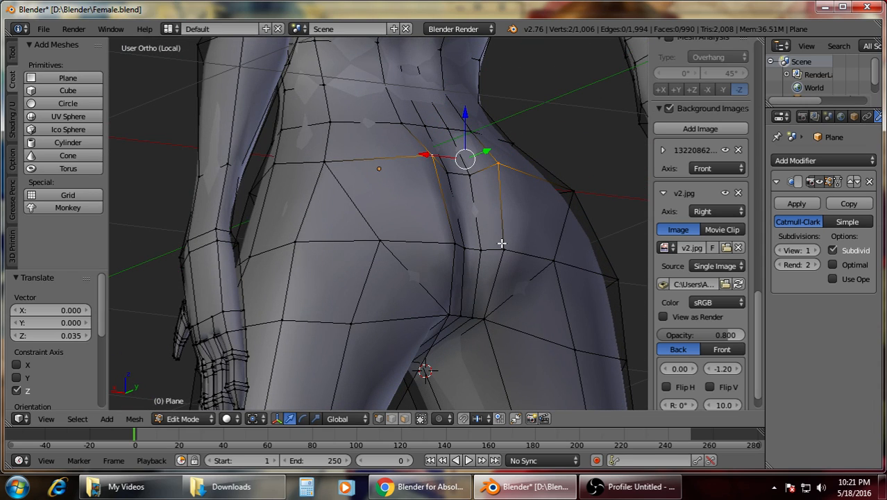
key(Tab)
scroll(513, 234, down, 3)
middle_drag(513, 234, 485, 277)
key(Tab)
scroll(397, 274, down, 3)
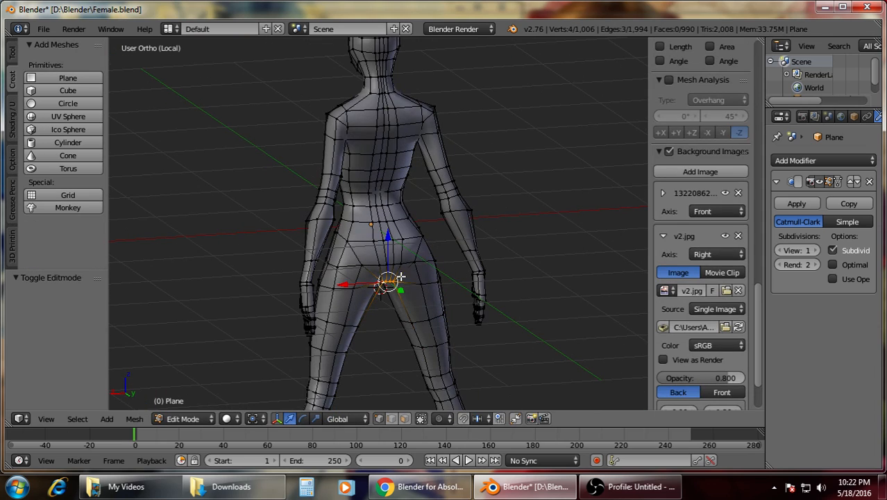
key(Tab)
scroll(472, 313, up, 3)
middle_drag(331, 296, 575, 293)
key(Tab)
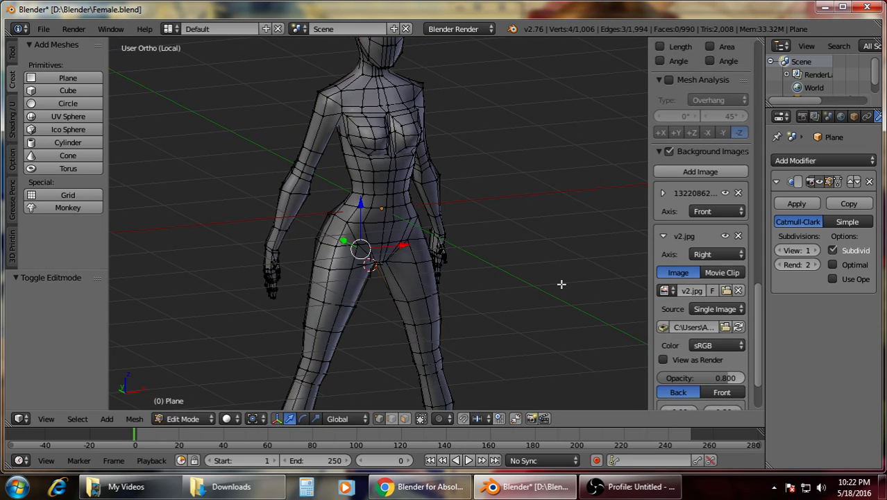
Add the two front groin vertices to the crotch selection, adjust its scale, and move it about 0.014 forward along Y.
key(KP_1)
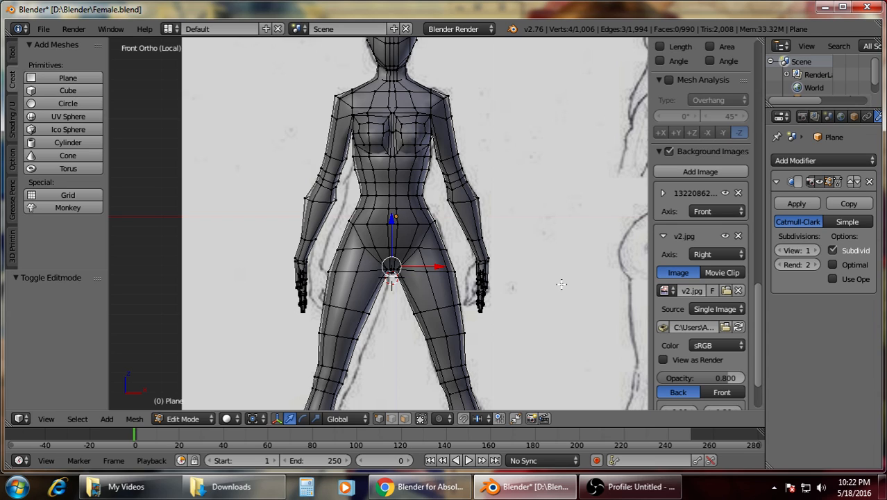
scroll(562, 253, up, 3)
scroll(708, 234, up, 3)
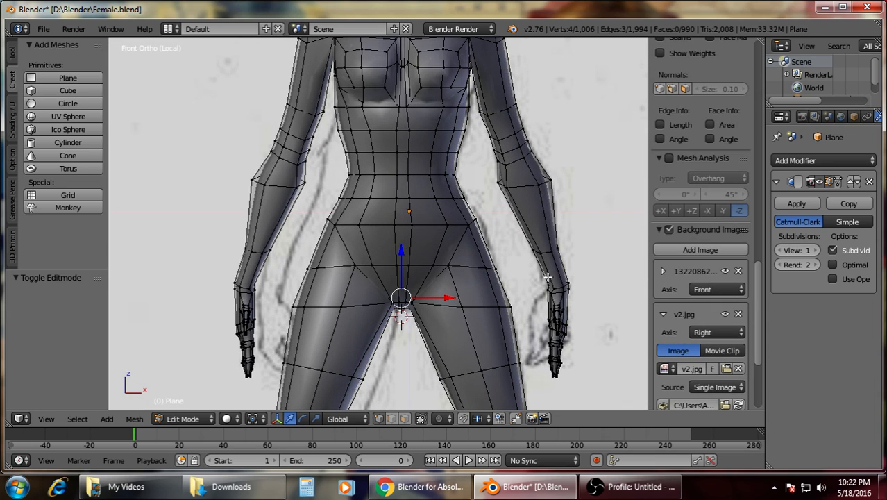
scroll(496, 279, up, 2)
shift+right_click(505, 305)
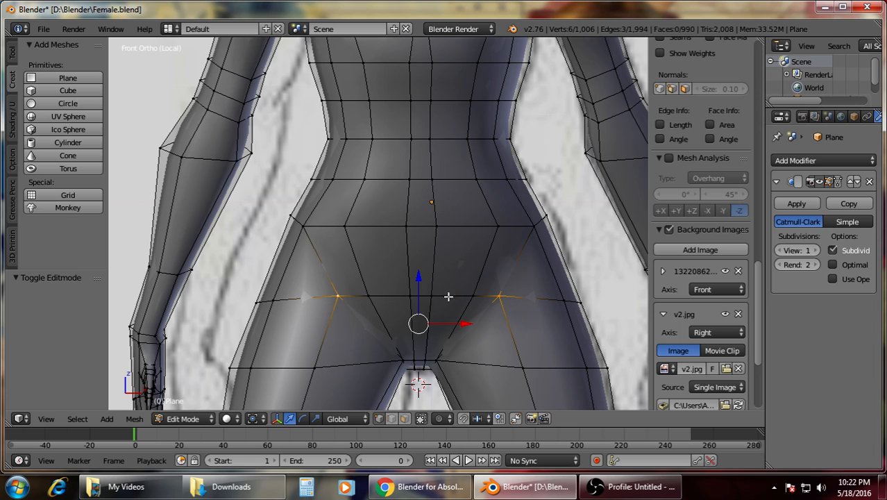
key(s)
click(572, 298)
middle_drag(572, 298, 561, 322)
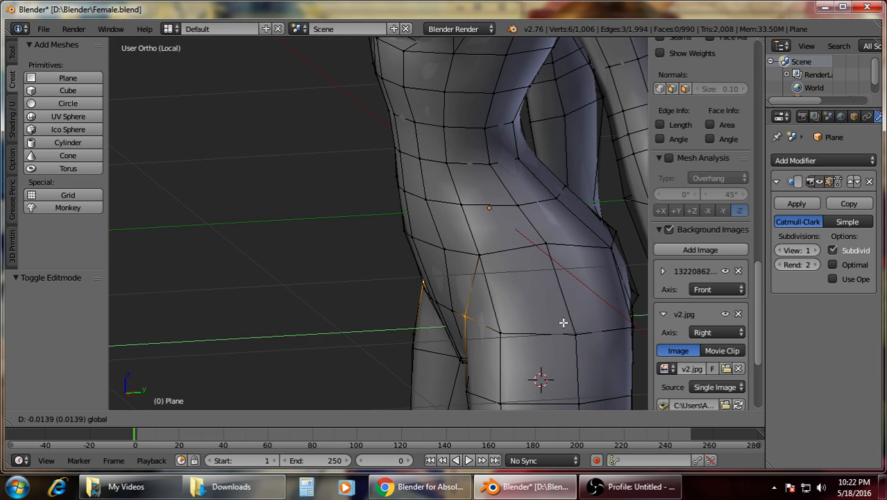
click(564, 323)
Inspect the smoothed torso from the front and side, focusing on the area directly beneath the breasts.
key(Tab)
scroll(562, 322, down, 4)
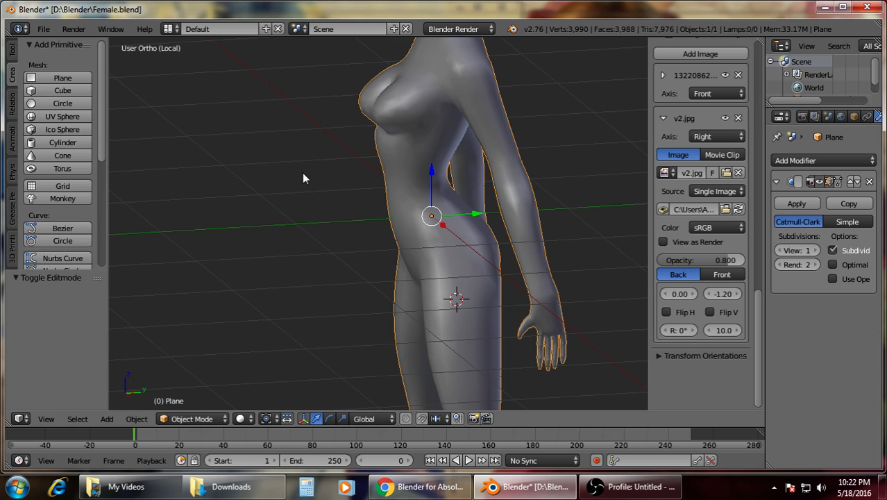
key(KP_1)
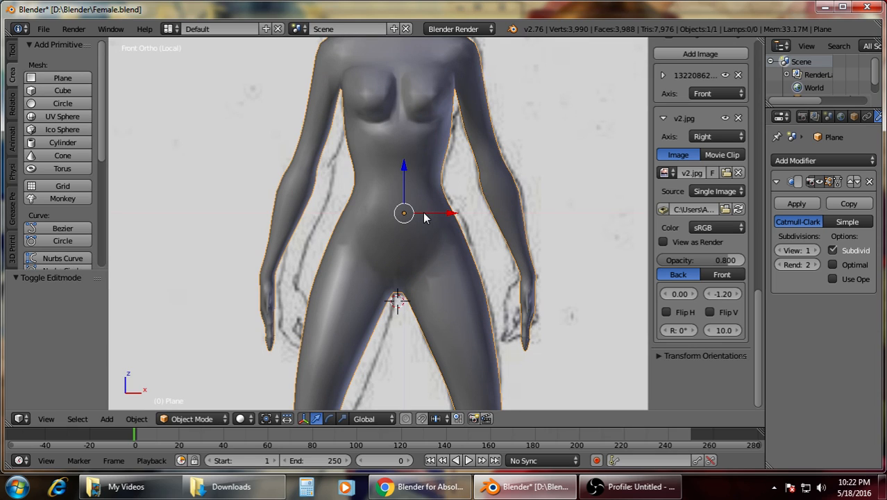
scroll(459, 157, up, 2)
key(Tab)
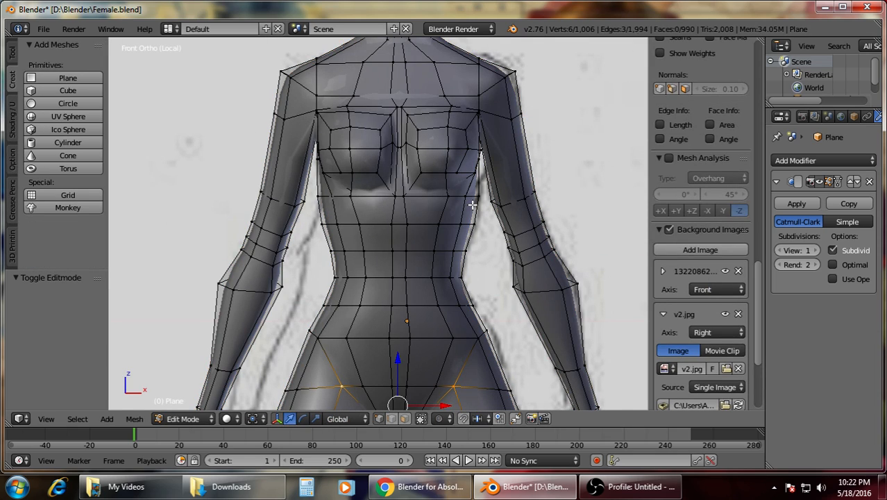
scroll(473, 205, up, 5)
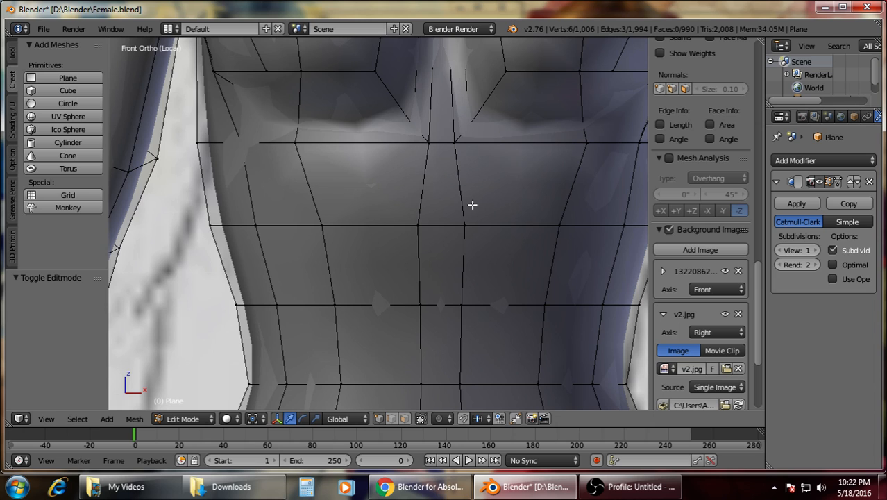
scroll(465, 198, down, 4)
middle_drag(459, 195, 323, 210)
key(Tab)
scroll(381, 194, up, 3)
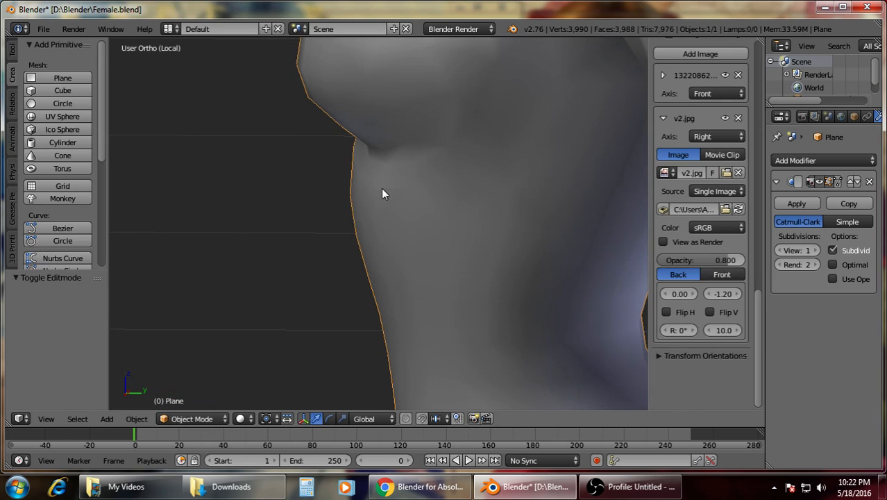
Add the vertices under both breasts to the selection in wireframe and move the selection slightly forward along Y.
key(Tab)
key(z)
middle_drag(393, 175, 462, 174)
shift+right_click(494, 164)
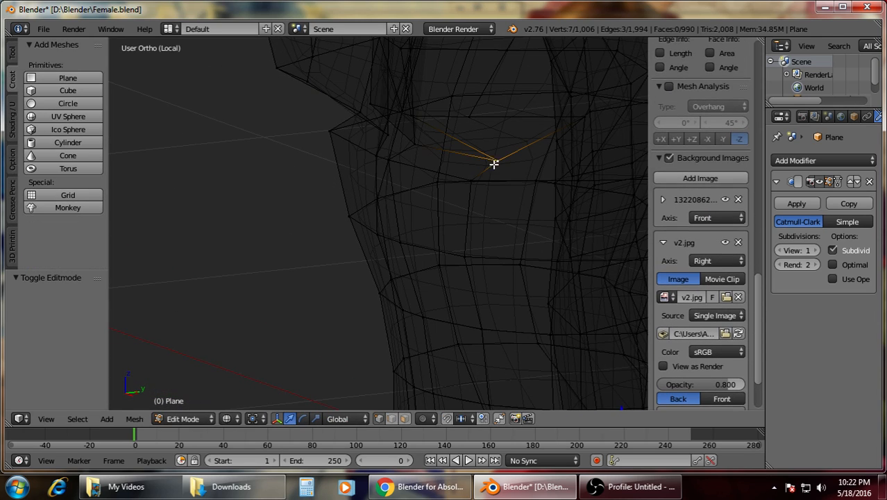
middle_drag(374, 150, 464, 184)
shift+right_click(331, 124)
scroll(368, 109, down, 4)
key(KP_3)
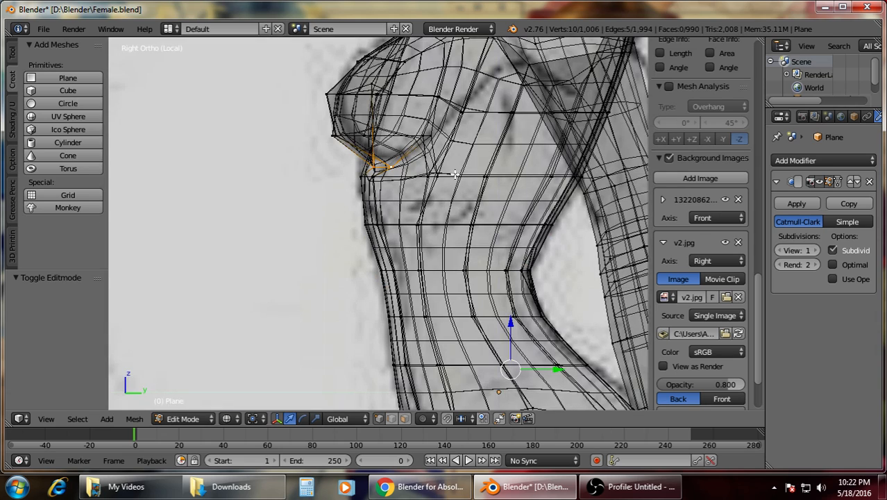
drag(557, 368, 543, 370)
key(Tab)
scroll(487, 239, down, 2)
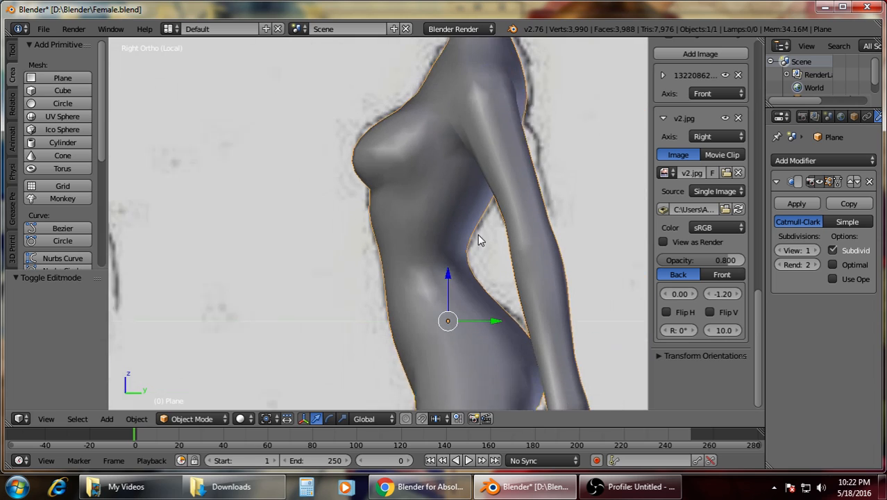
Check the breast and torso profile against the side reference in solid and wireframe shading, and clear the vertex selection.
key(Tab)
key(Tab)
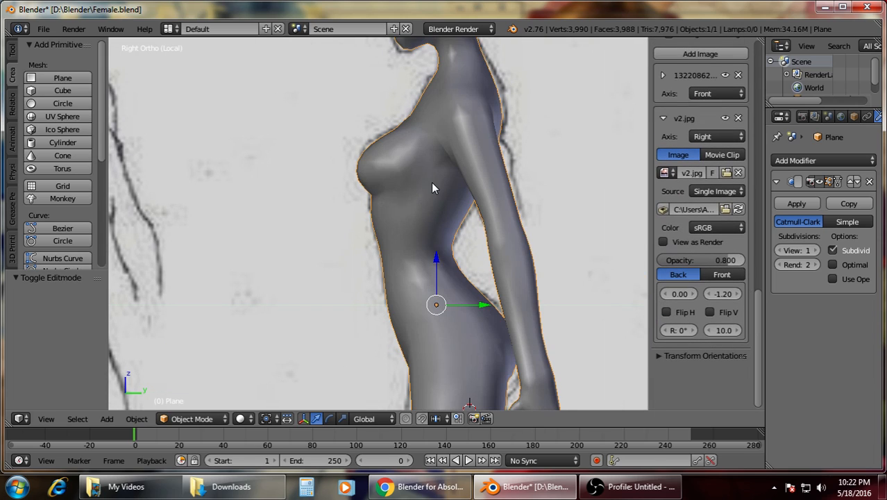
scroll(437, 246, up, 3)
key(Tab)
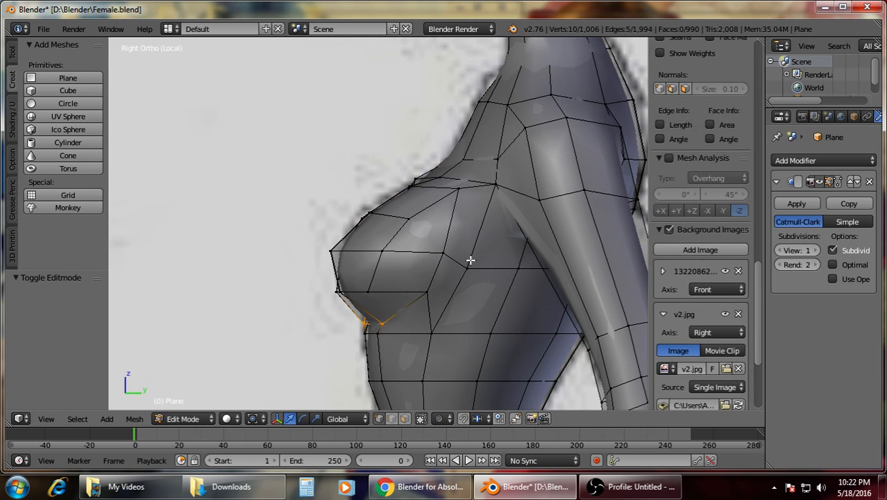
key(Tab)
key(Tab)
key(Tab)
key(a)
key(z)
key(a)
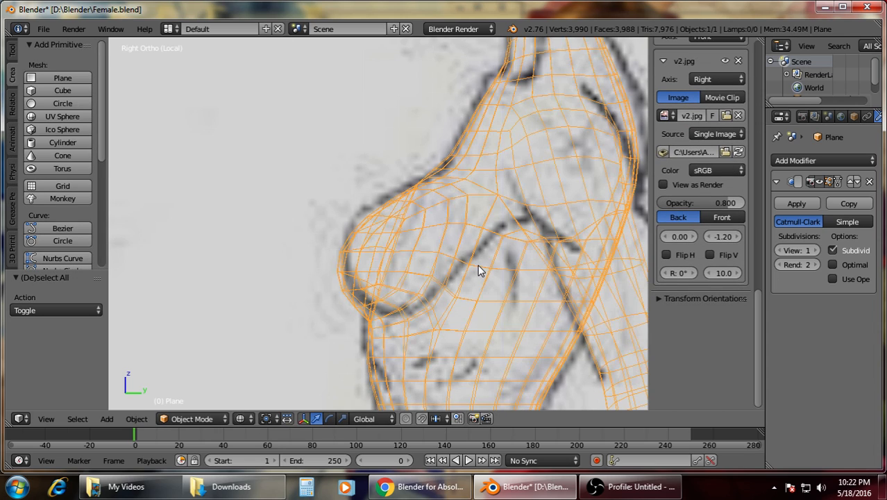
key(a)
key(Tab)
key(z)
key(a)
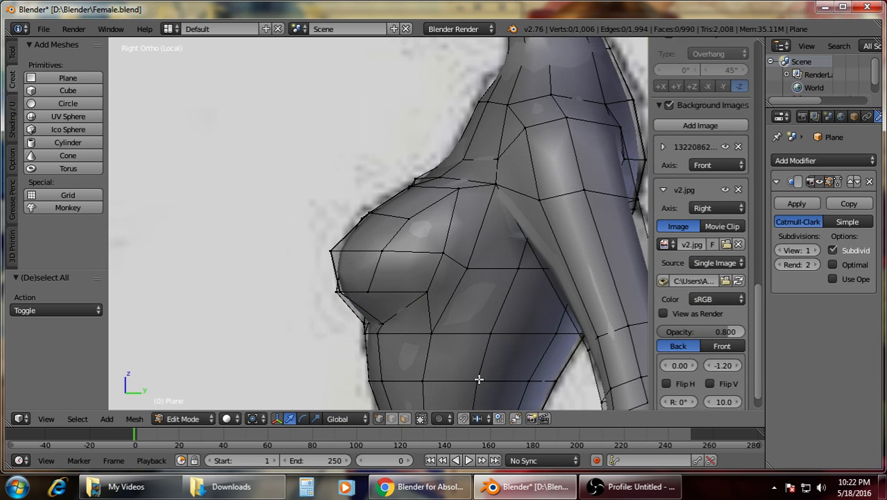
Try to raise the side vertex at the outer edge of the breast, and compare both sides in wireframe.
click(381, 419)
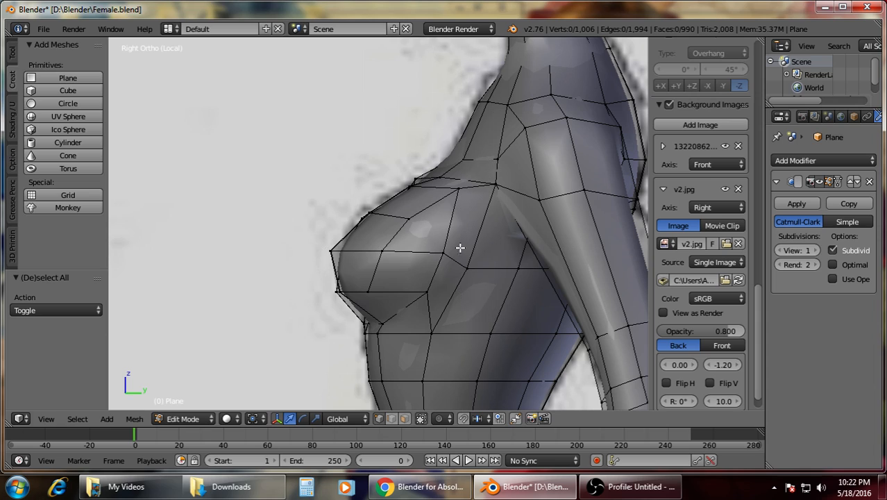
drag(516, 287, 516, 288)
drag(469, 232, 476, 222)
key(a)
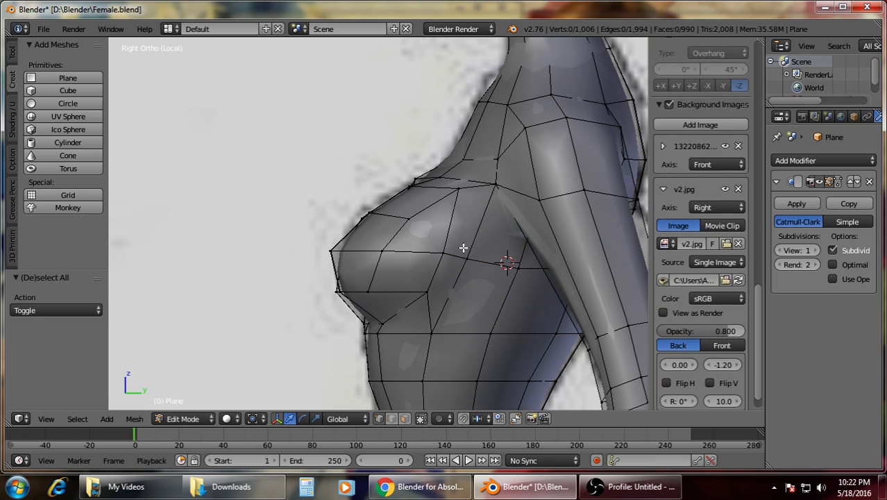
drag(482, 273, 482, 272)
key(z)
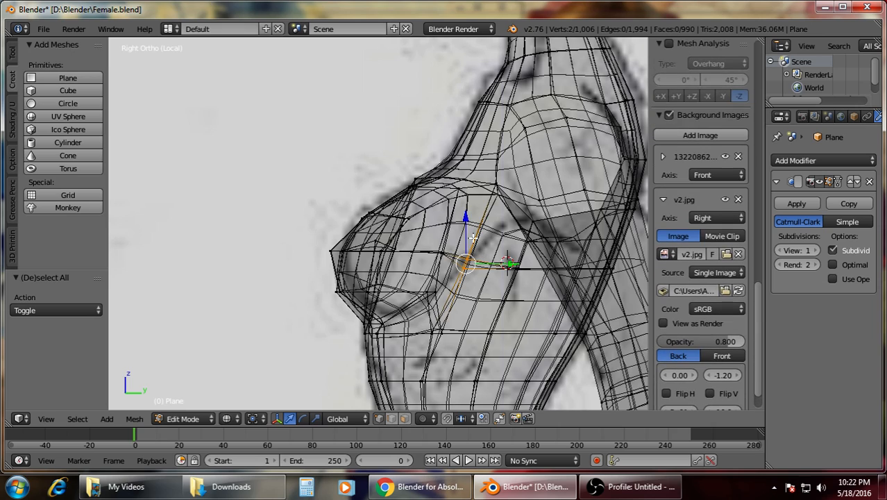
Undo the one-sided vertex move and selection changes at the outer edge of the breast.
scroll(479, 247, down, 3)
middle_drag(495, 283, 519, 301)
scroll(518, 302, up, 4)
key(ctrl+z)
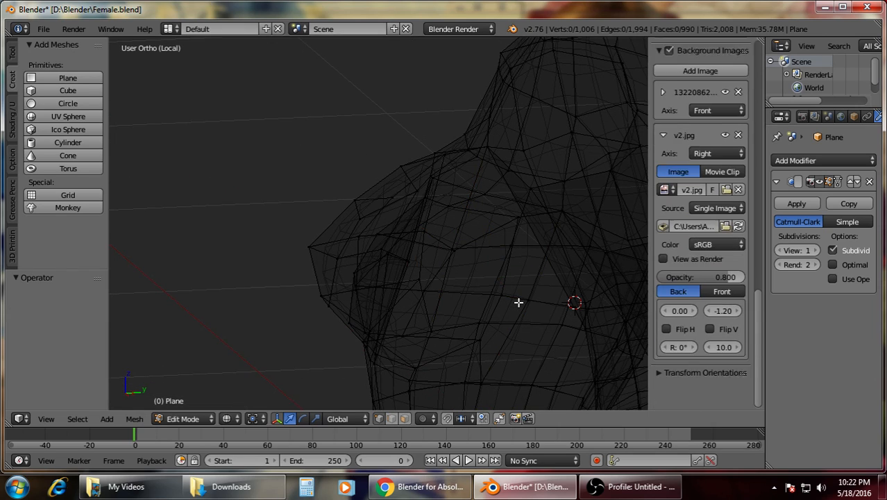
right_click(519, 302)
key(ctrl+z)
key(ctrl+z)
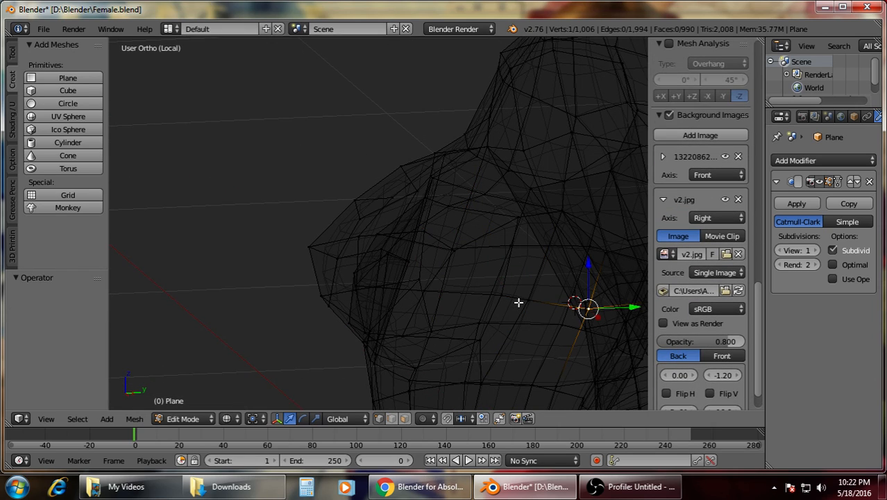
key(ctrl+z)
key(ctrl+z)
key(ctrl+z)
key(ctrl+z)
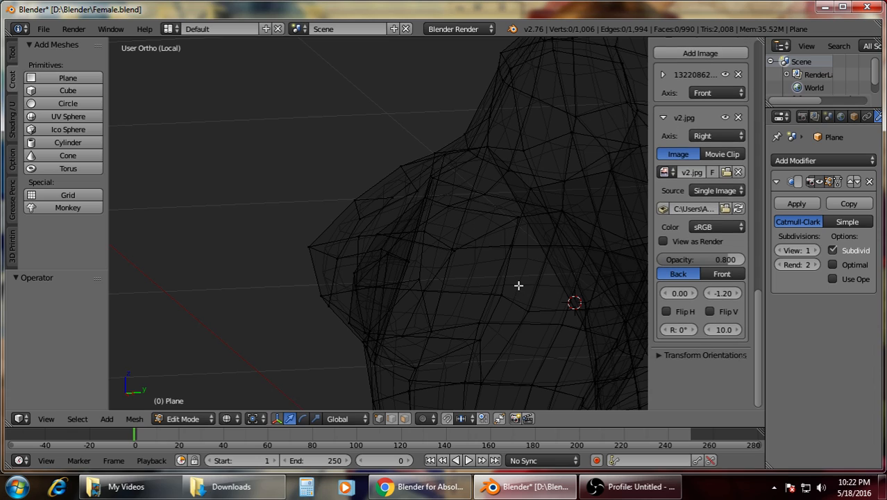
Select the vertex pair at the breasts' outer edges in side view, moving it up 0.033 along Z and slightly backward along Y.
key(KP_3)
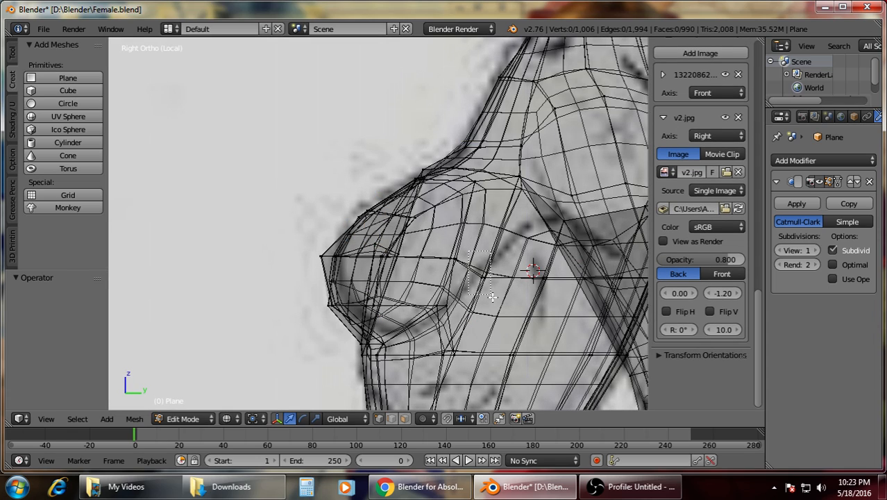
drag(492, 297, 492, 297)
drag(488, 250, 492, 237)
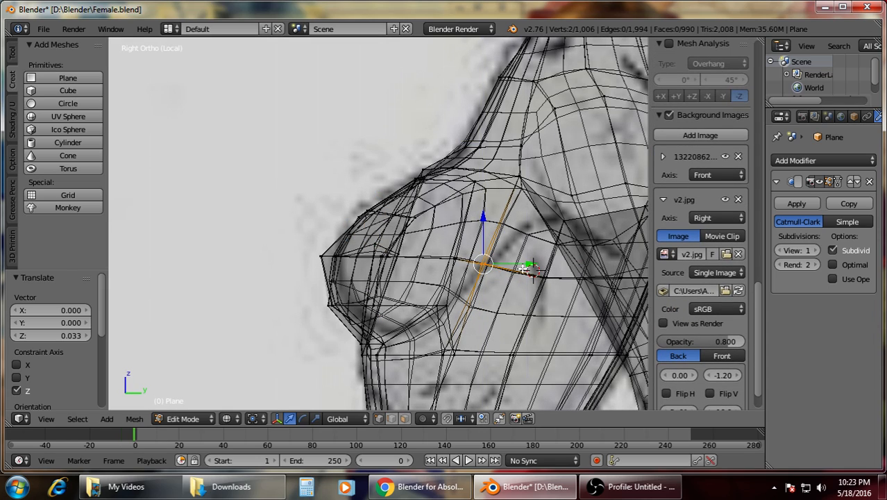
drag(523, 269, 534, 267)
key(a)
key(z)
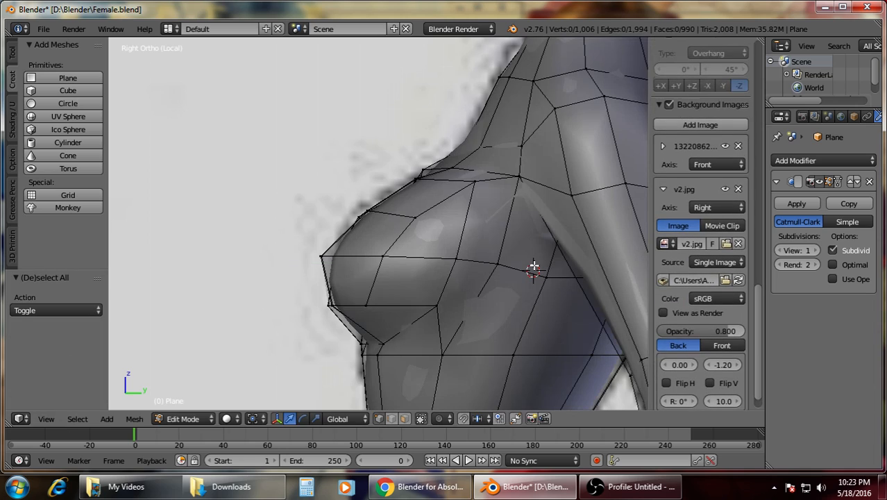
key(z)
key(b)
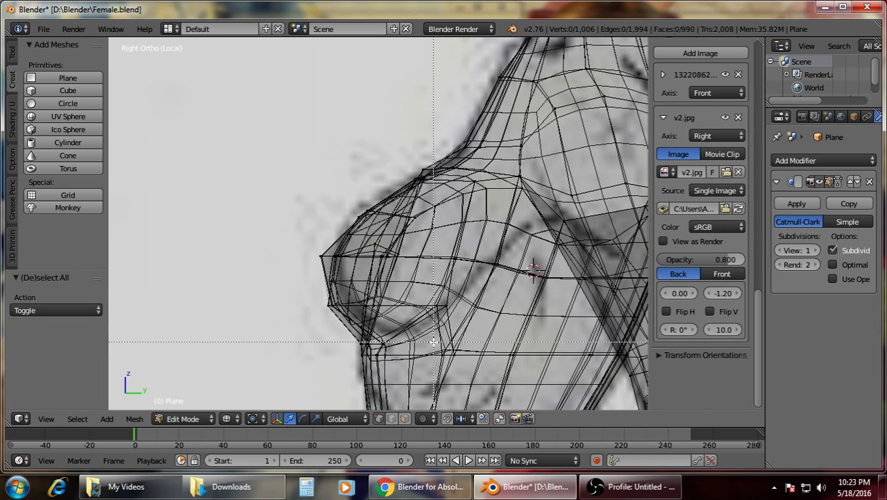
key(Escape)
key(a)
scroll(433, 326, down, 6)
key(a)
key(z)
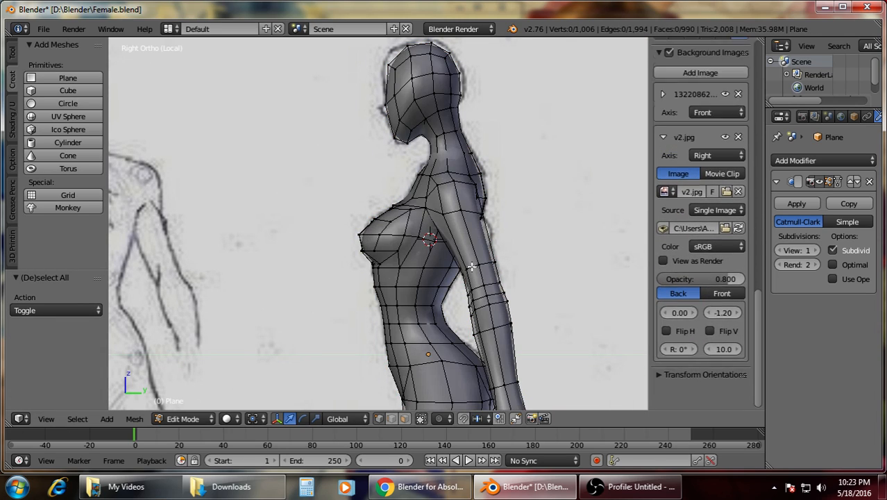
Check the full body from behind in solid shading and against the front reference in wireframe, ending at the shoulders and neck.
mouse_move(432, 299)
middle_down()
mouse_move(532, 312)
mouse_move(507, 296)
mouse_move(368, 293)
mouse_move(281, 274)
mouse_move(313, 279)
middle_up()
key(Tab)
scroll(369, 249, up, 5)
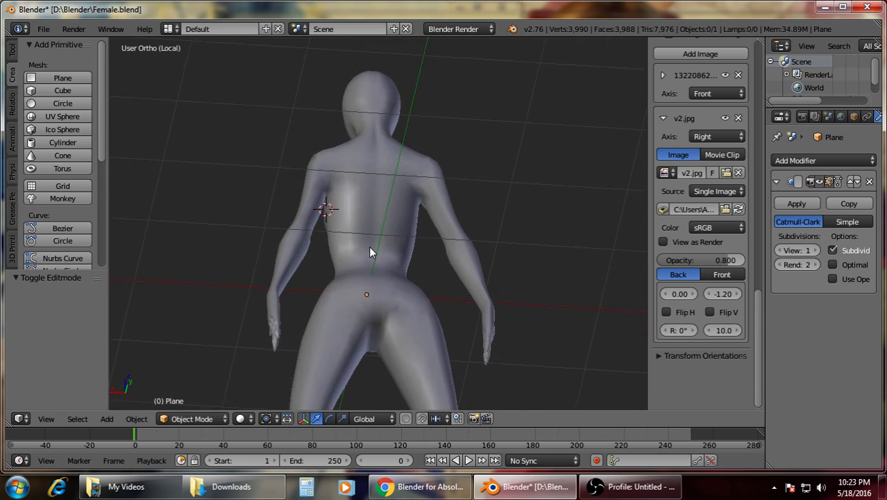
scroll(369, 249, down, 5)
middle_drag(416, 273, 385, 166)
scroll(354, 279, down, 3)
key(z)
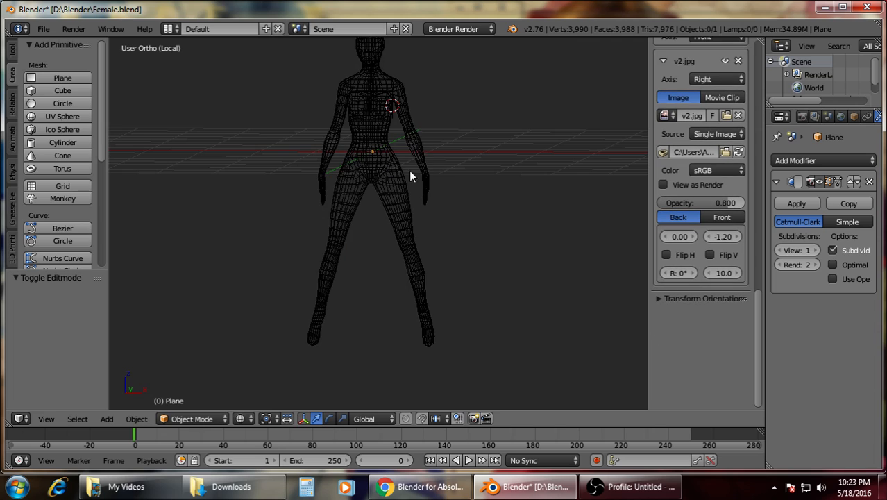
key(KP_1)
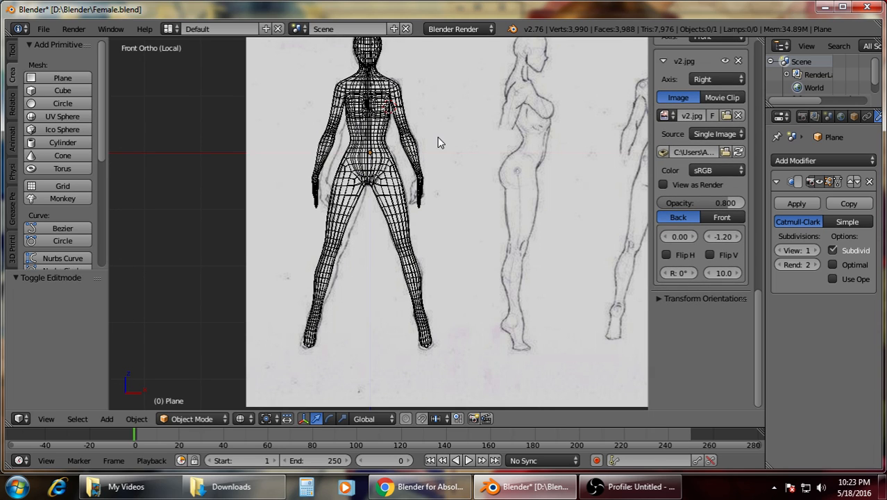
shift+middle_drag(438, 142, 465, 252)
scroll(459, 255, up, 8)
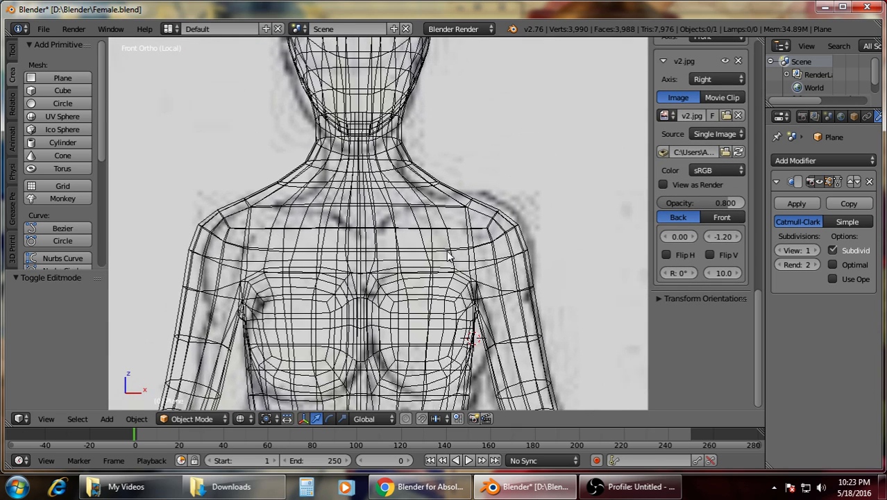
Select the ring of vertices at the base of the neck in front wireframe view and scale it to 0.830.
scroll(441, 233, down, 4)
key(z)
key(Tab)
scroll(420, 198, up, 5)
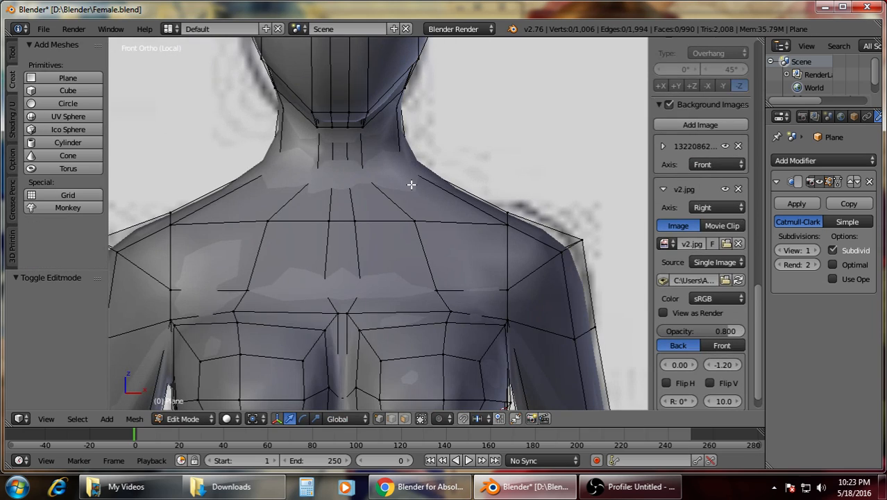
key(z)
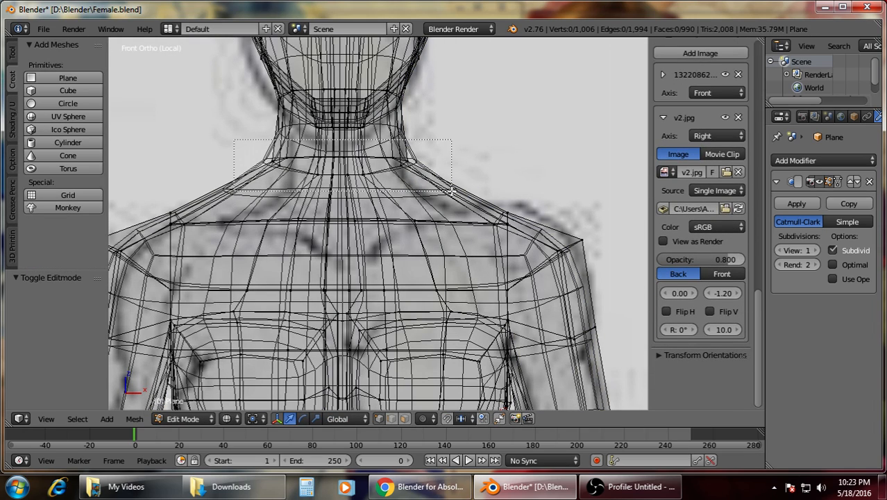
drag(452, 191, 452, 192)
key(s)
click(347, 139)
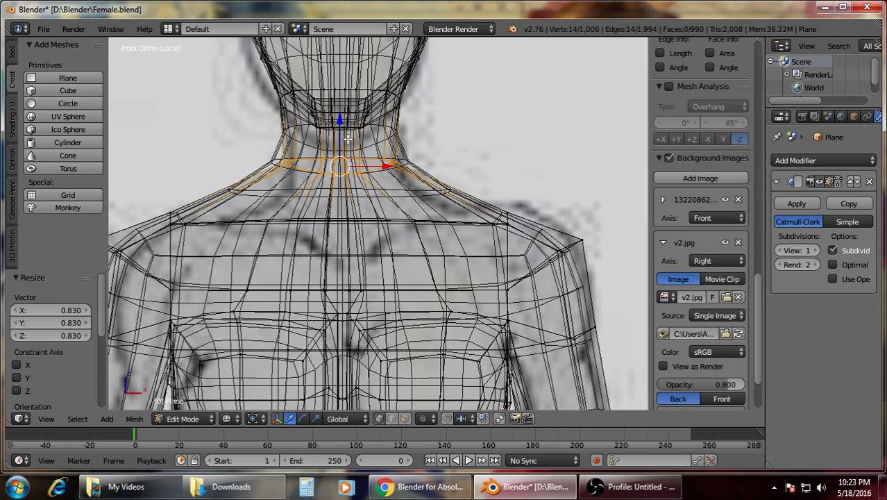
key(a)
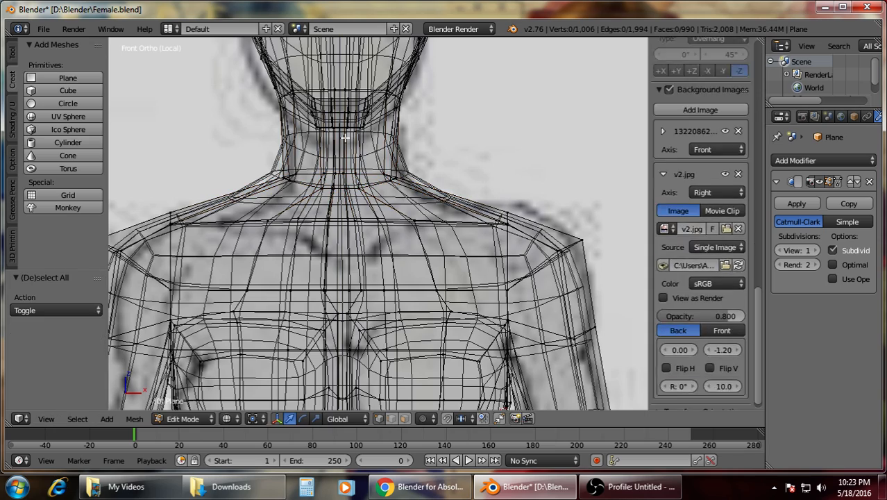
Examine the neck and head from the side, back and front, and compare the head with the front reference in wireframe.
key(z)
scroll(466, 202, down, 6)
middle_drag(466, 202, 331, 218)
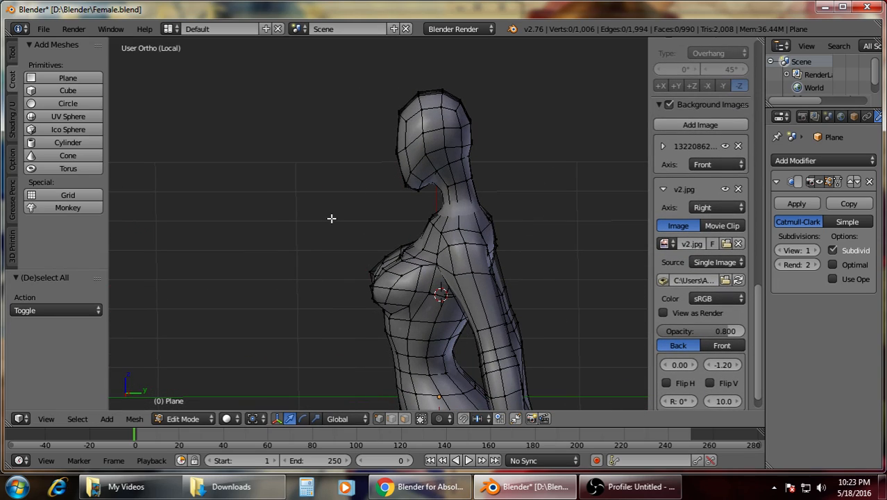
middle_drag(519, 208, 480, 228)
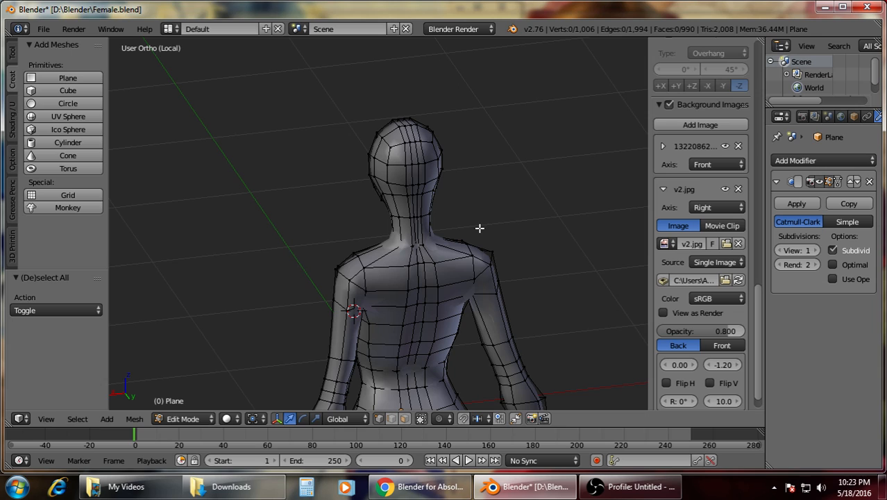
middle_drag(368, 179, 500, 190)
key(KP_1)
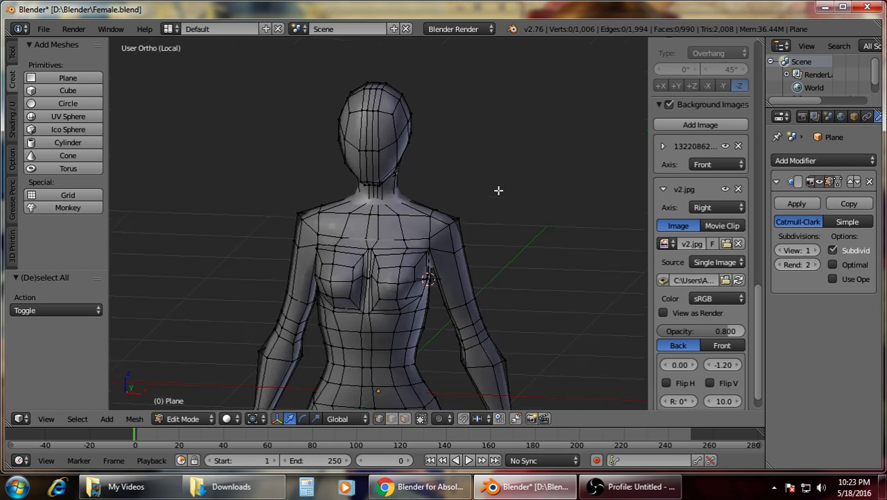
key(Tab)
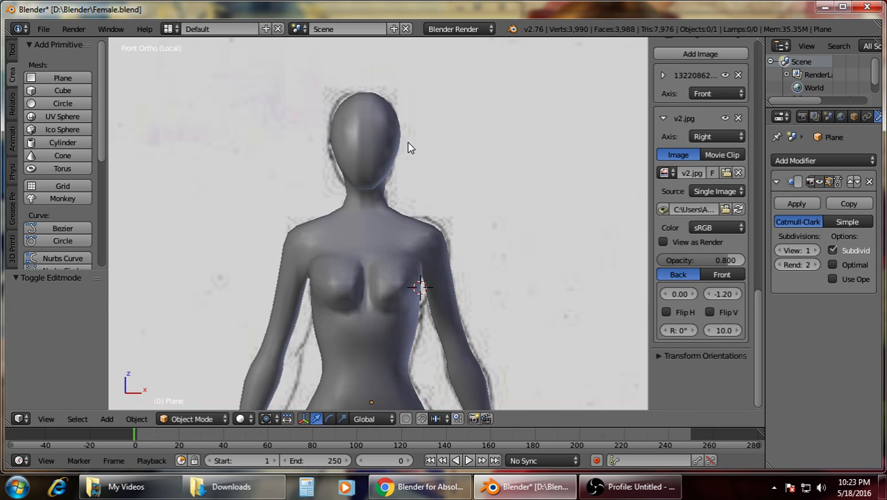
scroll(422, 180, up, 5)
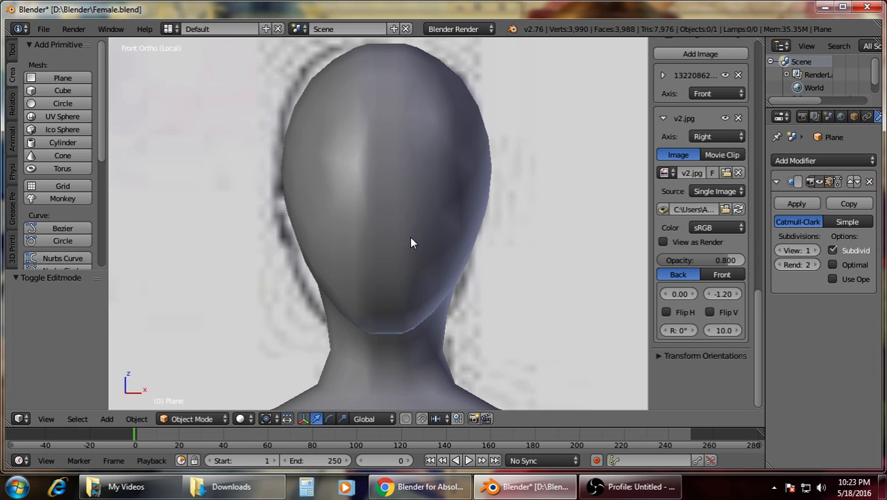
scroll(381, 348, down, 3)
key(z)
scroll(390, 261, up, 5)
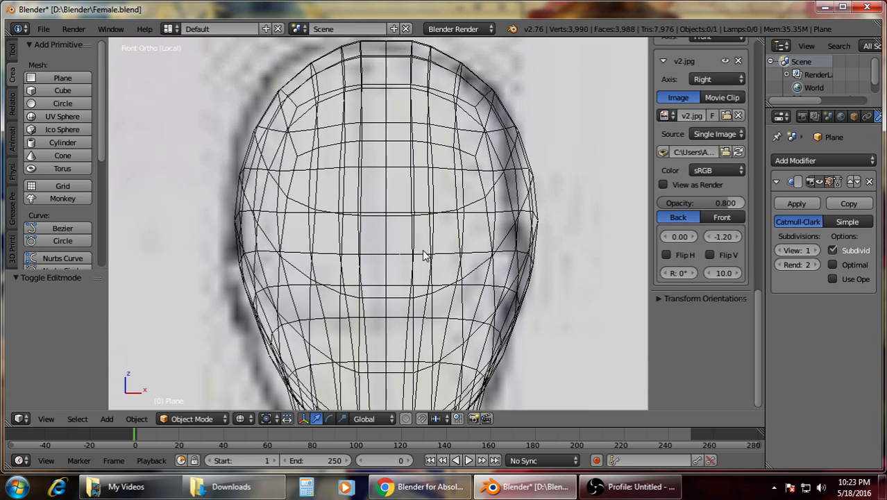
Select the inner vertex pair on the forehead in front view and scale it outward to widen the spacing.
key(Tab)
key(z)
right_click(420, 133)
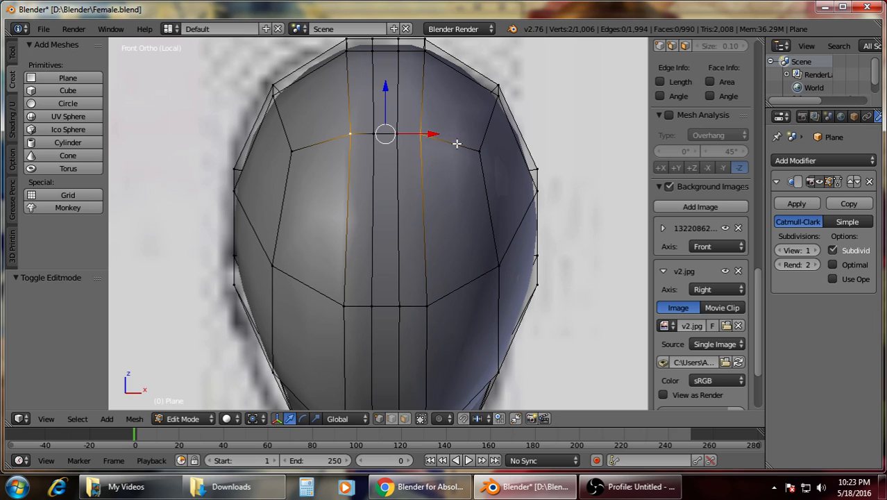
key(s)
click(514, 149)
key(a)
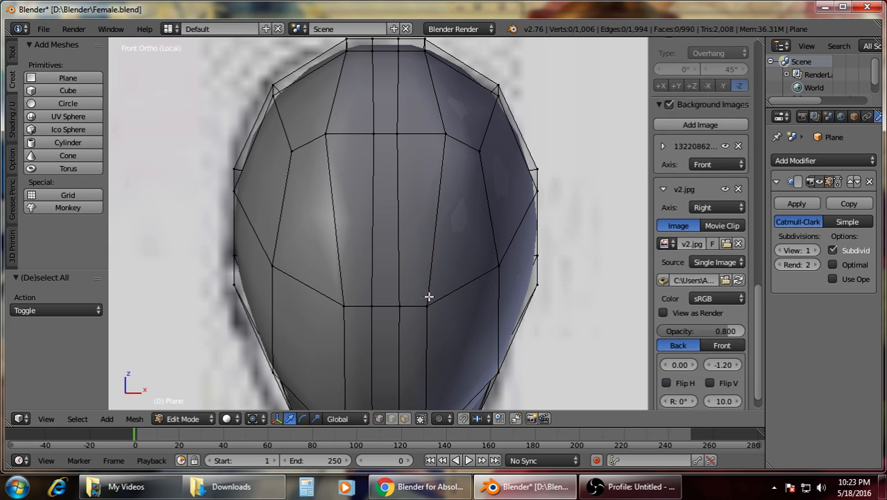
Spread the inner vertex pair at mid-face apart by scaling it outward.
right_click(426, 306)
shift+right_click(344, 306)
key(s)
click(517, 297)
key(a)
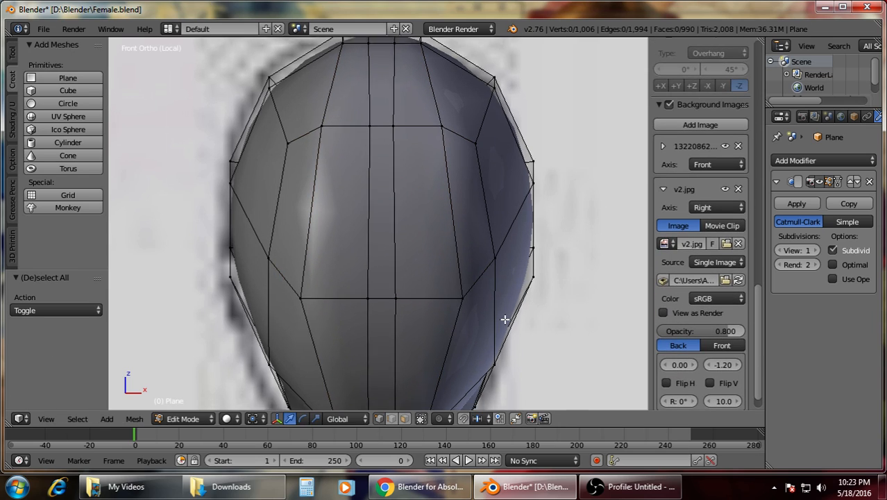
Select the vertex pair just above the chin and scale it wider, checking the smooth face in Object Mode.
shift+middle_drag(438, 356, 402, 291)
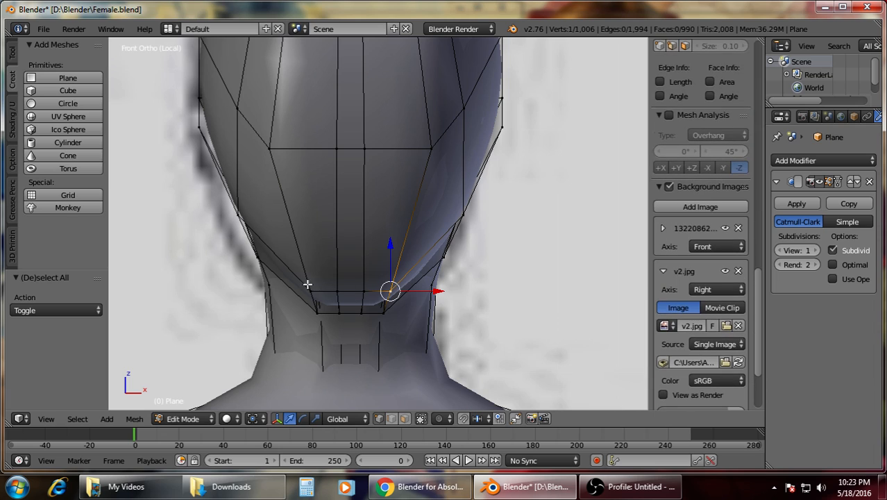
click(457, 252)
key(Tab)
scroll(464, 243, down, 2)
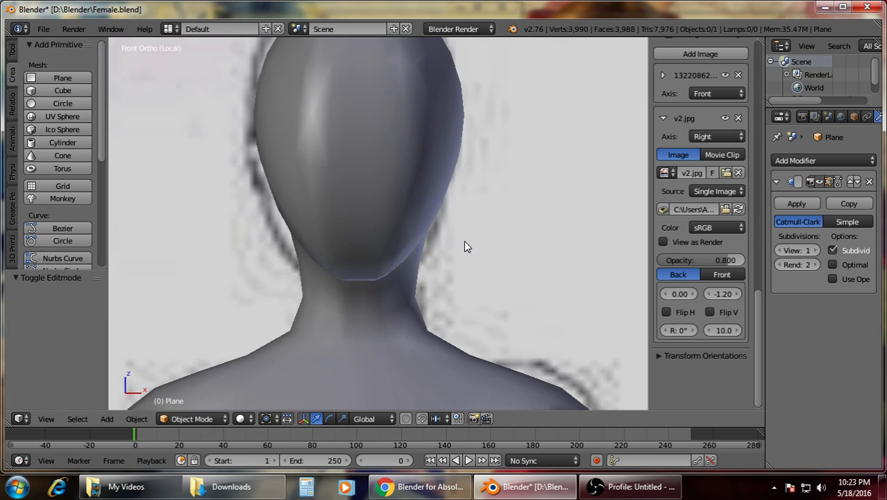
Select the paired vertices around the chin and under the jaw and adjust them along the Y axis.
middle_drag(464, 240, 369, 245)
scroll(358, 247, up, 2)
key(Tab)
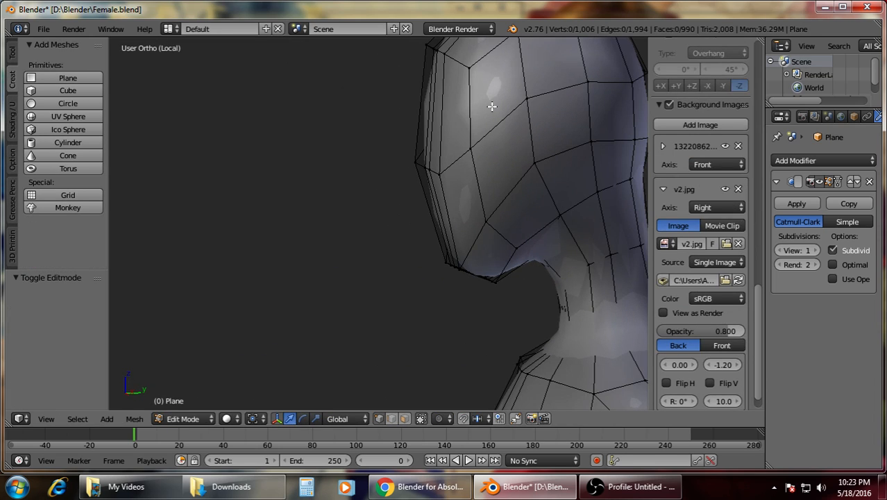
middle_drag(492, 106, 508, 202)
middle_drag(502, 127, 463, 159)
right_click(459, 147)
shift+right_click(360, 124)
shift+right_click(342, 180)
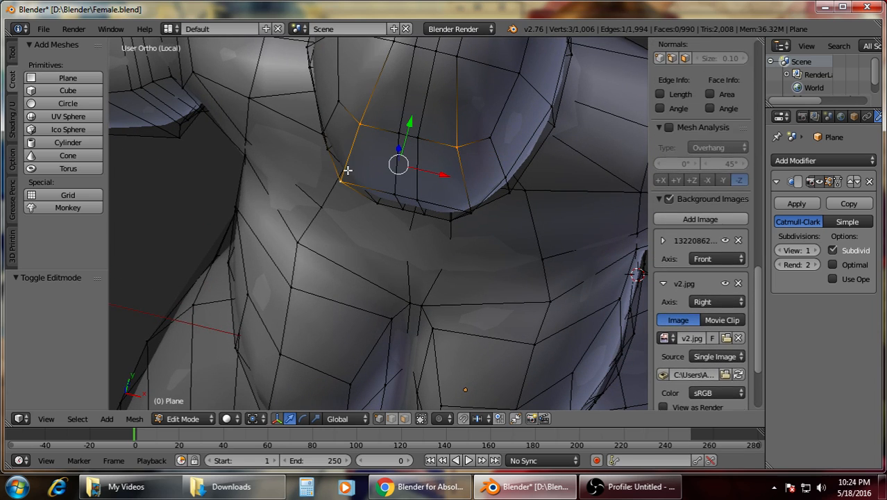
shift+right_click(471, 211)
middle_drag(475, 208, 525, 162)
shift+right_click(366, 302)
key(g)
key(y)
click(469, 192)
Examine the reshaped face and jaw in wireframe and solid shading, from the front and the side.
key(Tab)
key(a)
key(Tab)
key(a)
key(z)
key(Tab)
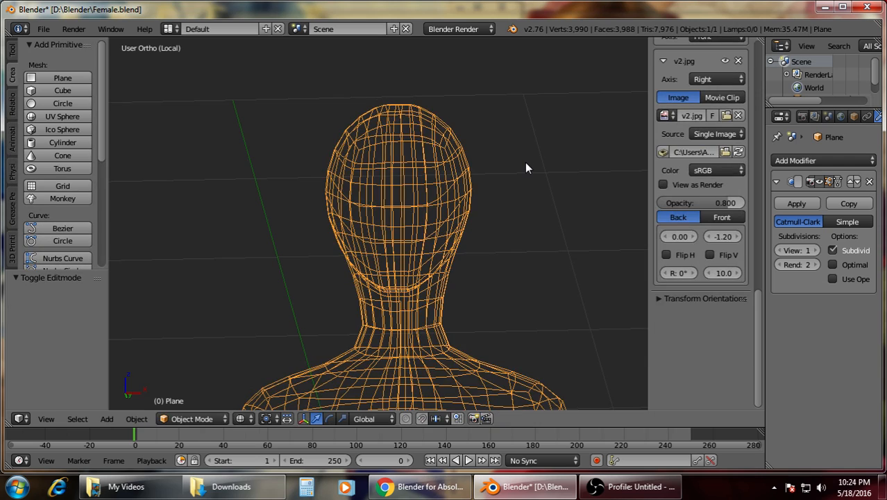
key(z)
middle_drag(512, 216, 383, 259)
key(Tab)
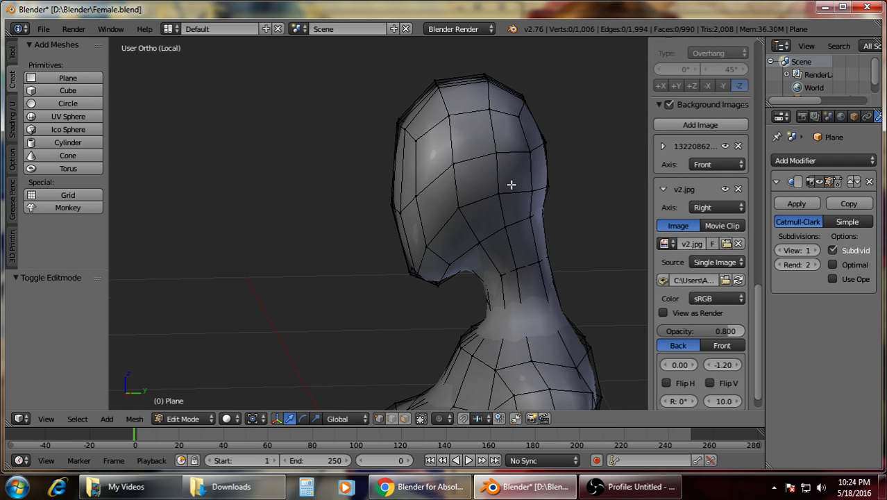
Select three inner vertex pairs over the crown and upper back of the head and scale them wider along X.
middle_drag(511, 184, 404, 264)
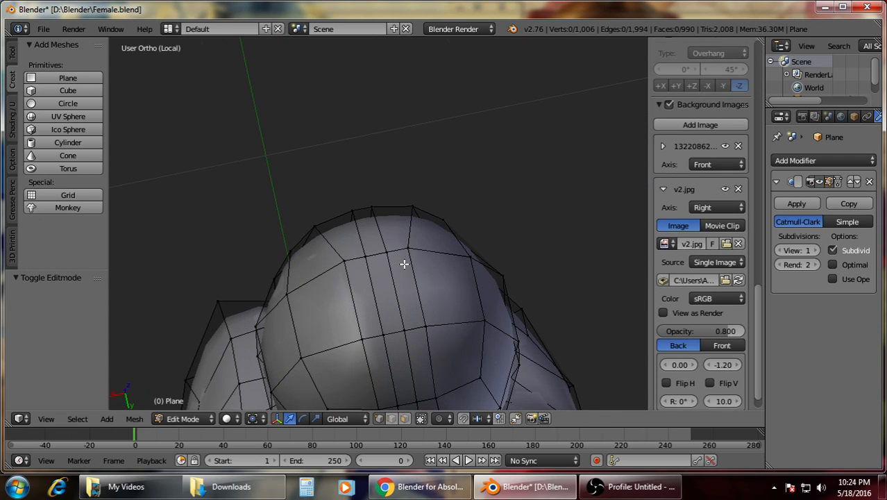
right_click(409, 247)
shift+right_click(345, 260)
shift+right_click(362, 338)
shift+right_click(426, 326)
middle_drag(420, 322, 404, 236)
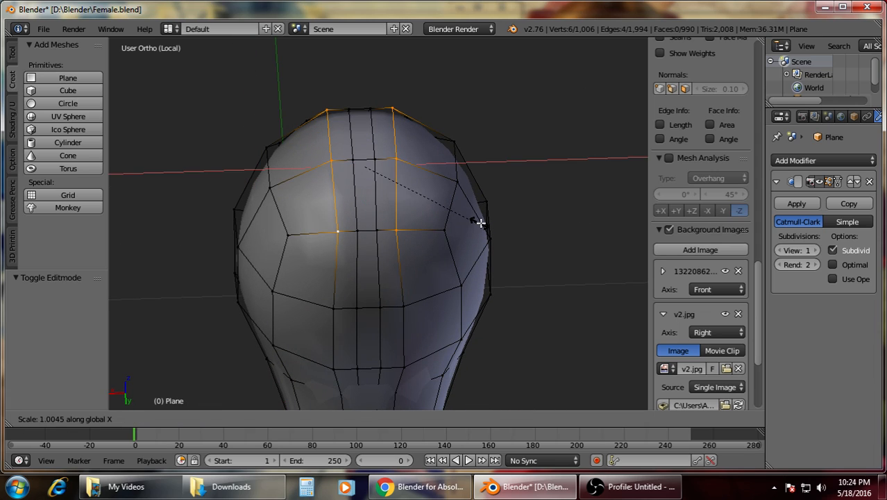
click(509, 226)
key(a)
Select the inner vertex pair at the middle of the back of the head and scale it wider.
middle_drag(451, 309, 445, 266)
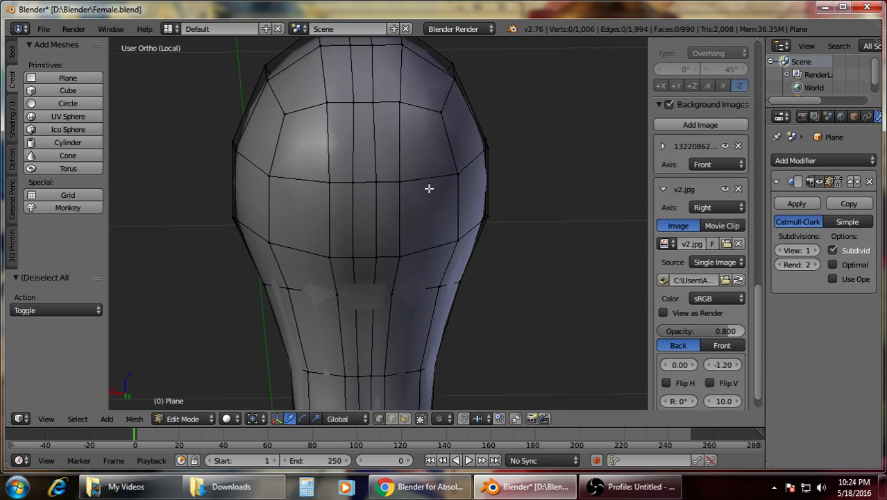
right_click(293, 179)
right_click(330, 183)
shift+right_click(404, 182)
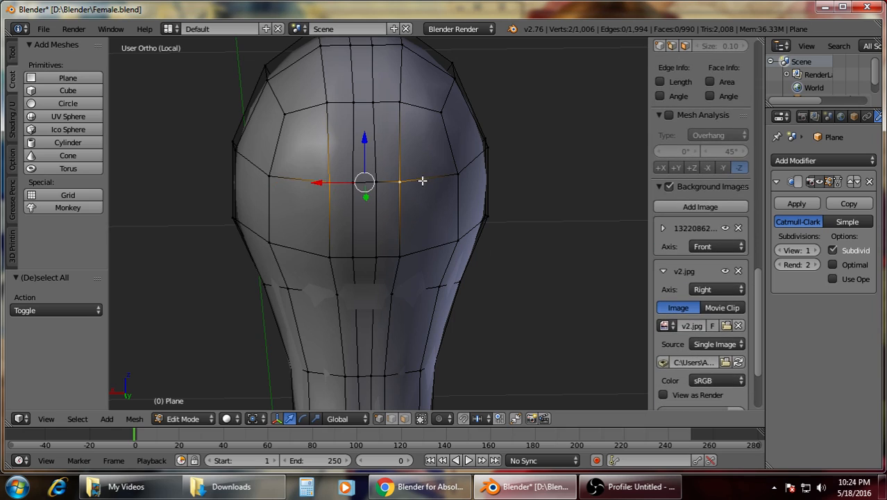
key(s)
click(483, 181)
key(a)
Scale the inner vertex pairs at the lower back of the head and the top of the nape wider.
right_click(399, 257)
shift+right_click(330, 255)
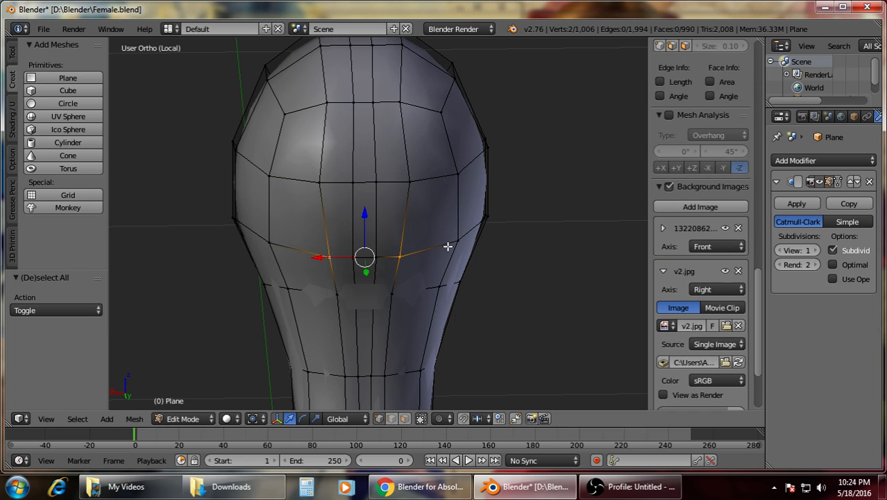
click(467, 246)
key(a)
right_click(393, 295)
shift+right_click(317, 299)
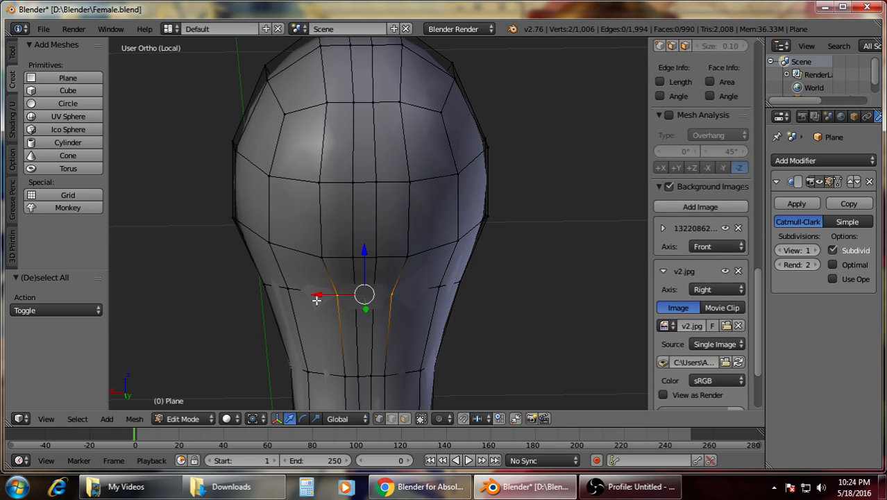
click(457, 298)
key(a)
scroll(444, 299, down, 3)
scroll(444, 299, up, 2)
shift+middle_drag(442, 295, 436, 236)
right_click(385, 290)
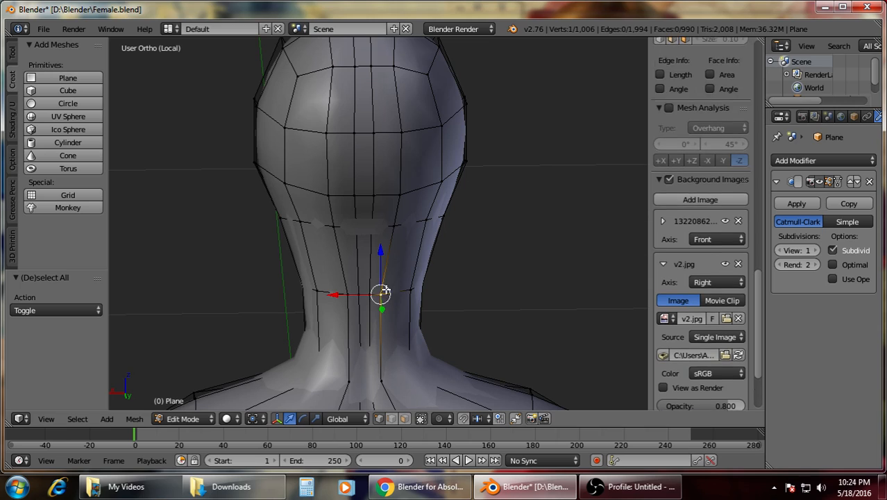
shift+click(348, 294)
key(a)
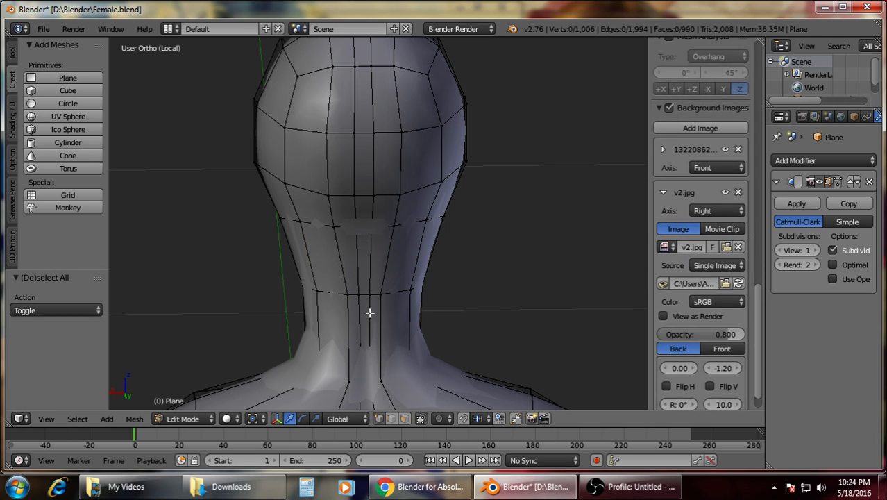
right_click(350, 298)
key(a)
right_click(410, 289)
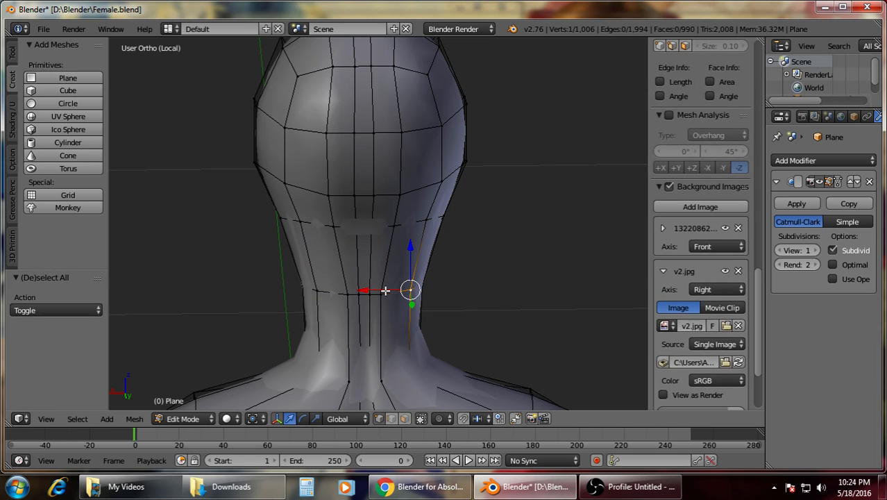
key(a)
right_click(382, 291)
shift+right_click(323, 285)
right_click(349, 295)
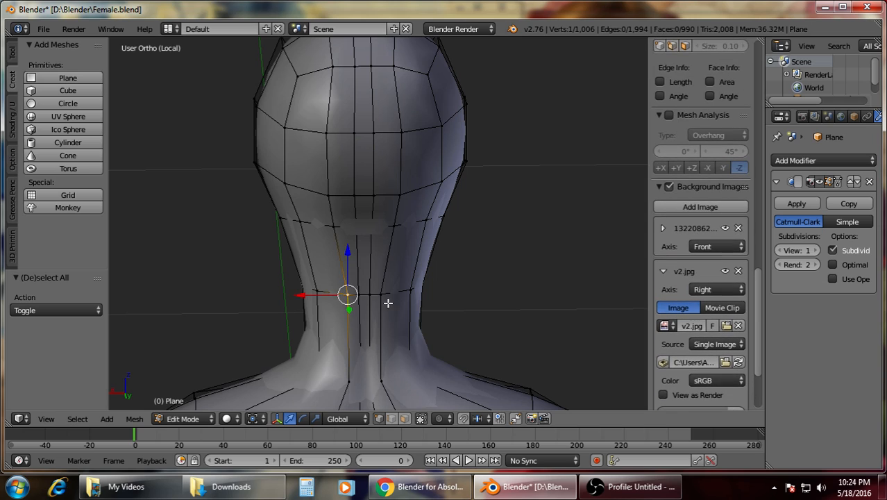
Review the smoothed head, neck and shoulders from behind and the whole figure from the front in Object Mode.
scroll(403, 294, down, 5)
key(Tab)
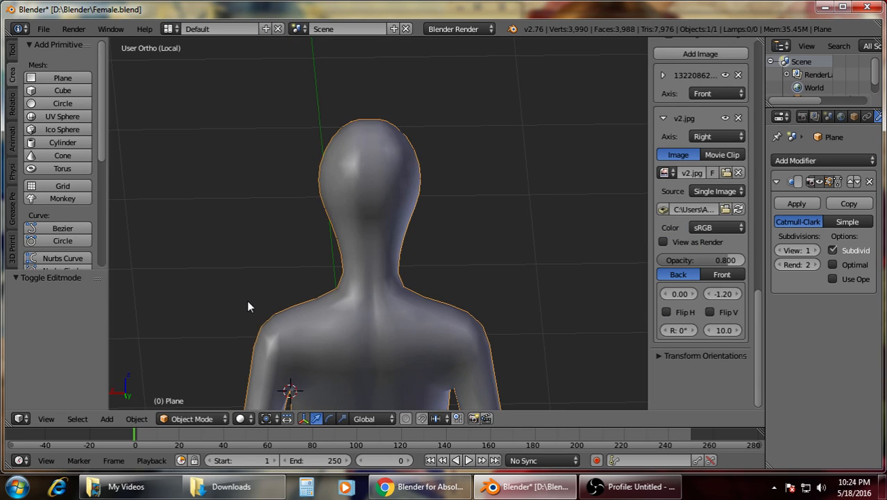
middle_drag(250, 303, 531, 290)
scroll(511, 288, down, 6)
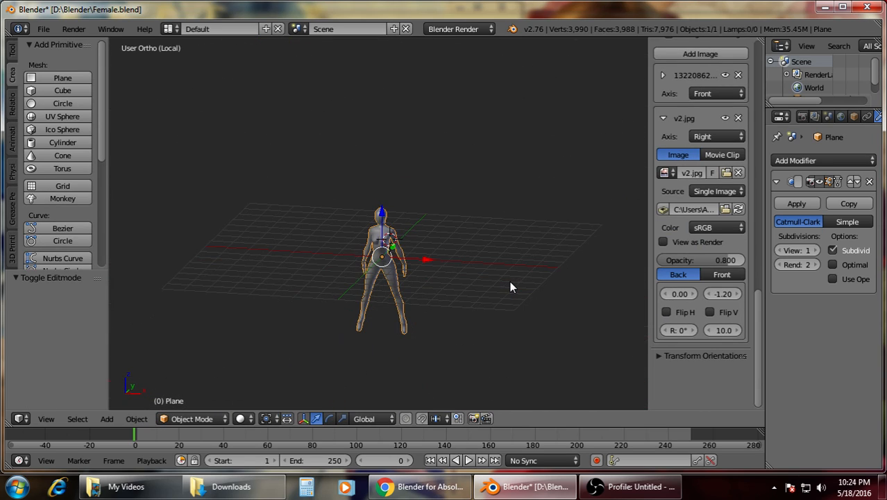
Compare the smoothed head, shoulders and body outline with the reference sketches in the front and right views.
key(KP_1)
scroll(510, 286, up, 11)
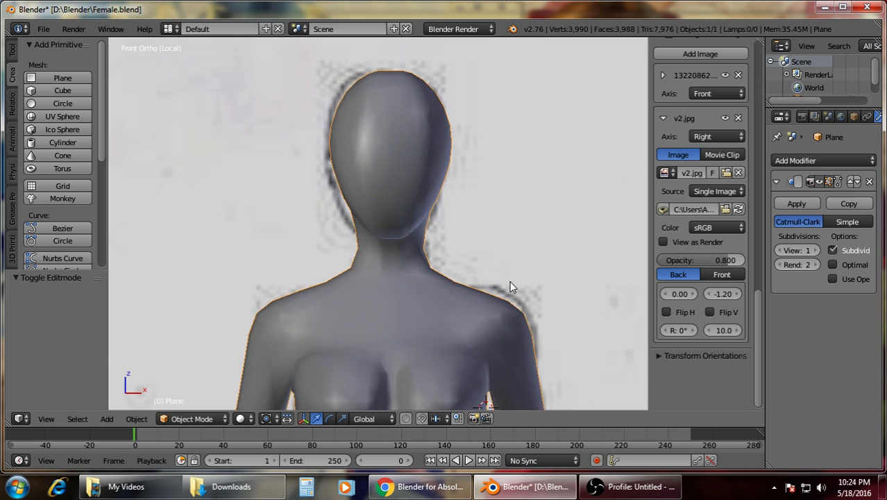
key(KP_3)
scroll(510, 282, down, 6)
key(KP_1)
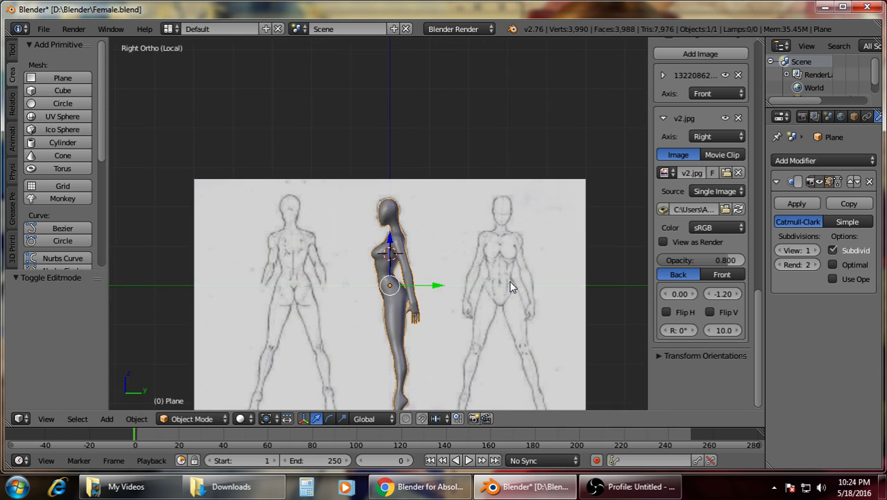
scroll(507, 286, up, 5)
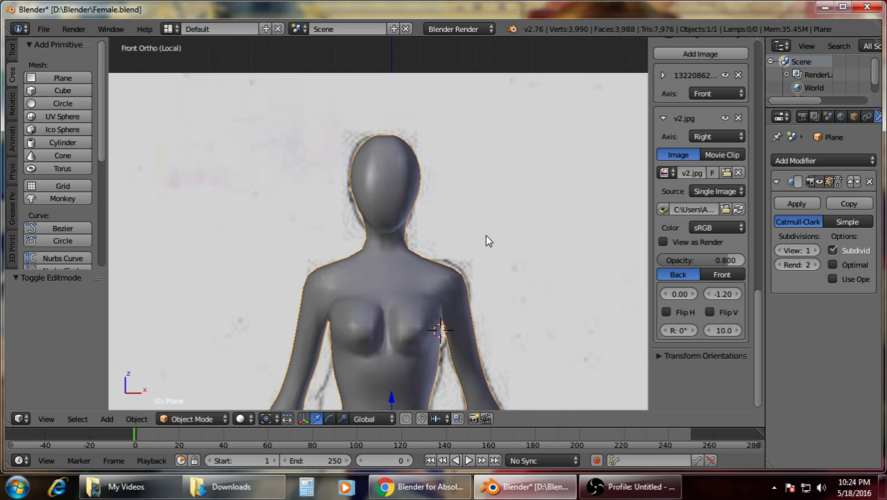
Examine the smoothed torso, hips, arms and legs of the figure from several perspectives around the model.
middle_drag(485, 235, 424, 208)
scroll(393, 296, down, 4)
scroll(424, 203, up, 4)
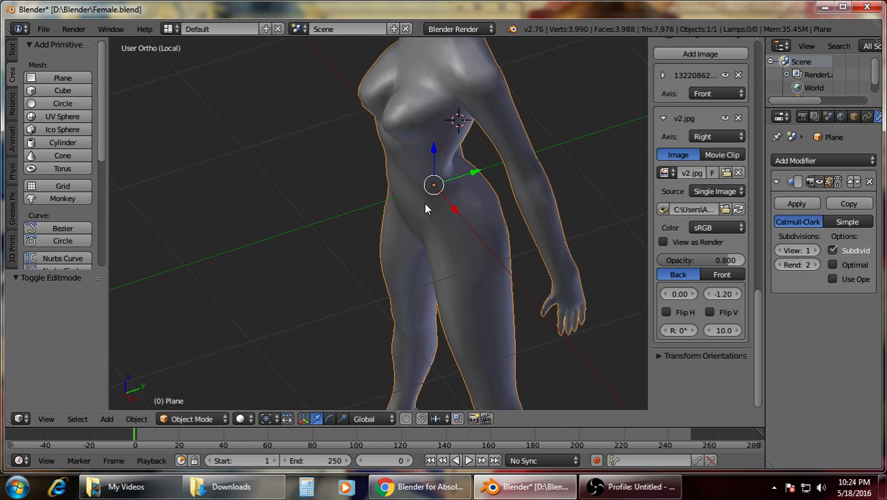
scroll(425, 204, down, 6)
middle_drag(348, 247, 569, 219)
scroll(437, 250, up, 4)
scroll(379, 272, up, 2)
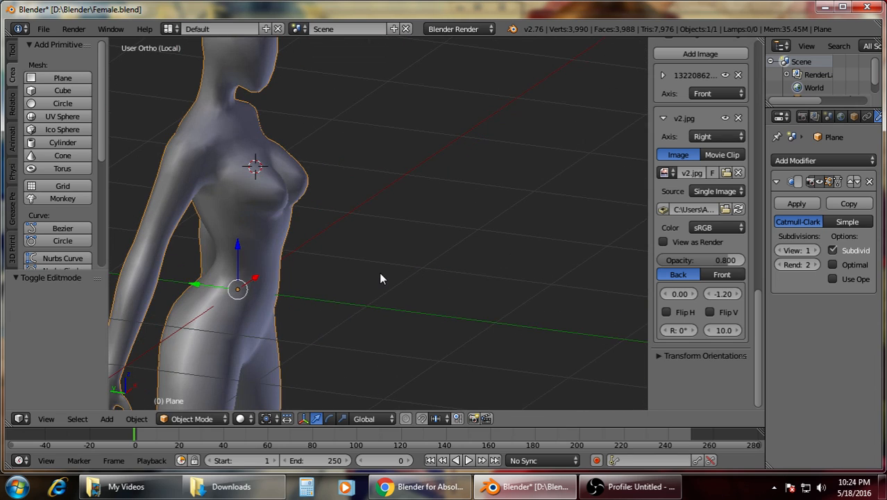
scroll(379, 273, down, 2)
middle_drag(360, 281, 560, 308)
scroll(507, 242, down, 1)
scroll(560, 301, up, 3)
middle_drag(415, 286, 600, 285)
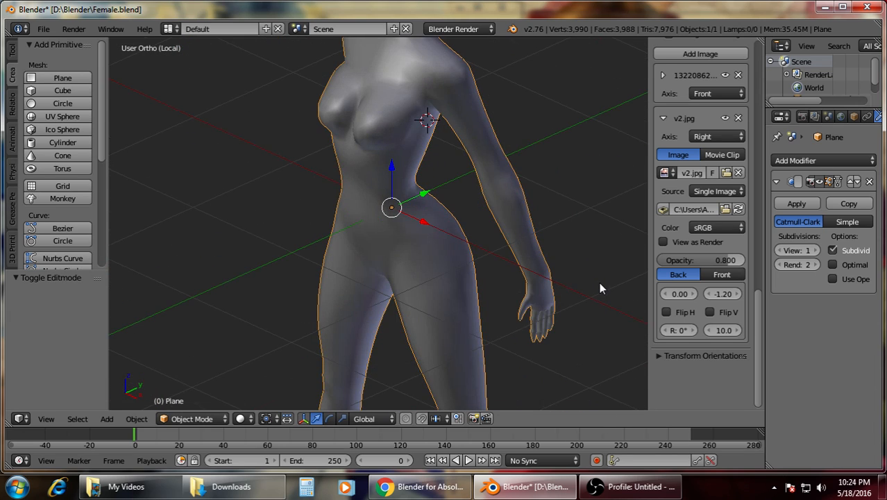